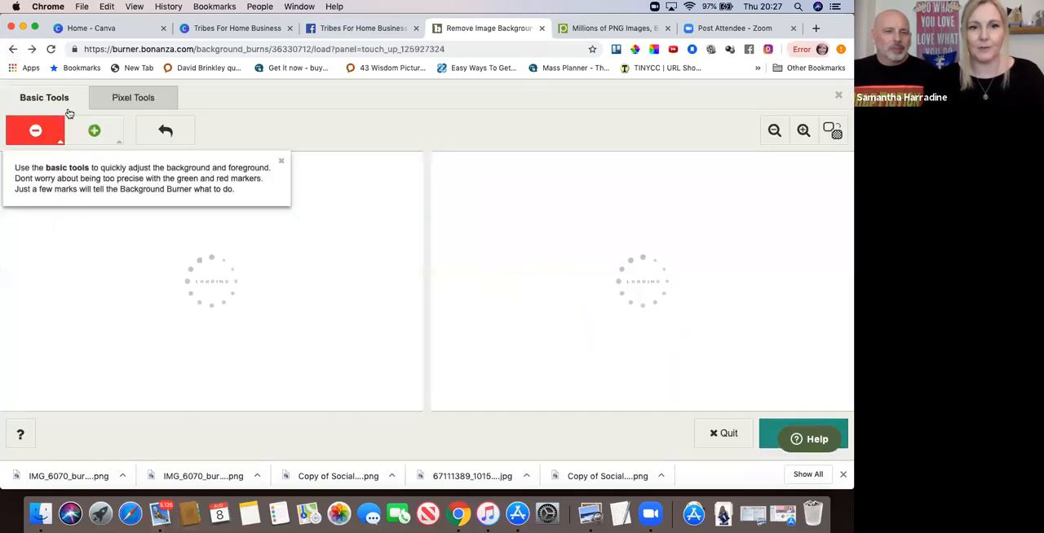
Leave the touch-up editor, return to the "background burner" search results and open the Background Burner home page.
click(14, 52)
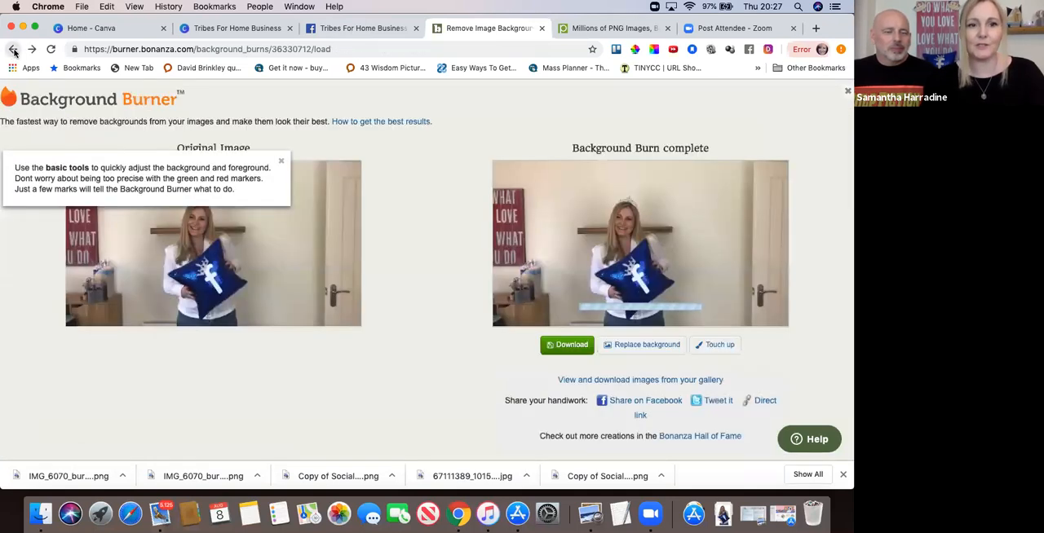
right_click(14, 51)
click(46, 153)
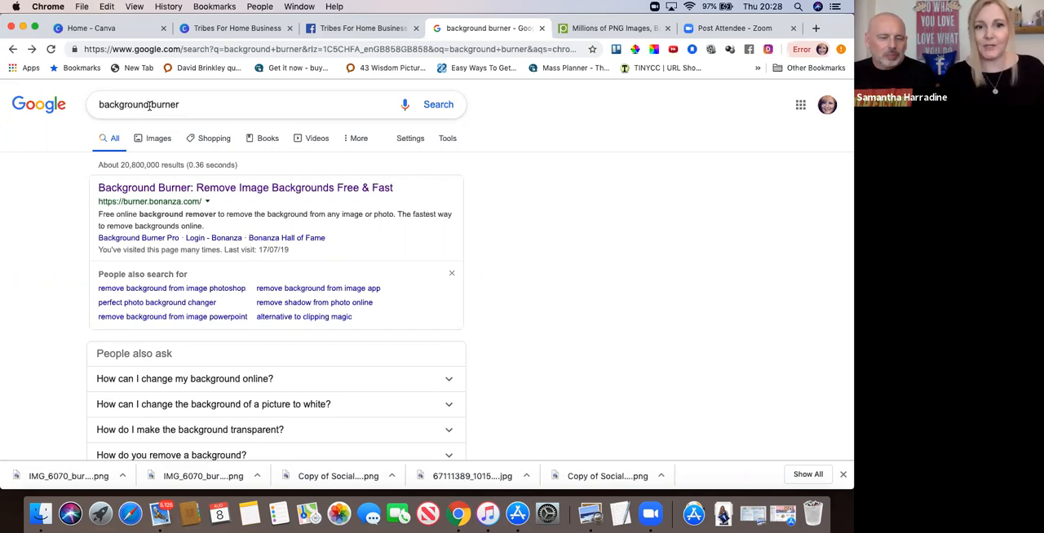
click(219, 190)
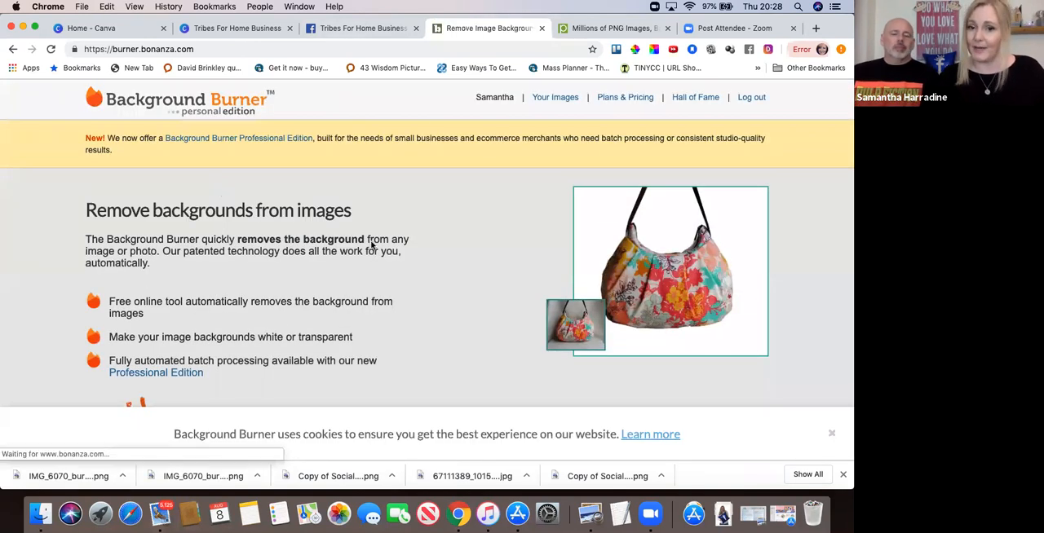
Upload IMG_6070.jpg from the Downloads folder for automatic background removal and compare the result with the original.
scroll(371, 245, down, 3)
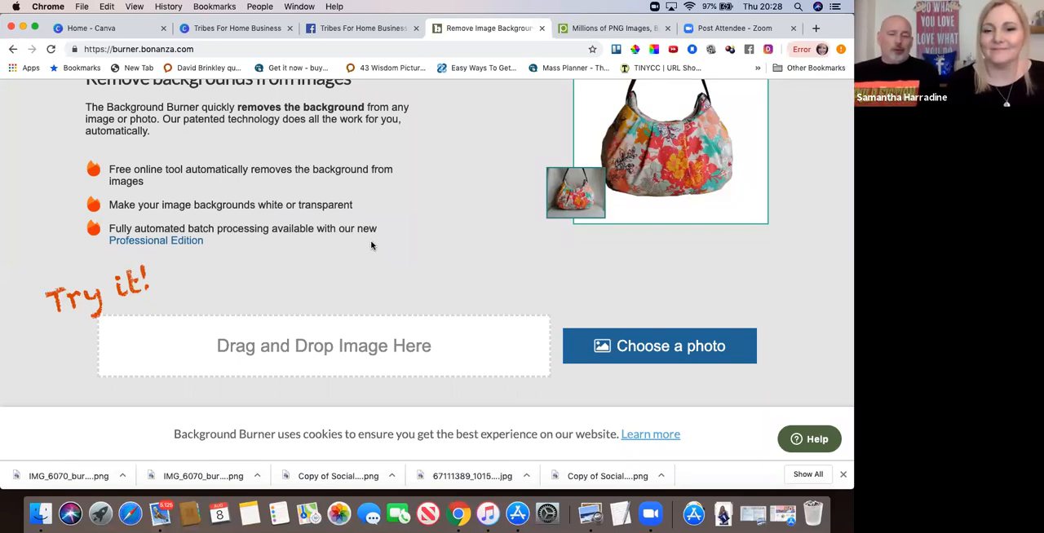
click(636, 342)
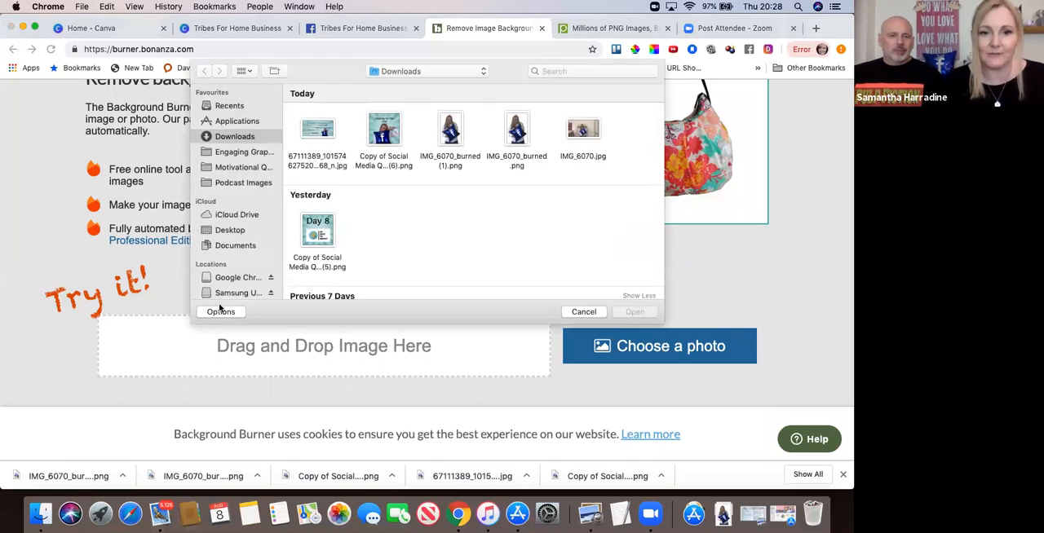
click(584, 312)
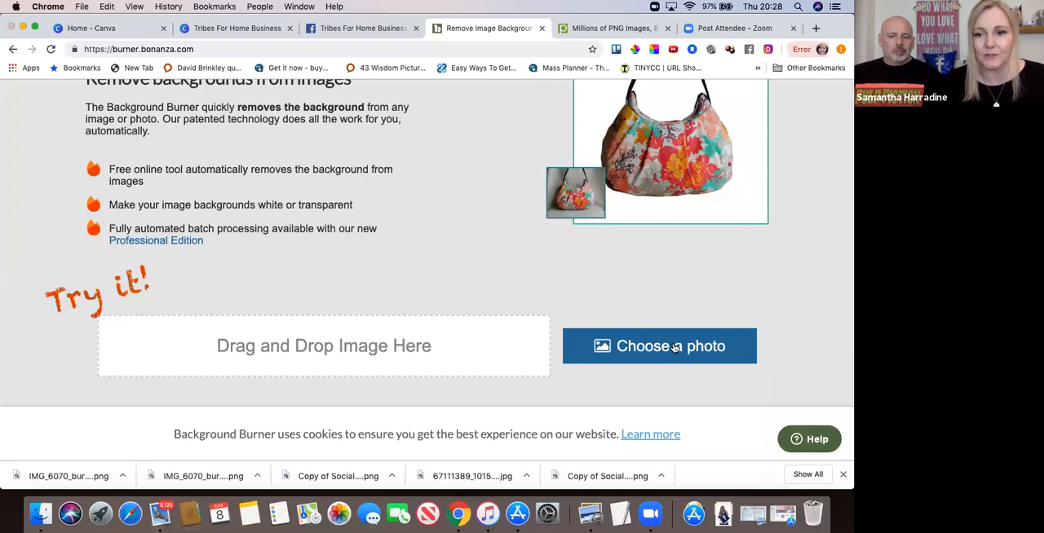
click(676, 348)
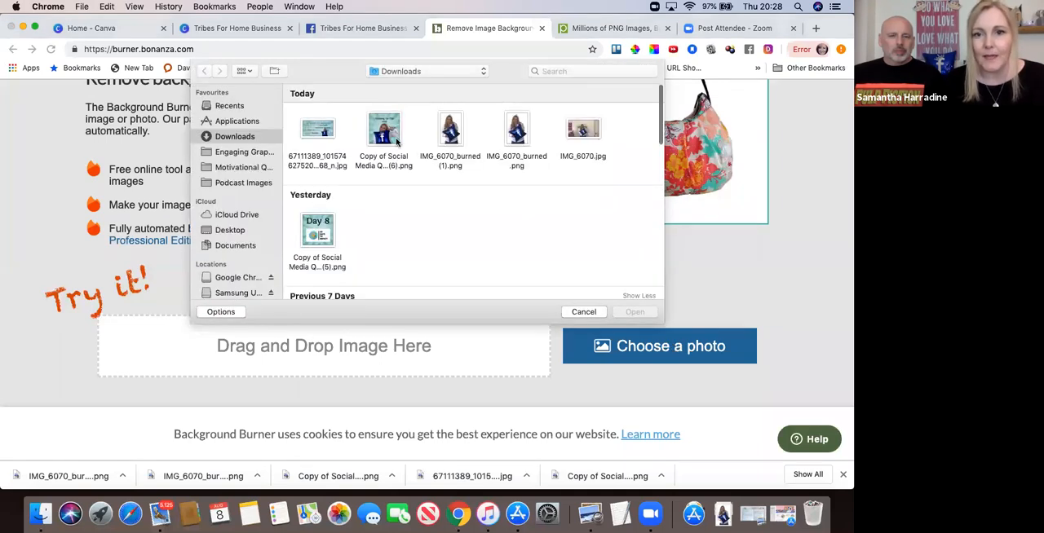
double_click(581, 131)
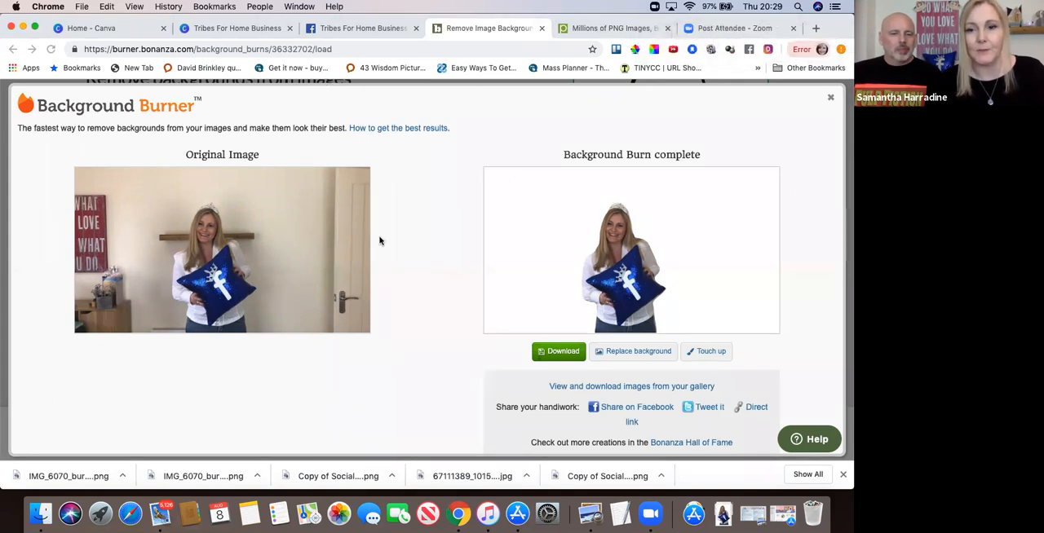
scroll(519, 270, down, 1)
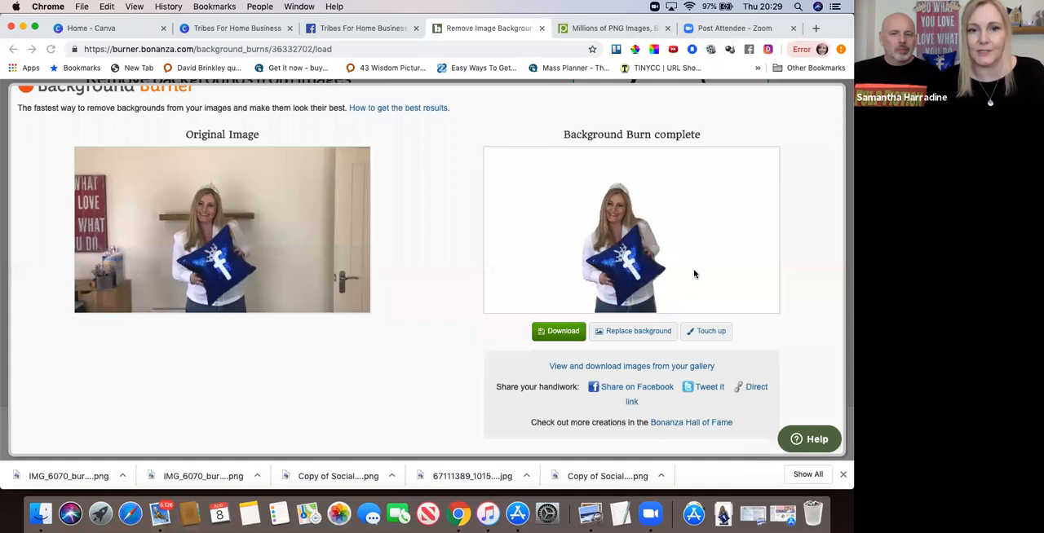
scroll(371, 241, up, 1)
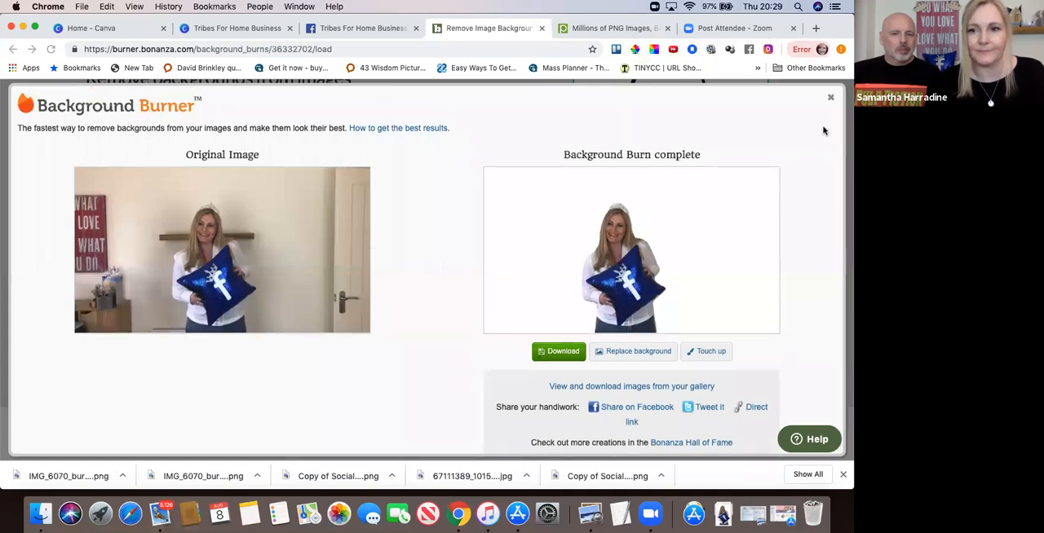
scroll(519, 257, down, 1)
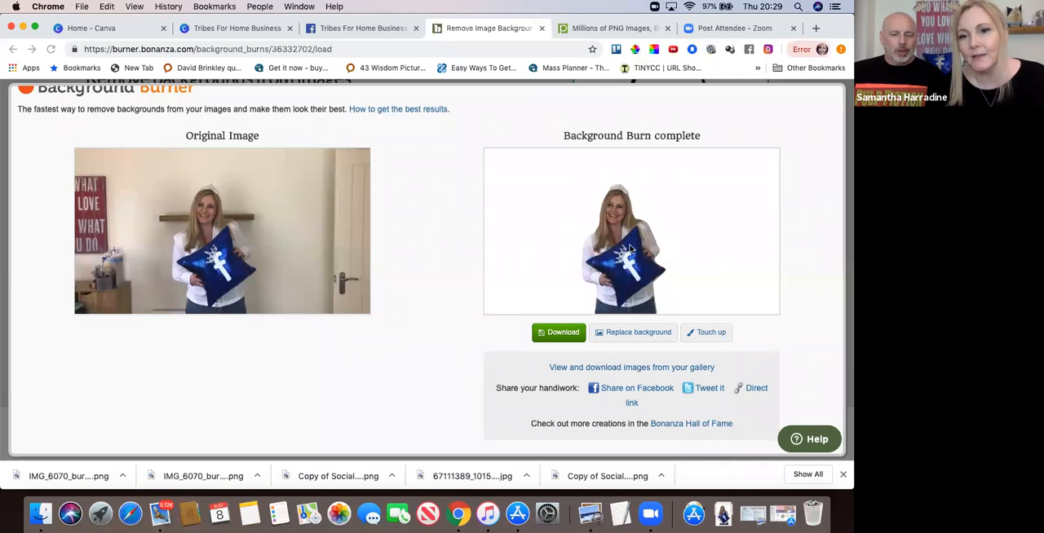
scroll(208, 261, down, 1)
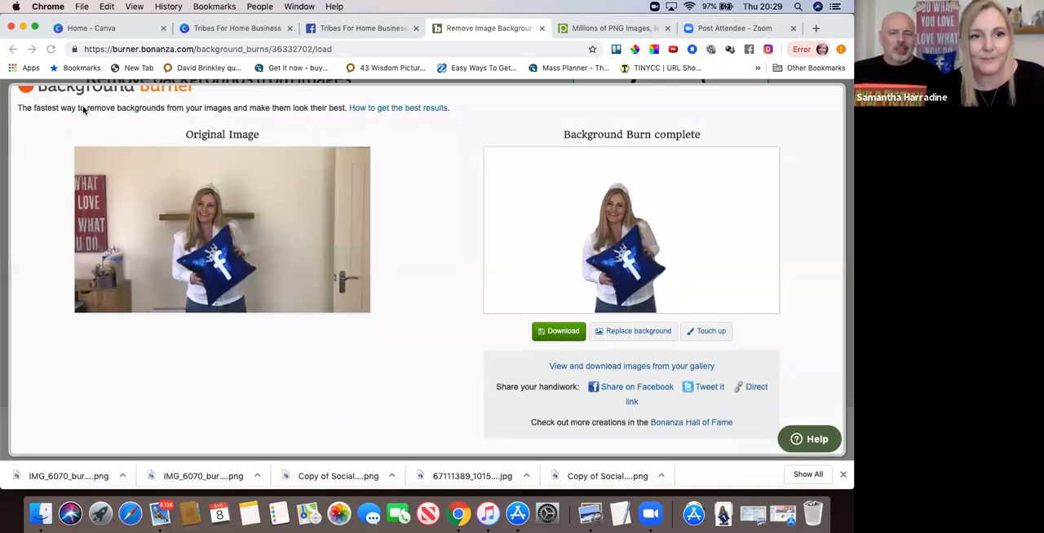
Return to the upload page and upload the "Copy of Social Media Q...(6).png" graphic from Downloads for background removal.
click(13, 49)
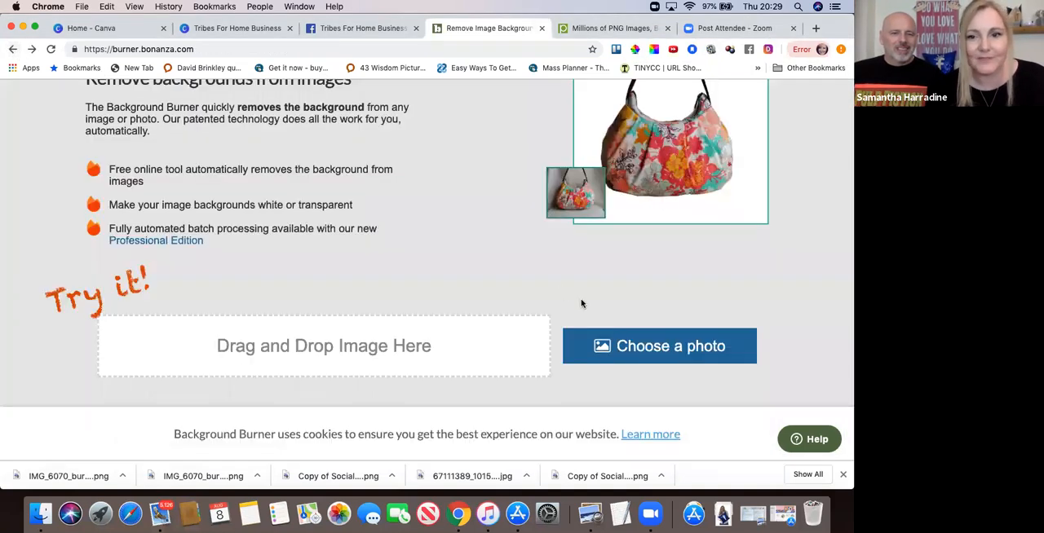
click(610, 341)
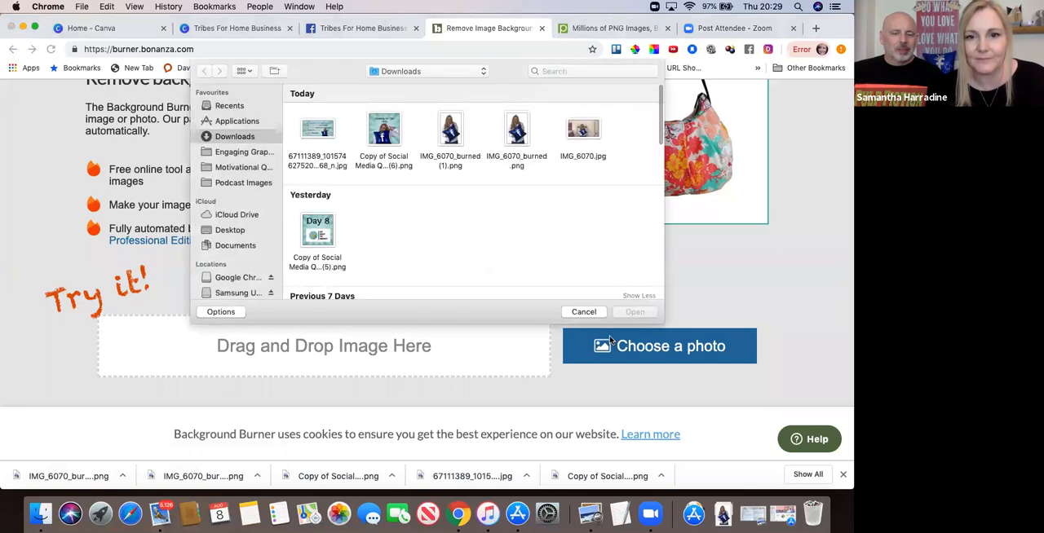
double_click(384, 128)
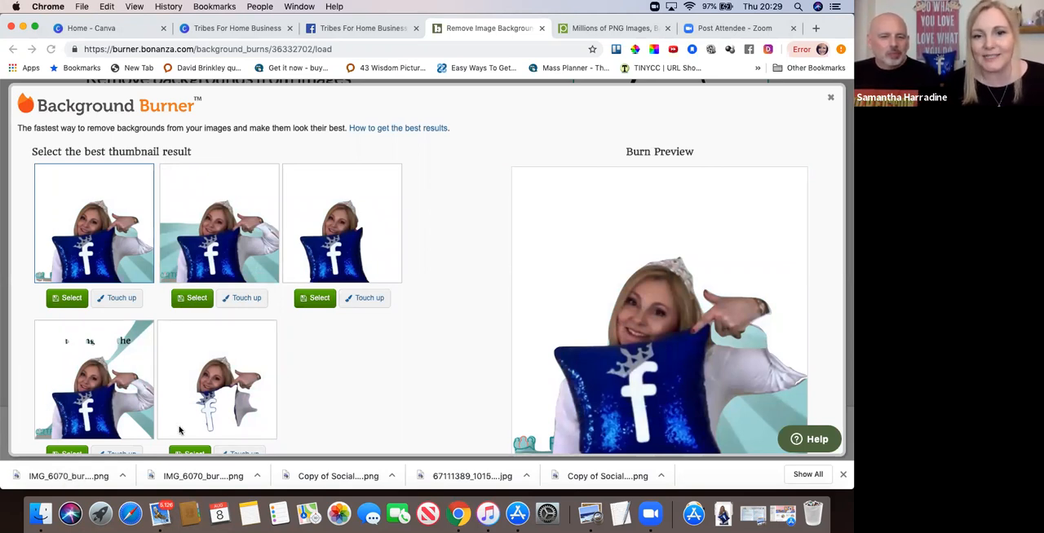
Preview the fourth thumbnail result, with the partial heading text, and open that version for touch-up.
click(114, 383)
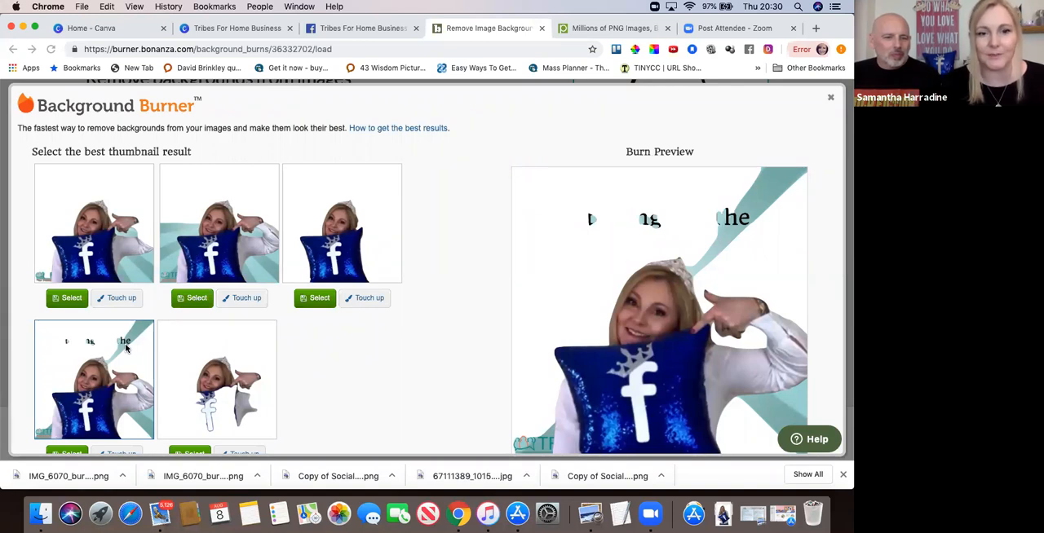
scroll(104, 373, down, 1)
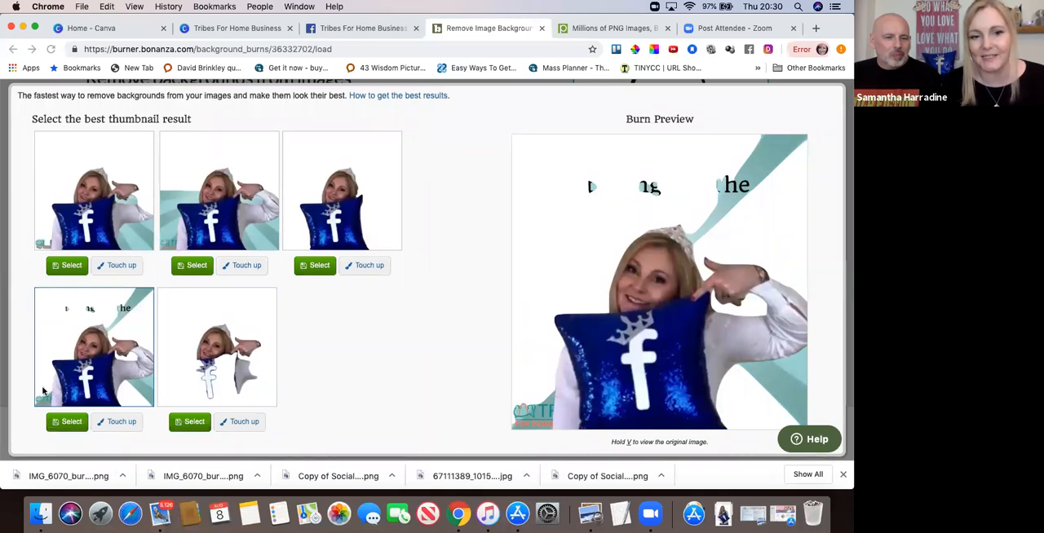
click(121, 422)
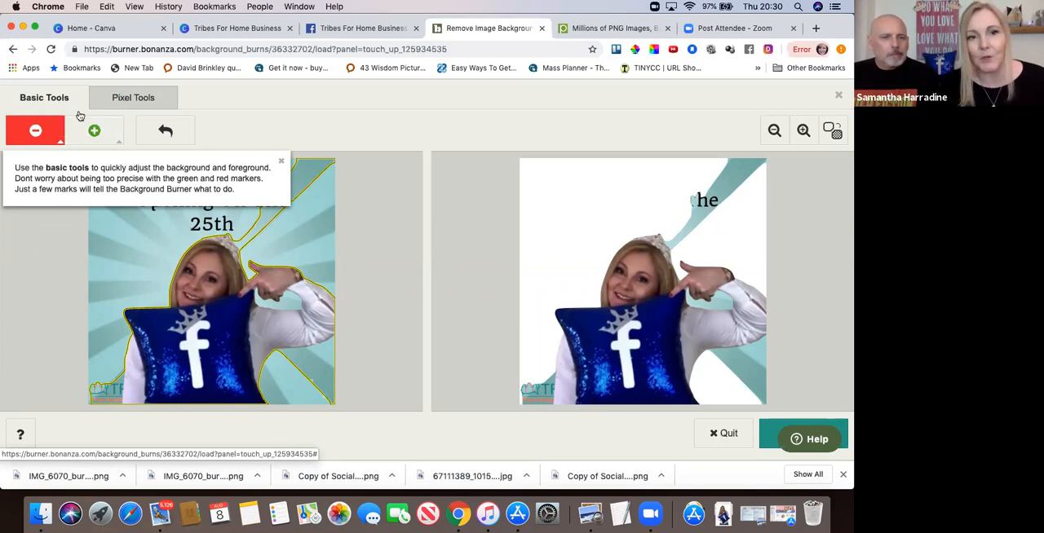
Mark the logo beside the pillow, the teal ray above the tiara and the teal area below the arm as background.
click(31, 136)
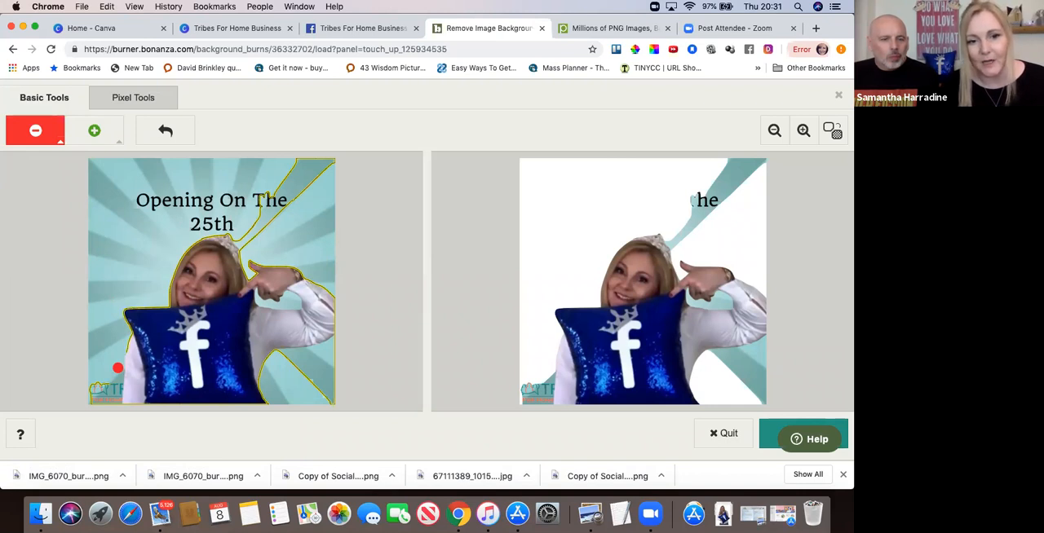
mouse_move(118, 372)
mouse_down()
mouse_move(88, 401)
mouse_move(86, 389)
mouse_move(122, 370)
mouse_move(116, 408)
mouse_up()
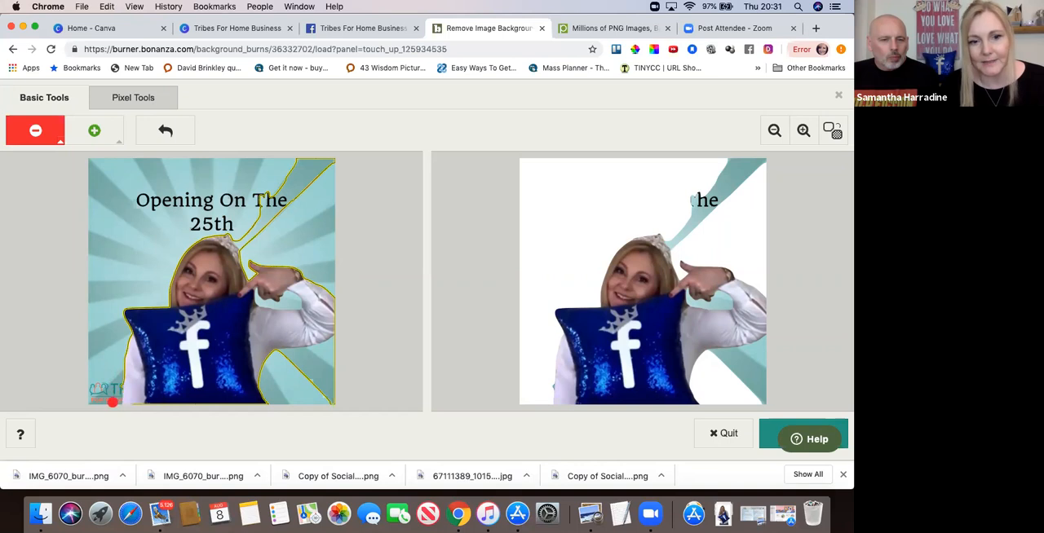
drag(115, 368, 117, 406)
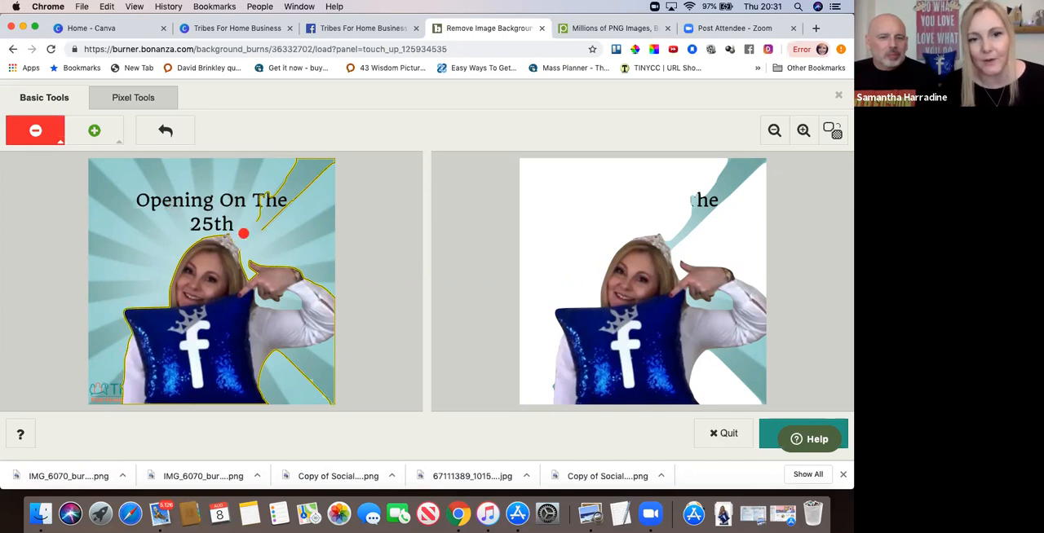
mouse_move(237, 236)
mouse_down()
mouse_move(245, 250)
mouse_move(331, 159)
mouse_move(302, 163)
mouse_move(259, 219)
mouse_up()
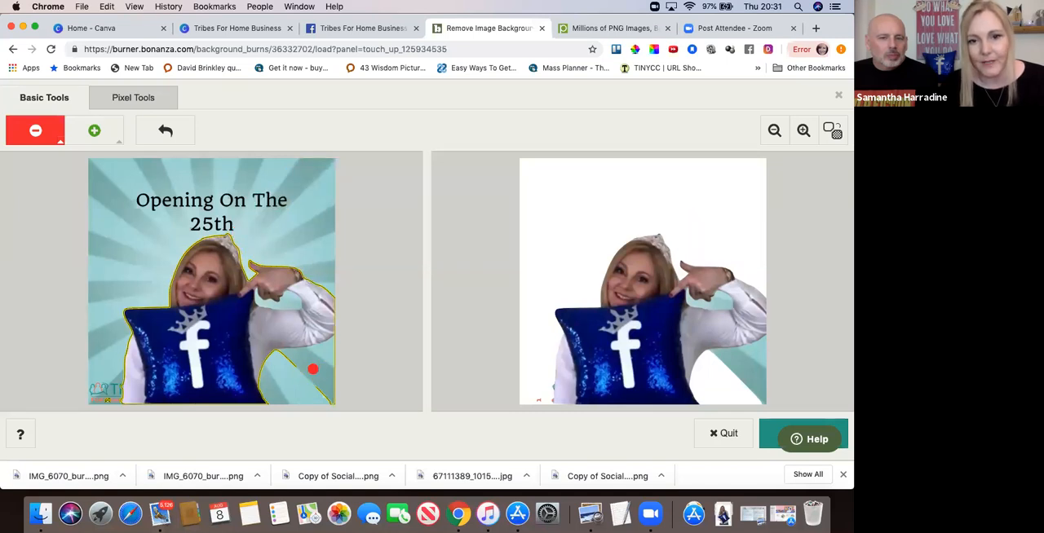
mouse_move(275, 354)
mouse_down()
mouse_move(334, 343)
mouse_move(301, 369)
mouse_move(328, 346)
mouse_move(331, 361)
mouse_move(332, 344)
mouse_move(347, 379)
mouse_up()
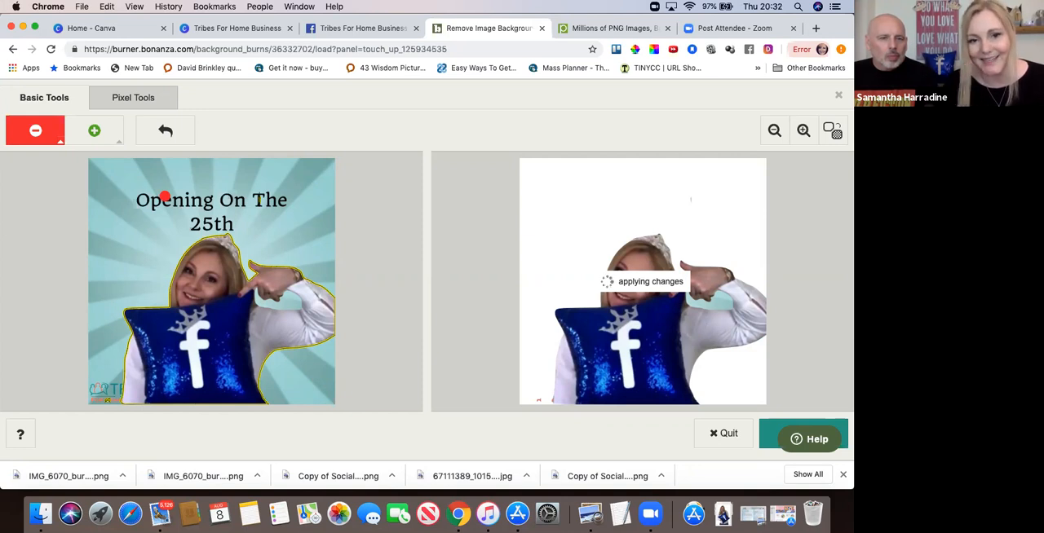
Choose the smallest background marker and mark the teal gap between the pointing hand and the arm for removal.
click(60, 142)
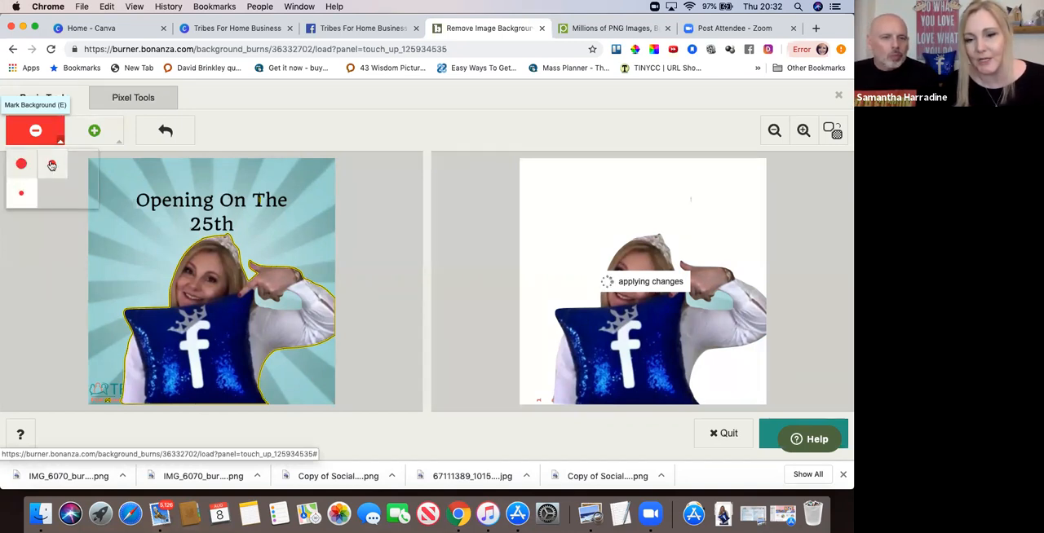
click(22, 197)
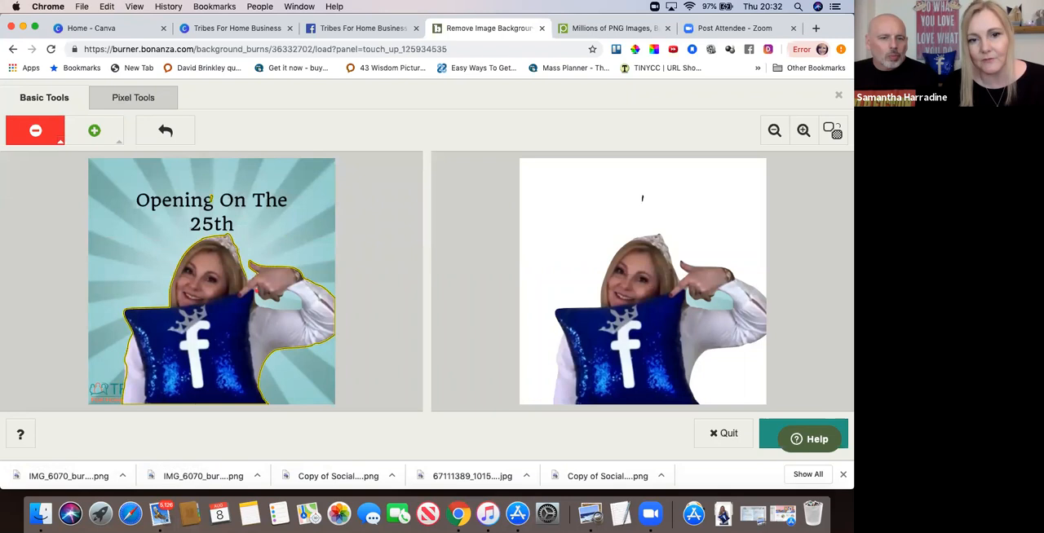
drag(260, 295, 265, 298)
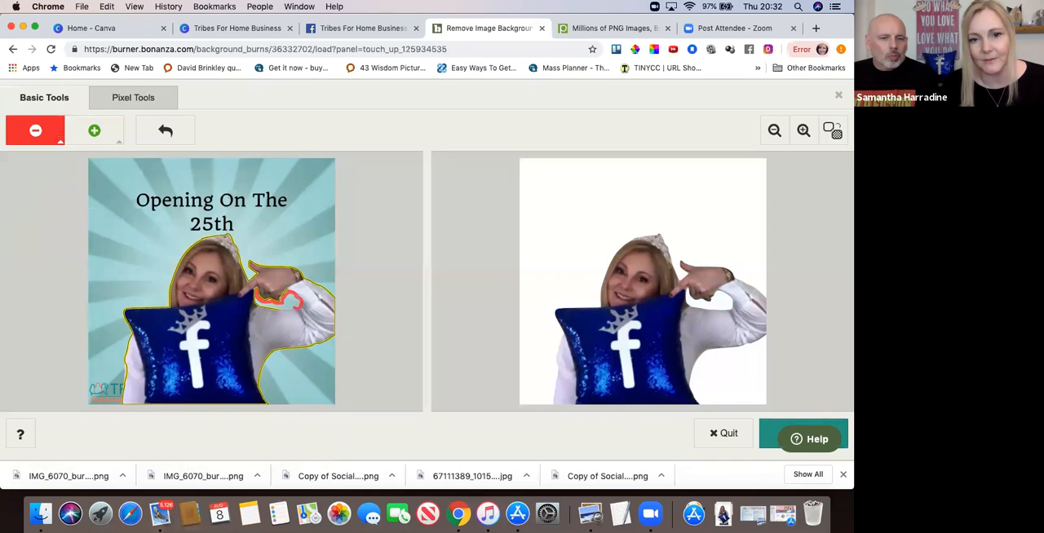
drag(281, 298, 258, 303)
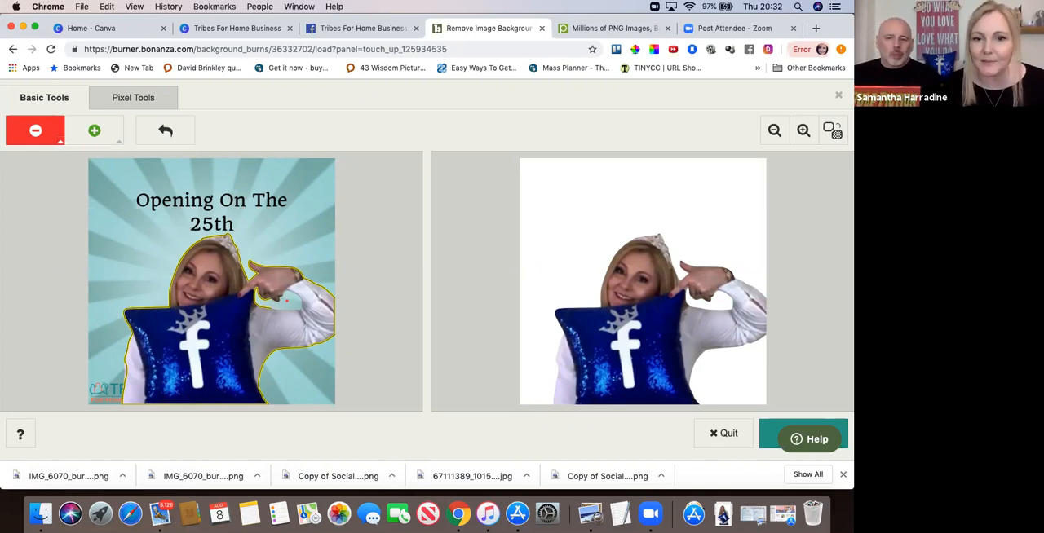
Mark the tiara's upper edge as foreground, and mark the surplus text and teal area above it as background.
click(94, 132)
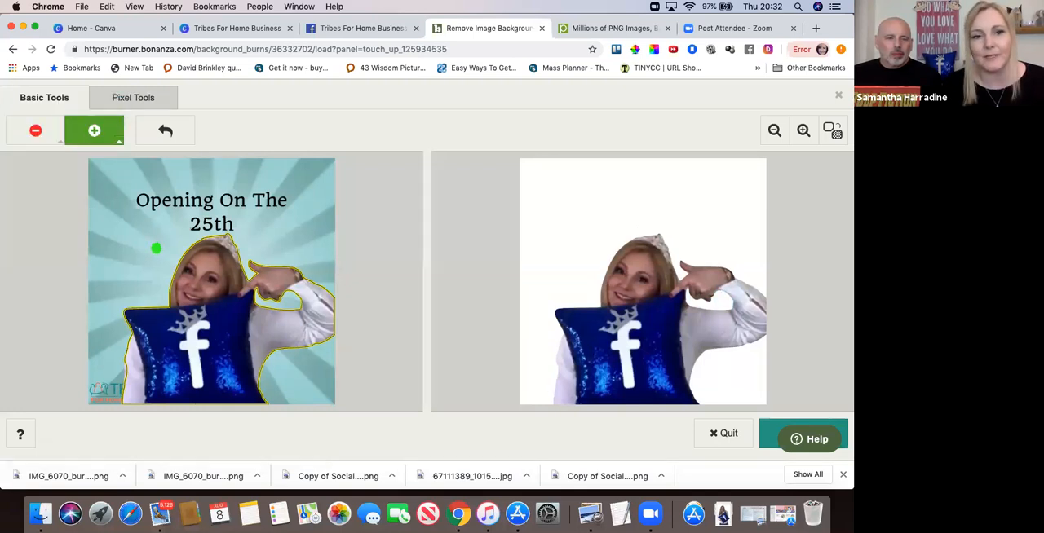
mouse_move(190, 245)
mouse_down()
mouse_move(240, 225)
mouse_move(225, 222)
mouse_move(227, 260)
mouse_move(220, 245)
mouse_move(246, 221)
mouse_move(198, 255)
mouse_move(214, 244)
mouse_up()
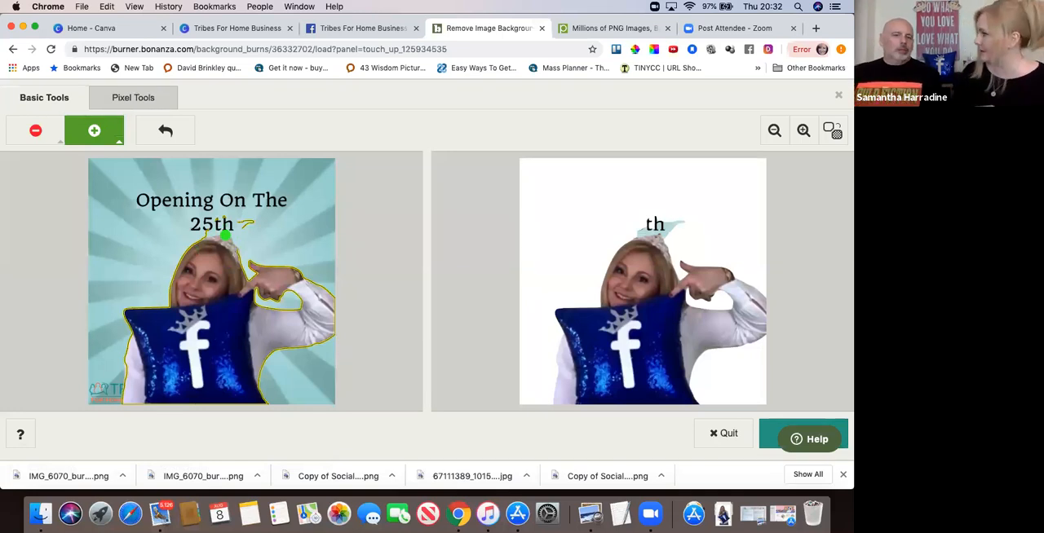
click(35, 132)
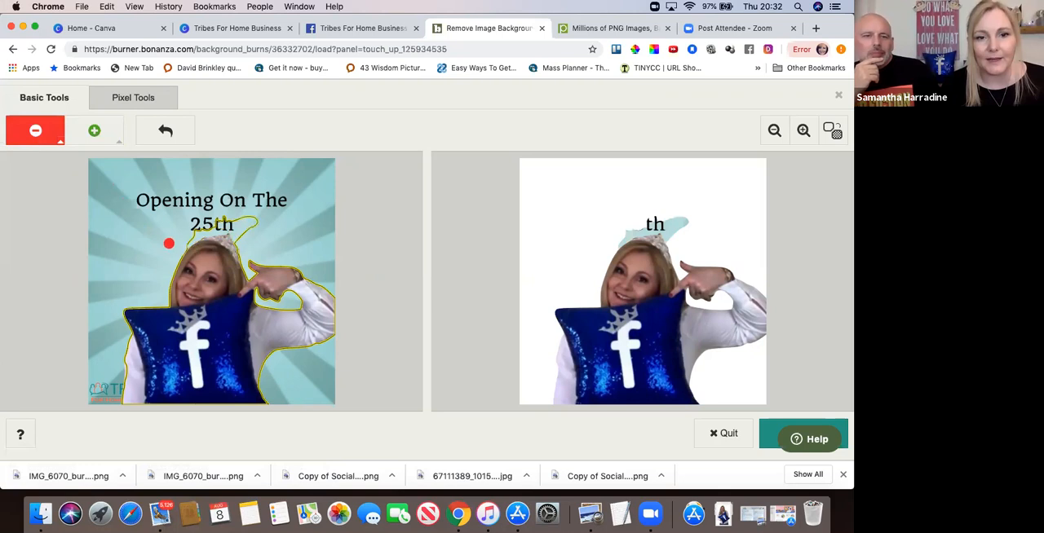
mouse_move(187, 242)
mouse_down()
mouse_move(237, 221)
mouse_move(247, 230)
mouse_move(260, 216)
mouse_move(251, 234)
mouse_move(256, 223)
mouse_move(205, 223)
mouse_move(242, 214)
mouse_move(246, 237)
mouse_move(250, 213)
mouse_move(212, 230)
mouse_up()
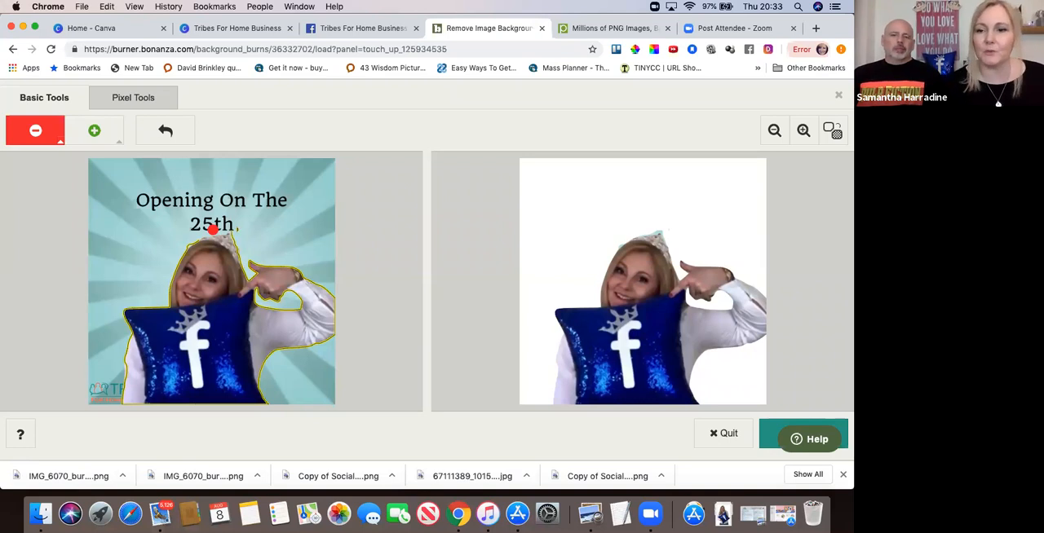
Finish the touch-up and download the cut-out as a PNG with a transparent background.
click(768, 432)
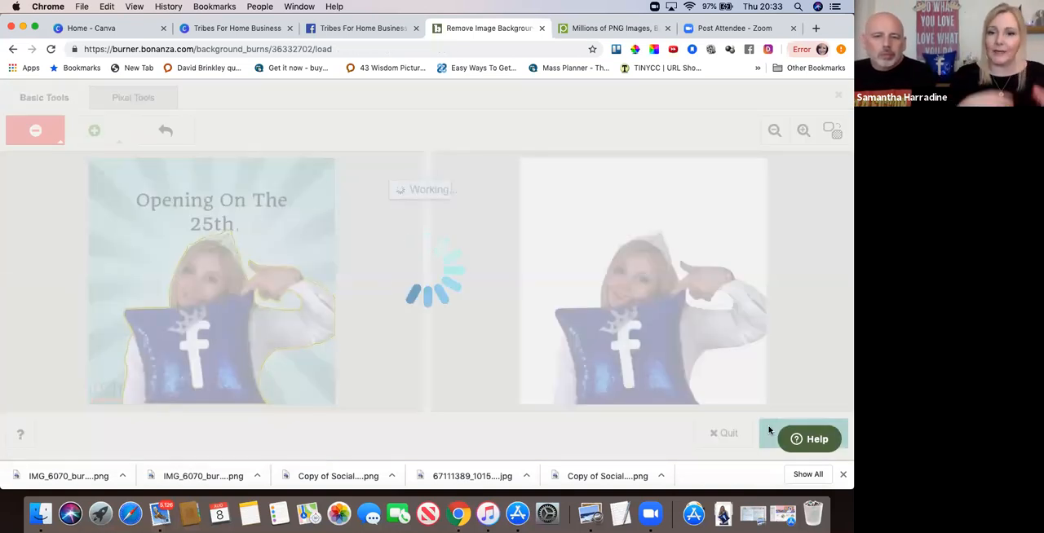
scroll(768, 431, down, 2)
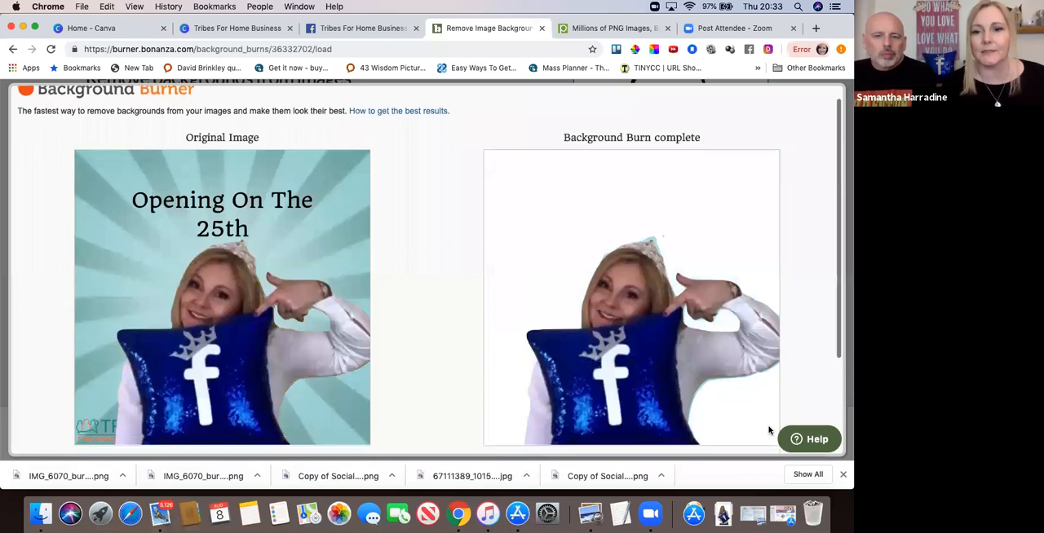
scroll(768, 430, down, 1)
scroll(768, 430, up, 1)
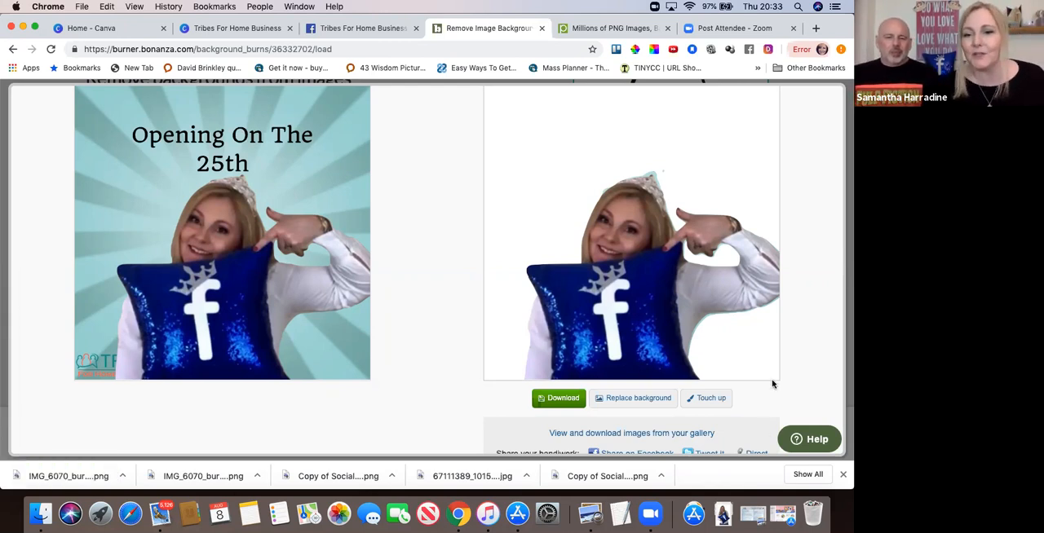
click(569, 403)
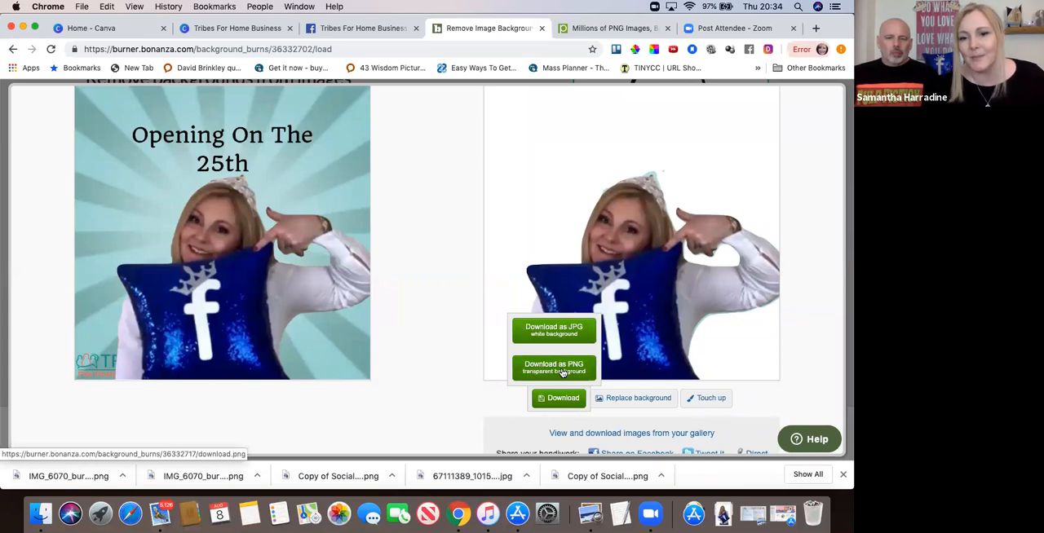
click(562, 372)
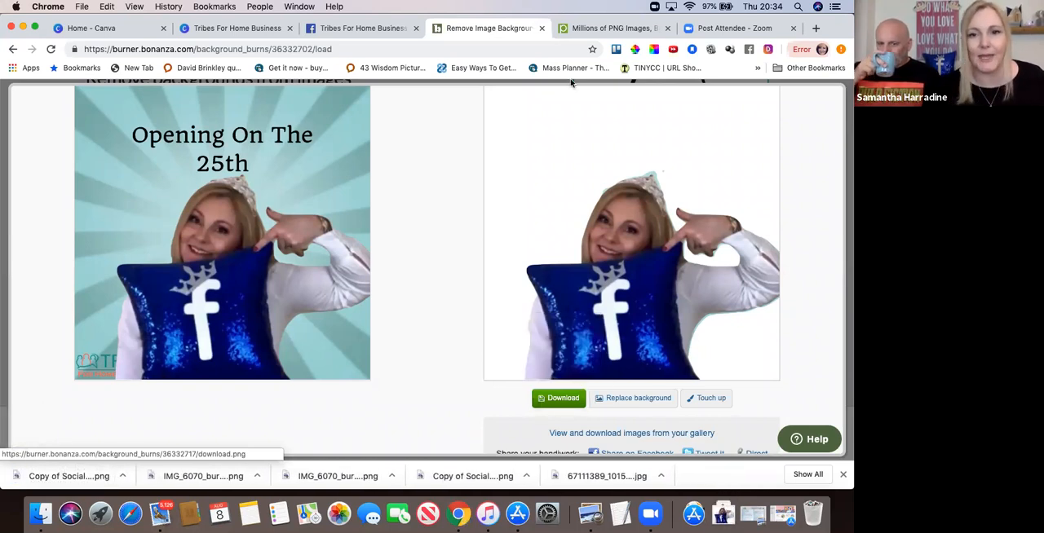
Switch to the Canva design and upload the background-free "Copy of Social Media" PNG from the Downloads folder.
click(229, 30)
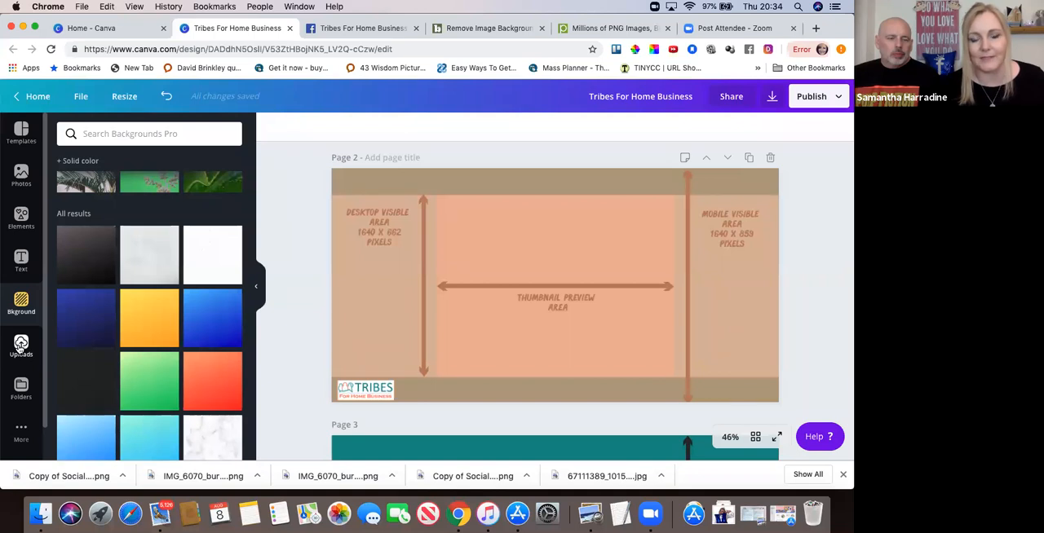
click(21, 347)
scroll(101, 252, down, 5)
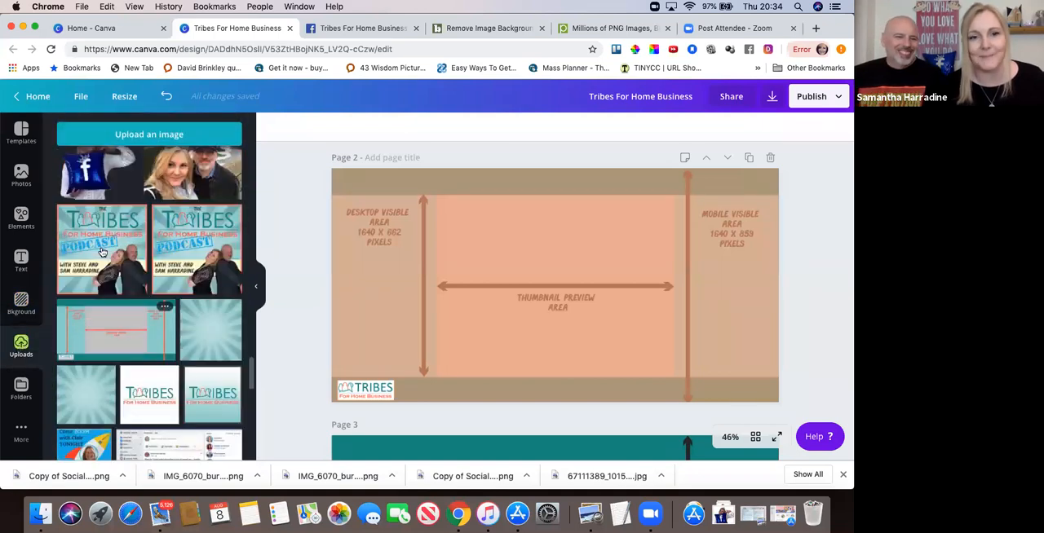
scroll(102, 252, up, 5)
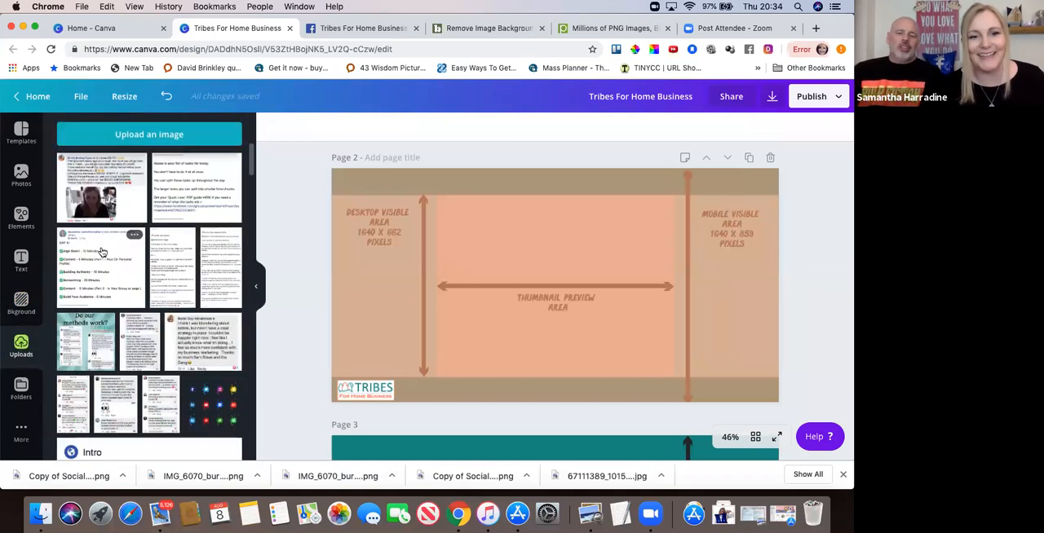
click(134, 141)
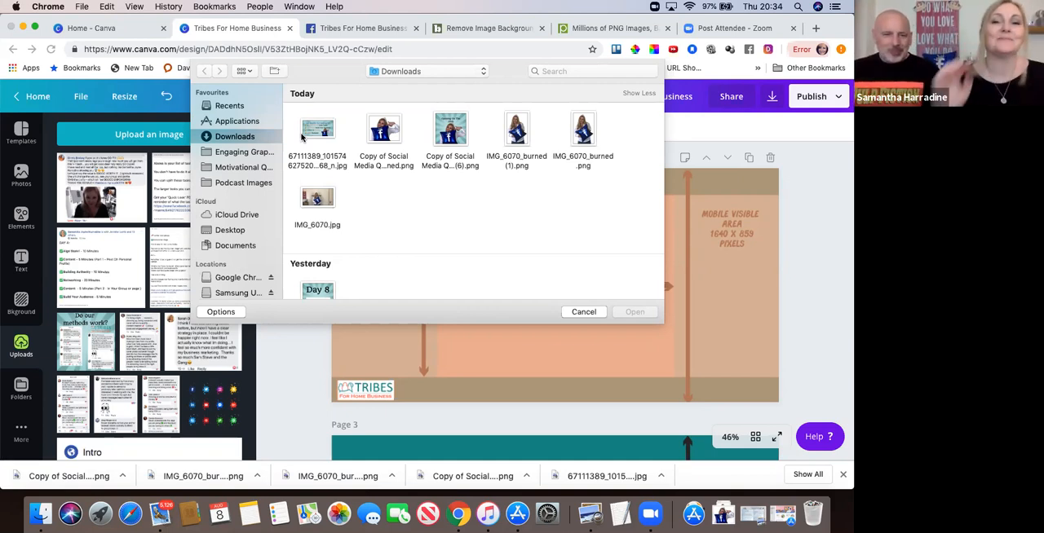
double_click(386, 135)
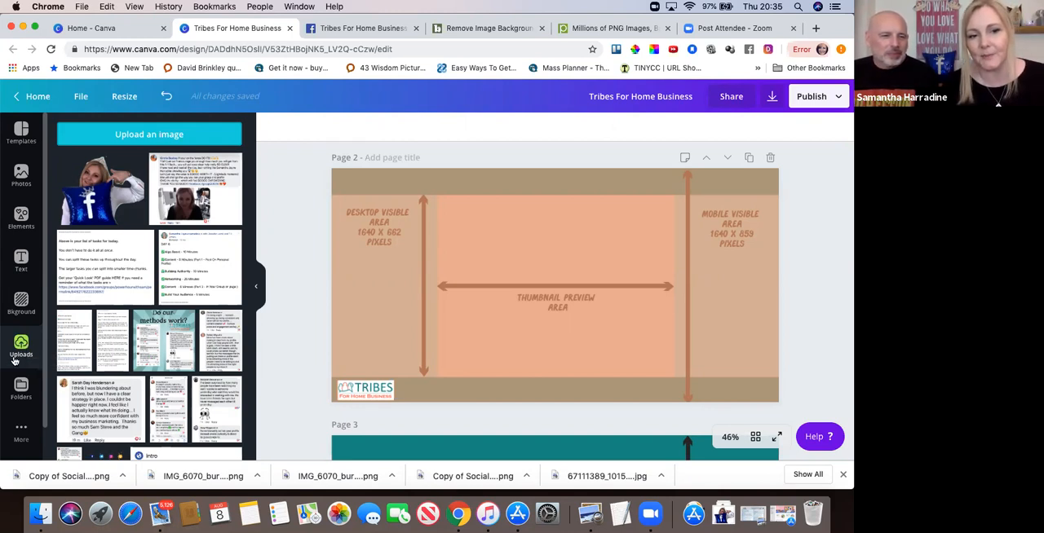
Place the uploaded cut-out on page 2 and delete the surplus copy overlapping it.
click(95, 194)
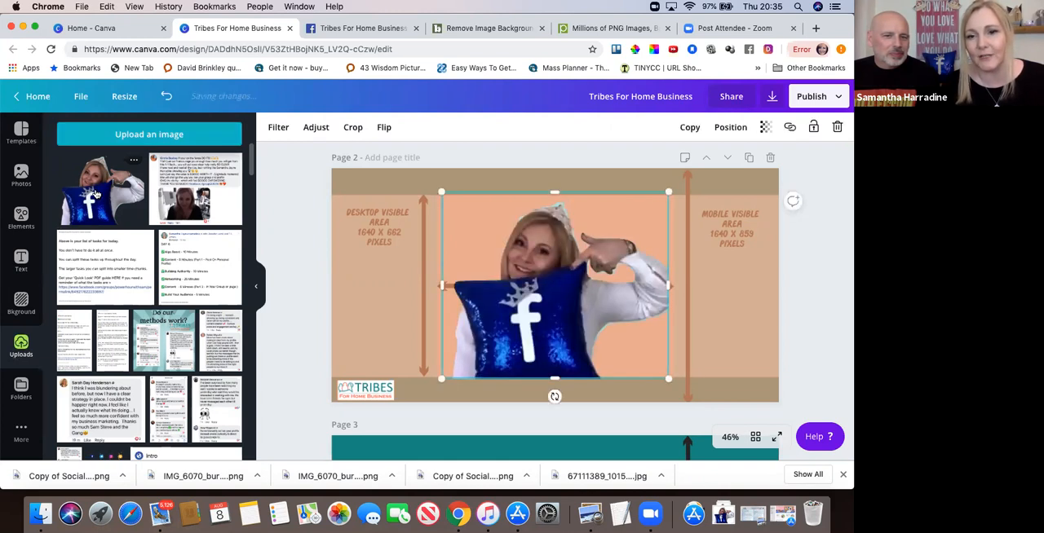
drag(518, 303, 636, 320)
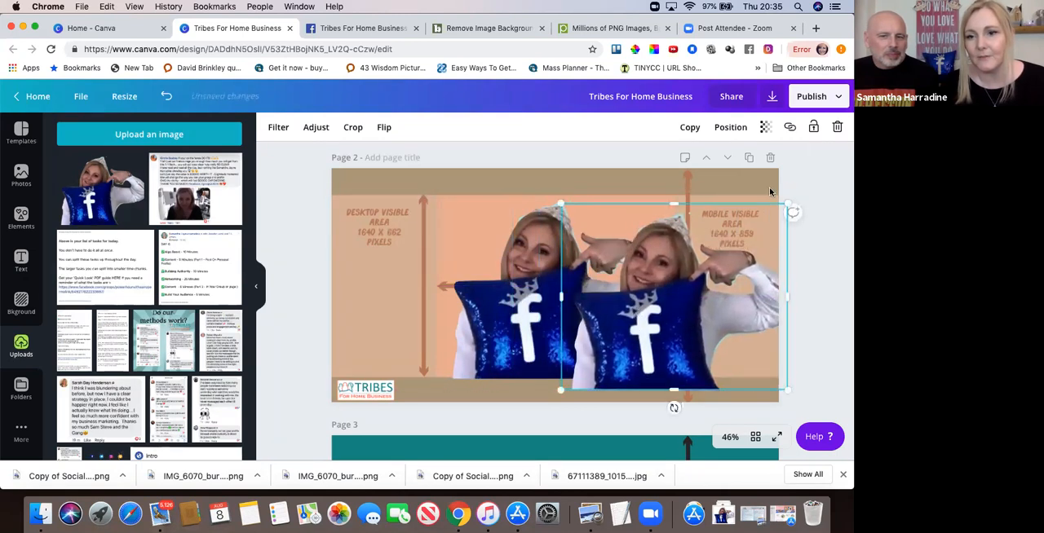
click(836, 128)
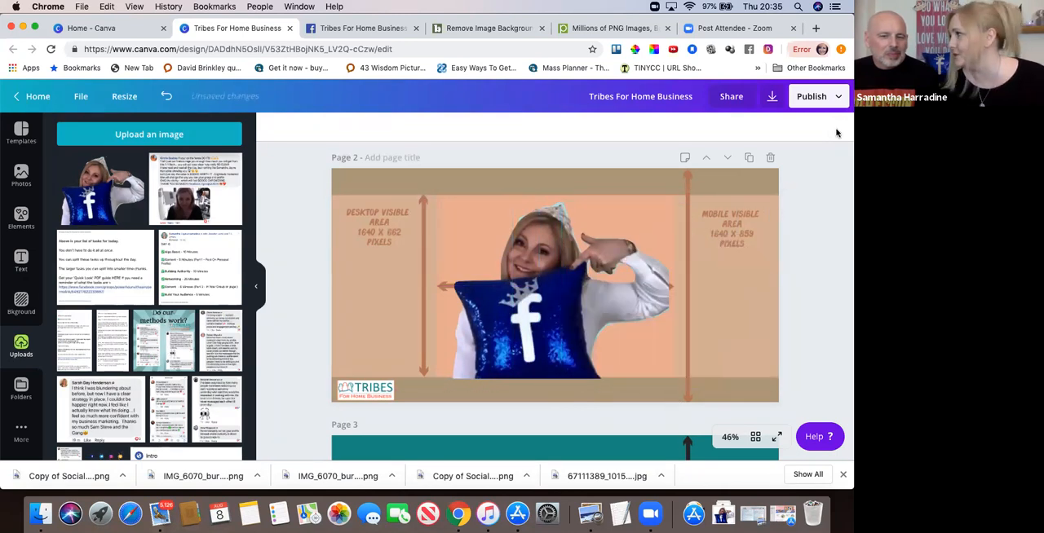
Move the cut-out to the right side of page 2 and enlarge it so the sleeve extends past the page edge.
click(550, 273)
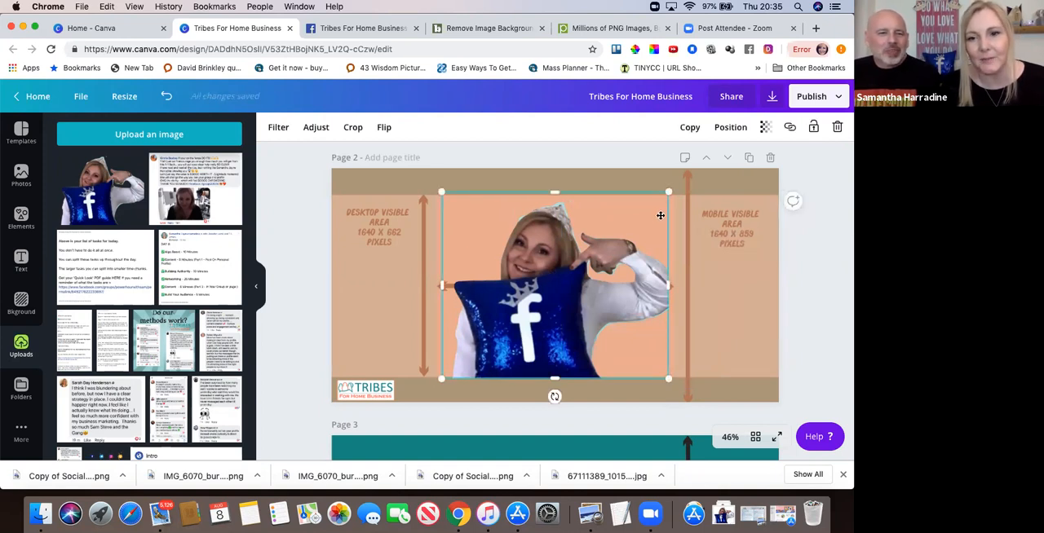
drag(669, 193, 644, 211)
drag(557, 297, 687, 241)
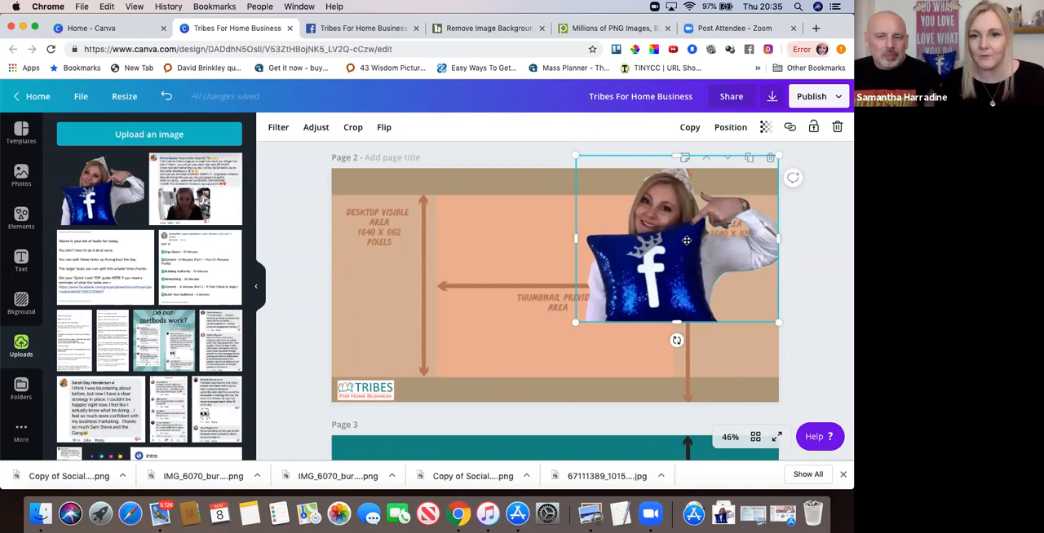
drag(672, 283, 662, 360)
drag(566, 234, 544, 216)
drag(666, 338, 678, 336)
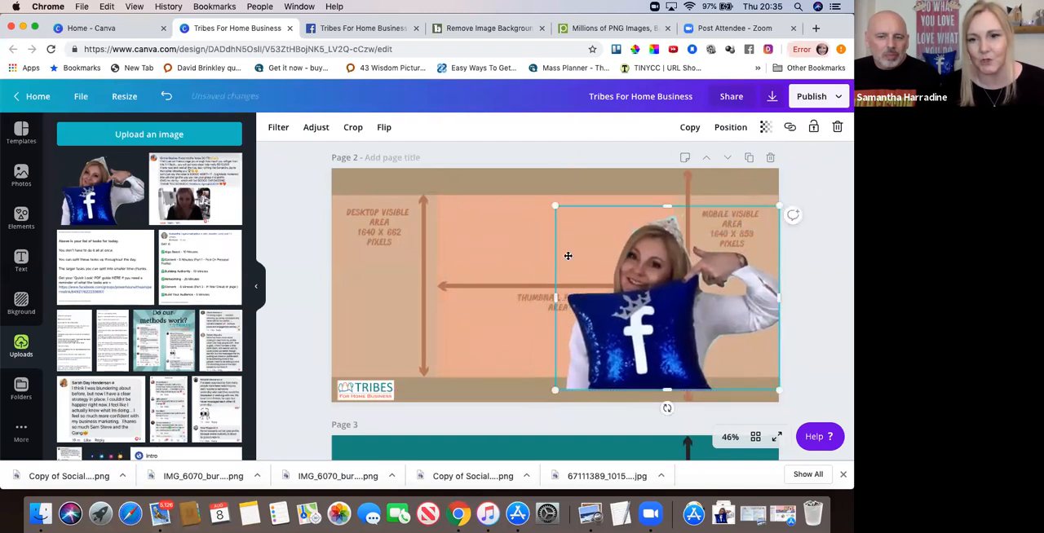
drag(519, 188, 507, 177)
drag(652, 282, 689, 296)
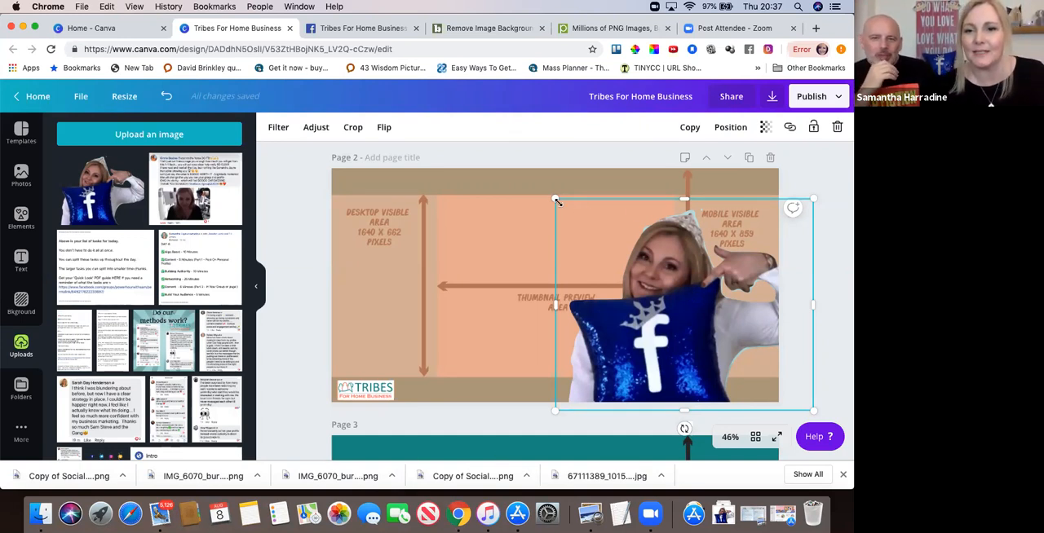
Try the cut-out at a smaller size, shift it onto the page's lower edge and enlarge it to nearly the full page height.
drag(554, 198, 624, 255)
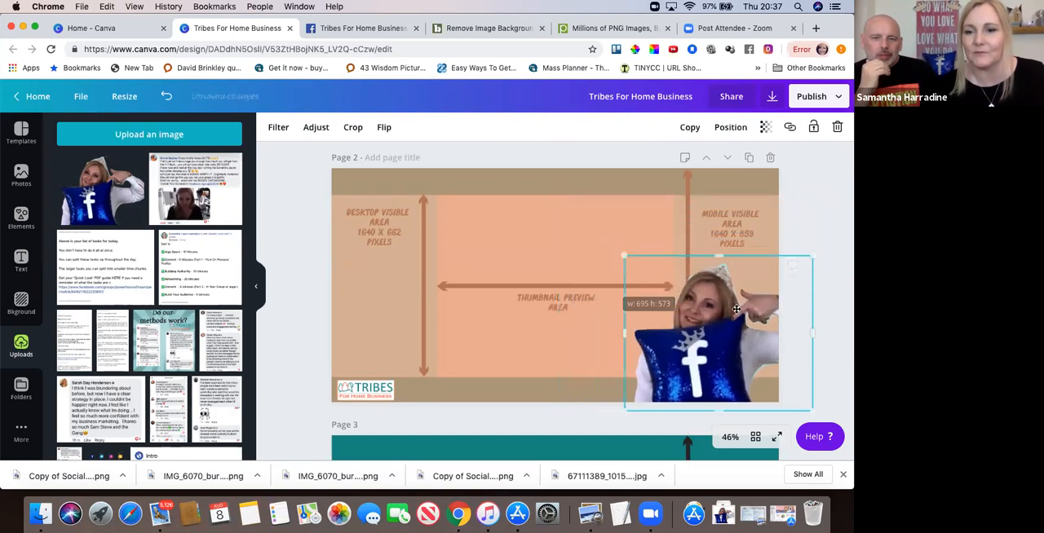
drag(736, 301, 731, 303)
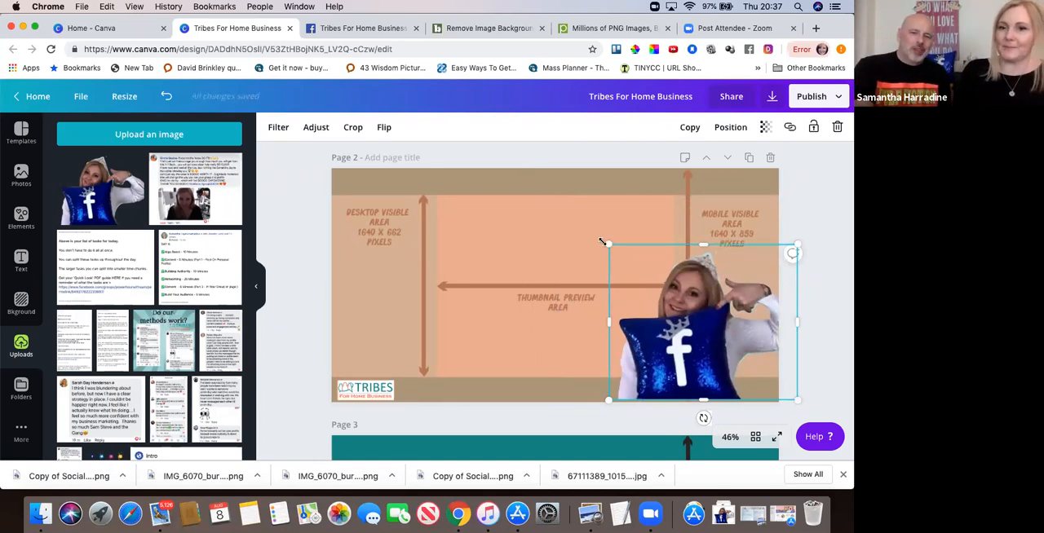
drag(606, 244, 545, 181)
drag(545, 181, 545, 183)
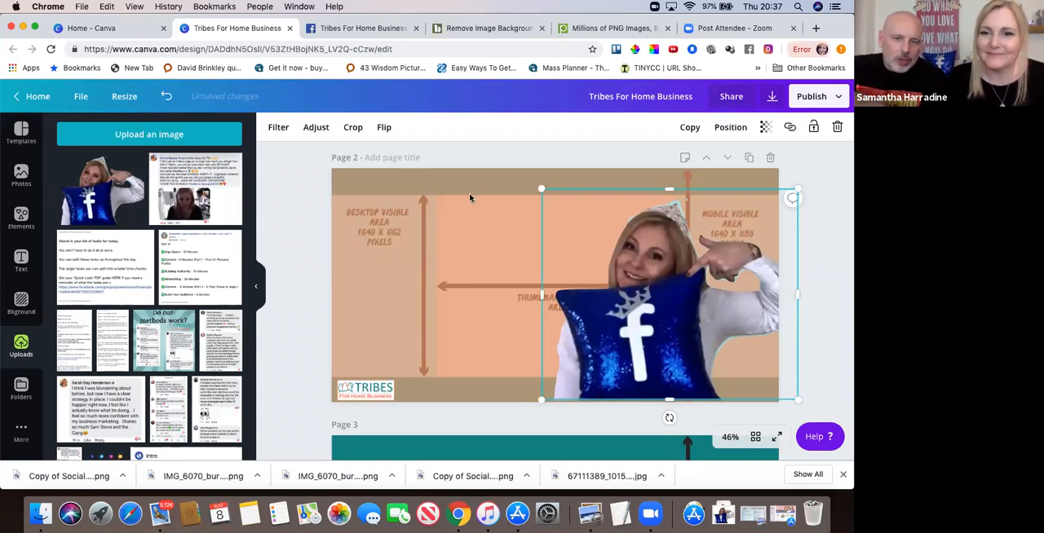
click(503, 196)
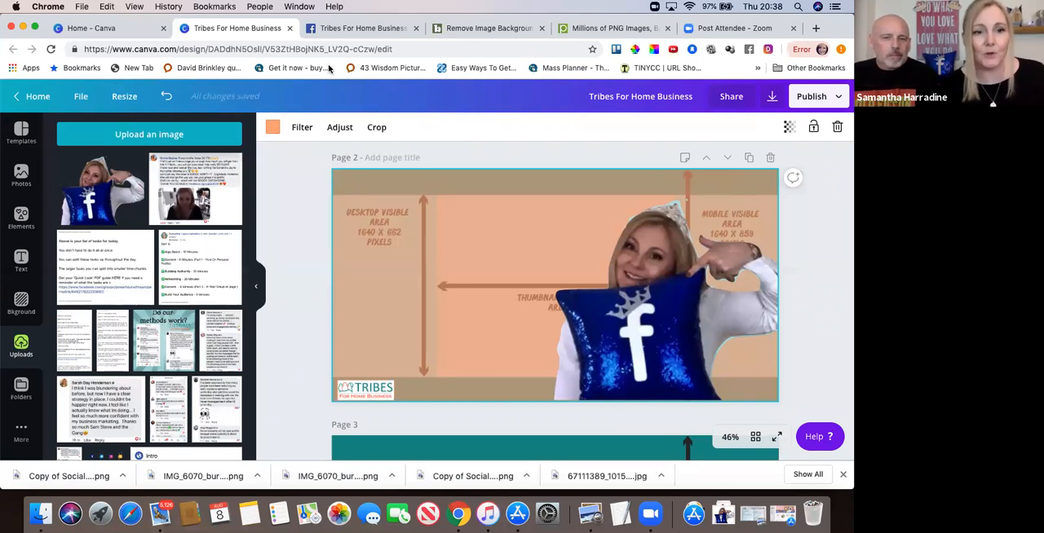
Find the Tribes For Home Business logo without a background among the uploaded images and add it to page 2.
click(21, 261)
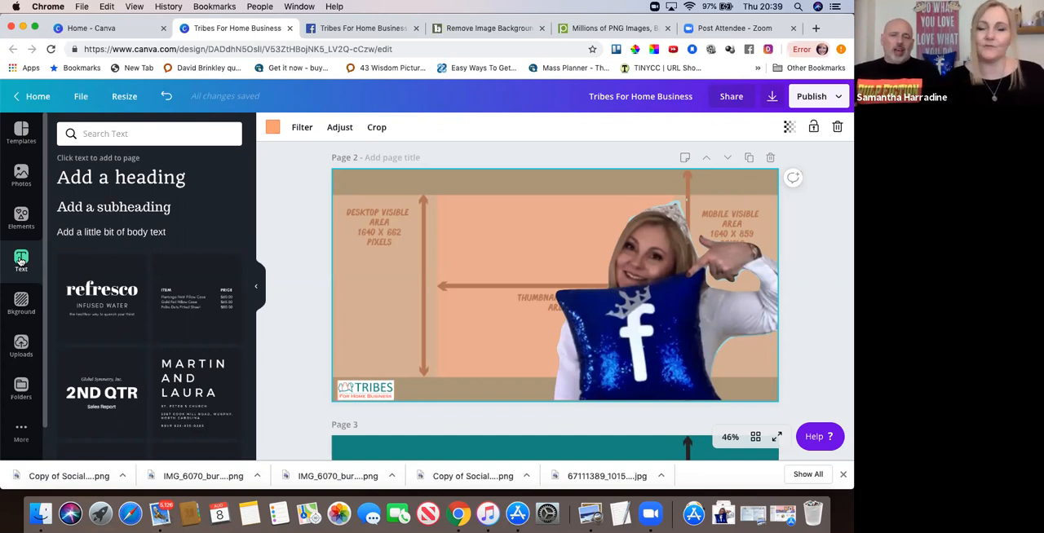
click(21, 344)
scroll(109, 302, down, 5)
scroll(109, 302, down, 8)
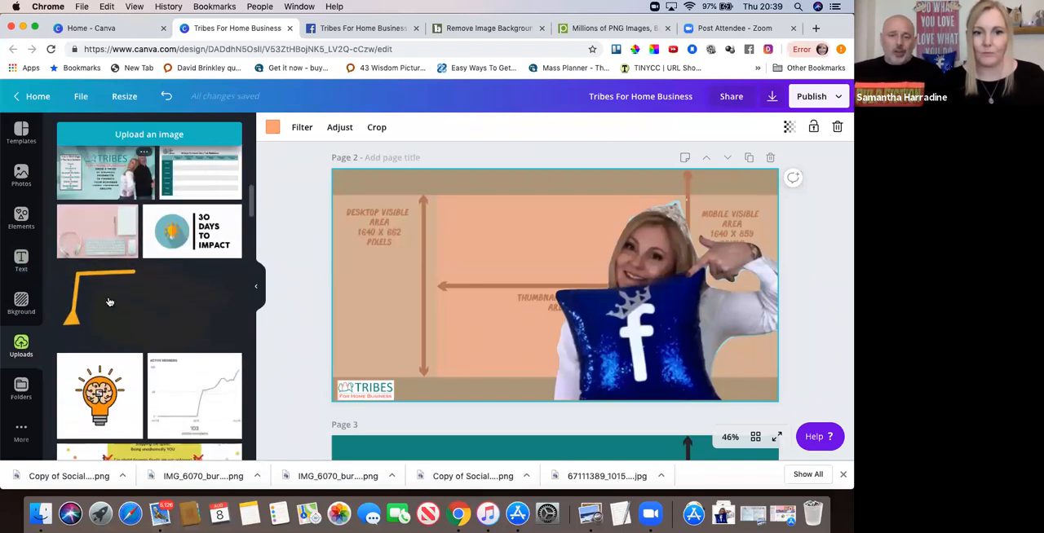
scroll(109, 302, down, 10)
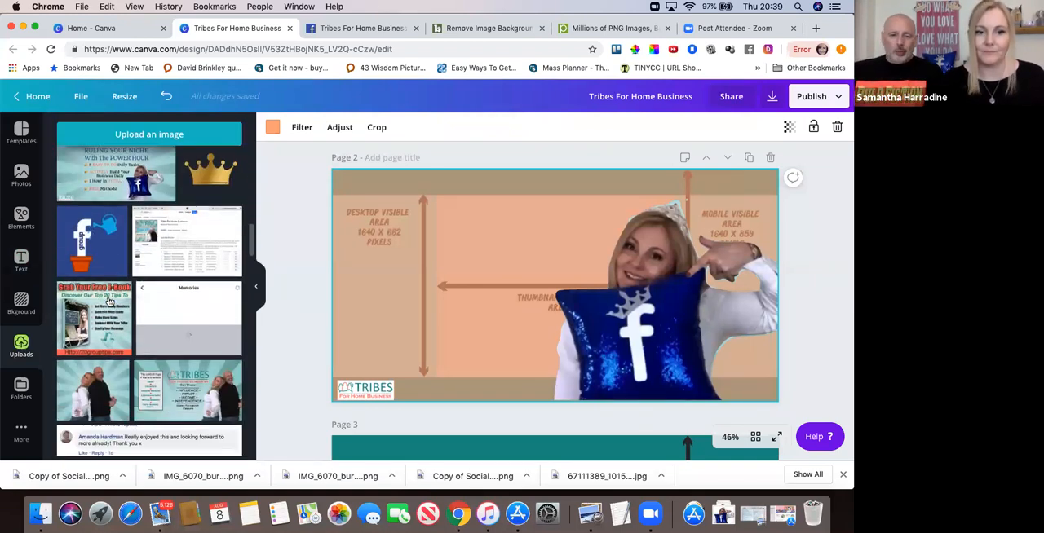
scroll(109, 302, down, 10)
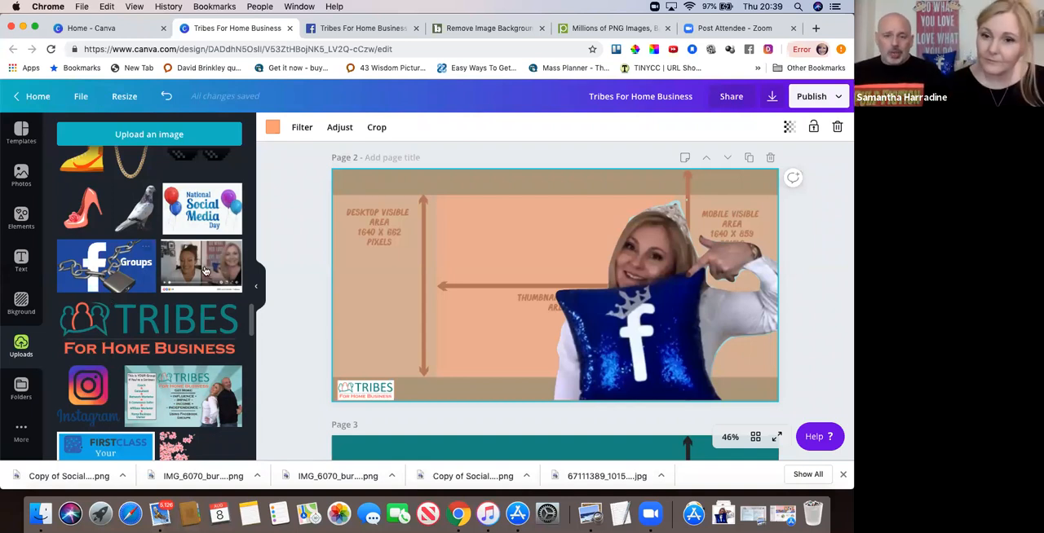
click(135, 329)
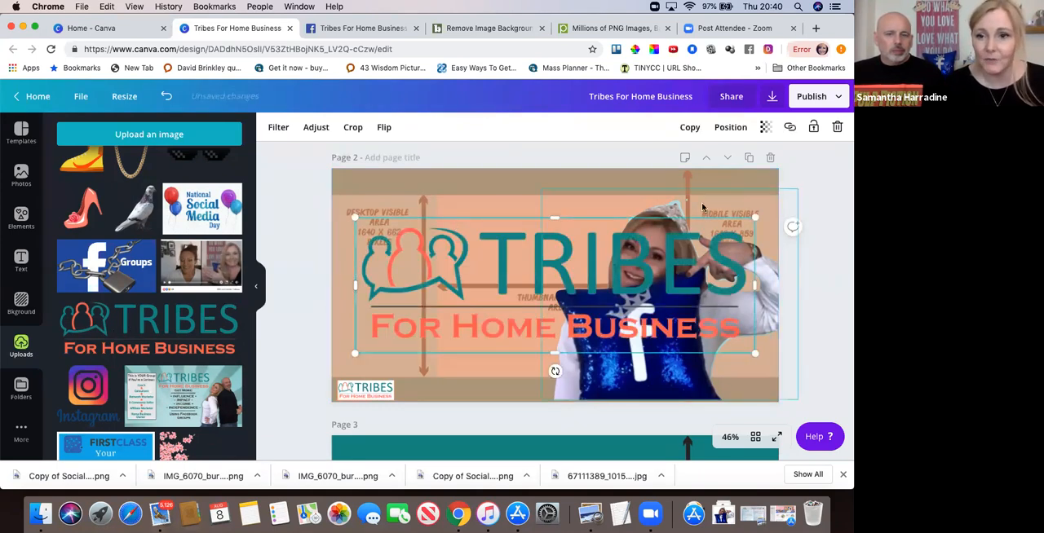
Shrink the Tribes logo and position it at the top of the thumbnail preview area, beside the tiara.
drag(757, 216, 492, 308)
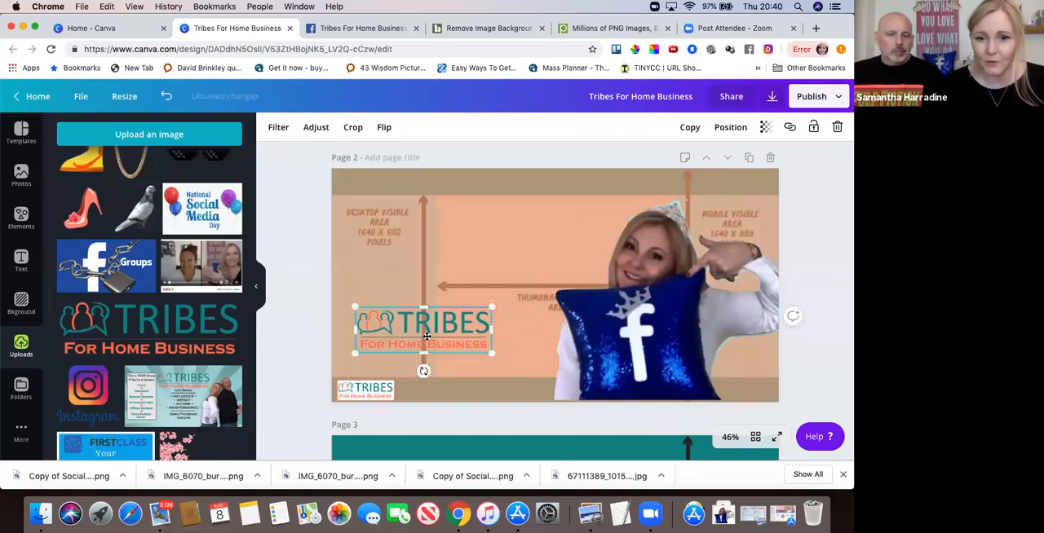
drag(432, 335, 546, 291)
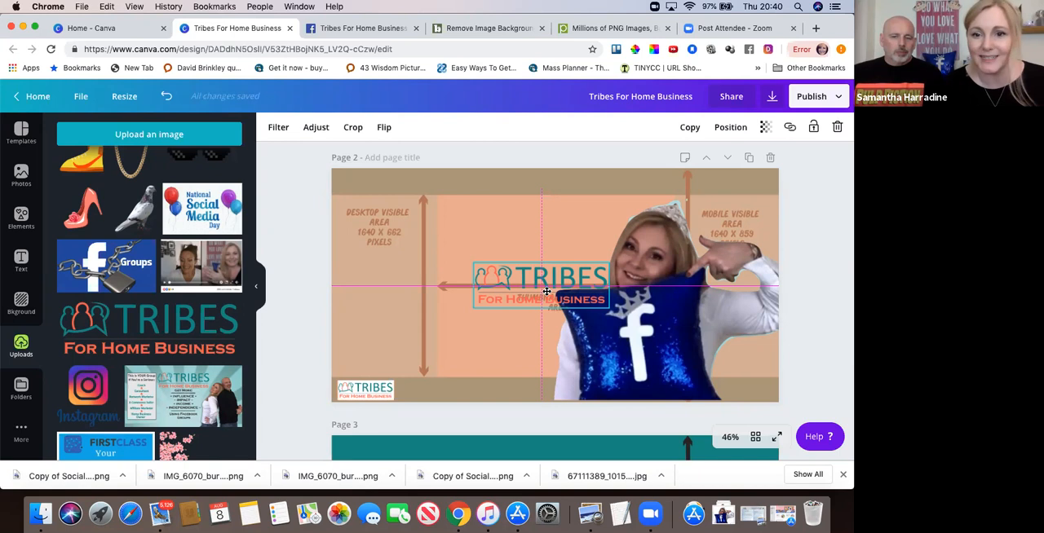
drag(547, 291, 546, 230)
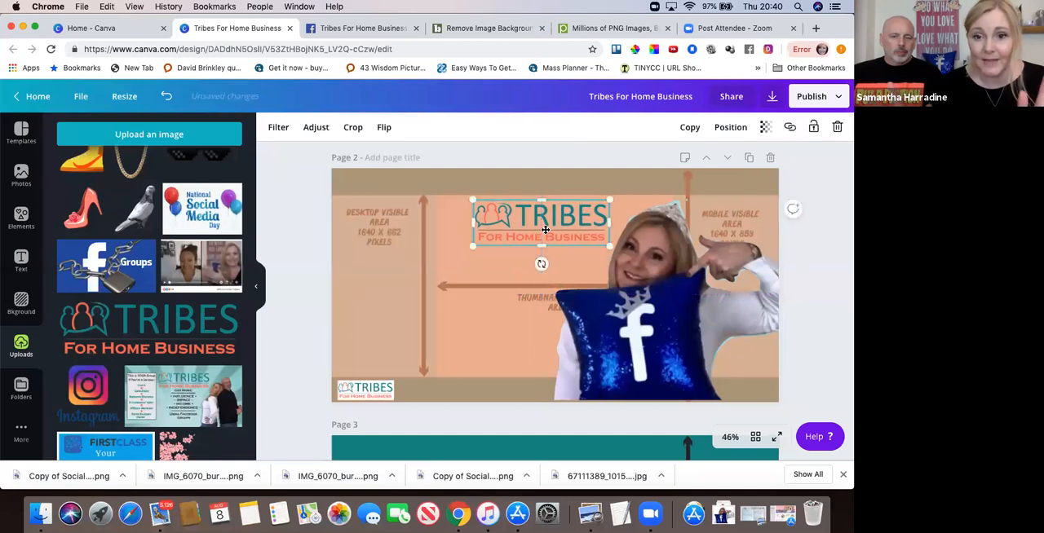
click(496, 275)
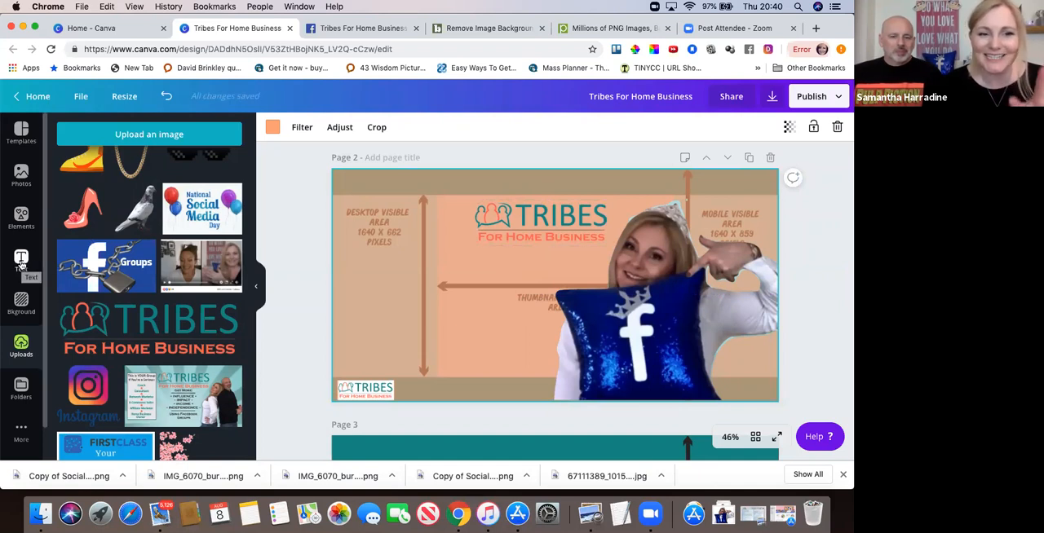
Add a heading to page 2 and set its font to Love Story Rough.
click(21, 263)
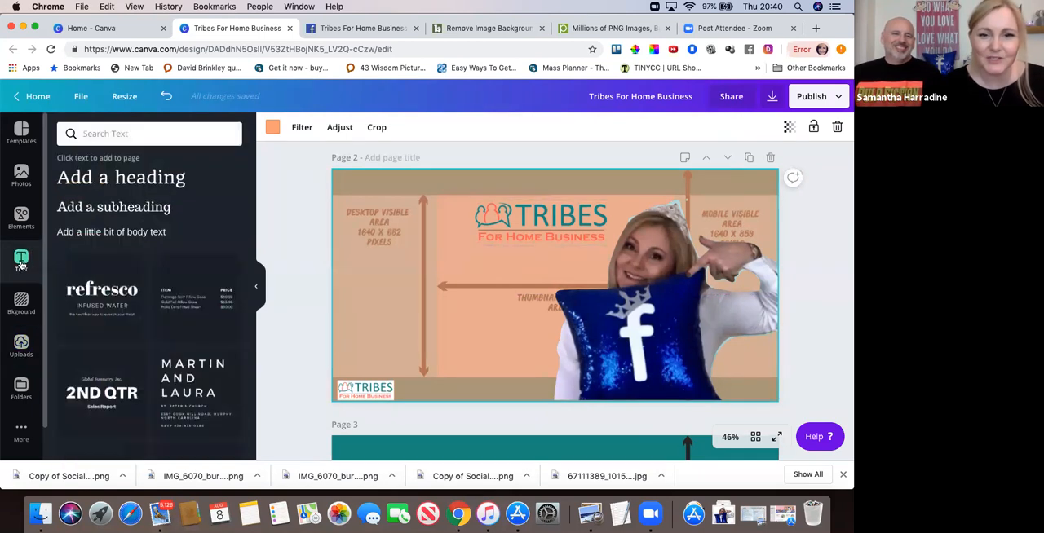
click(133, 181)
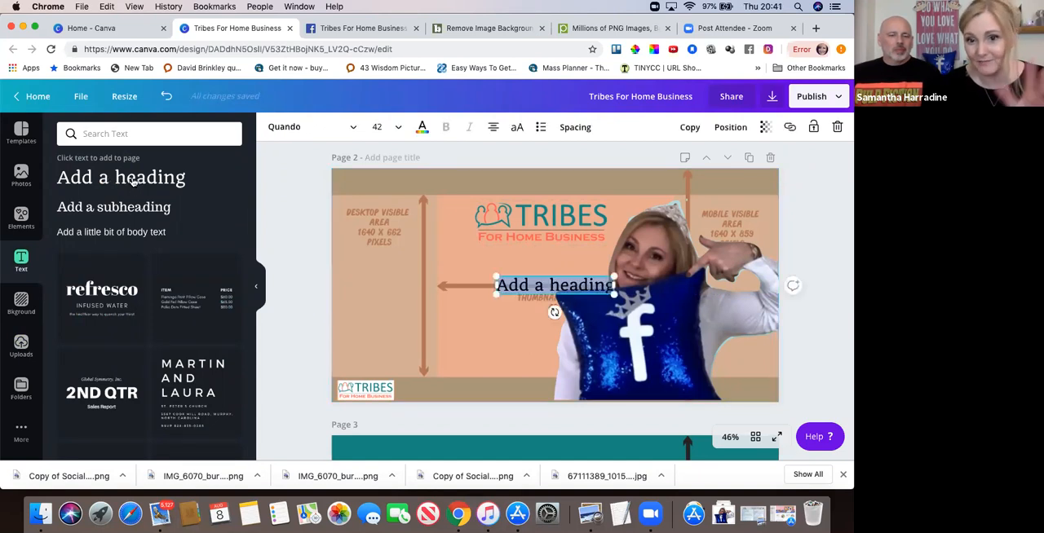
click(355, 129)
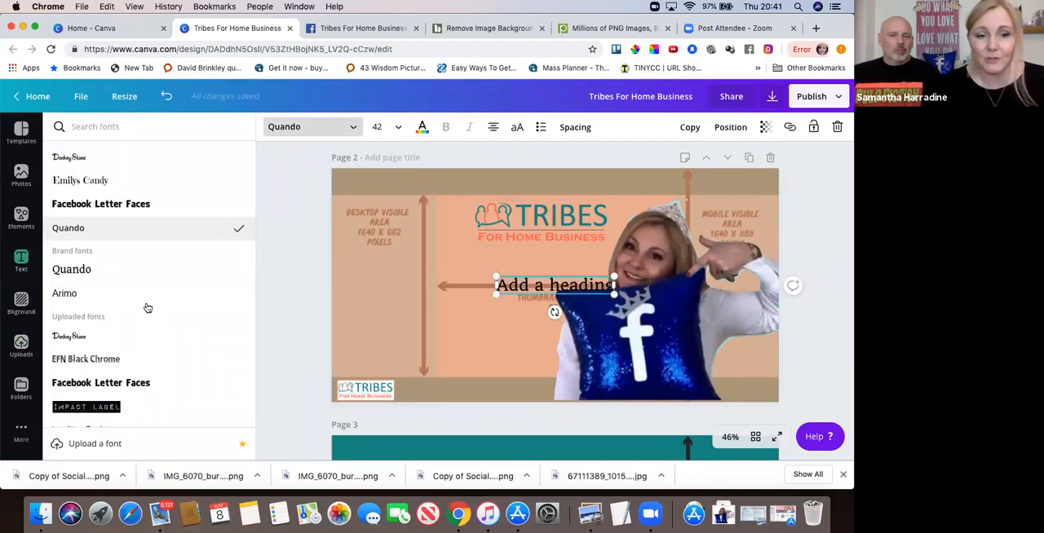
scroll(147, 307, down, 5)
scroll(147, 307, up, 6)
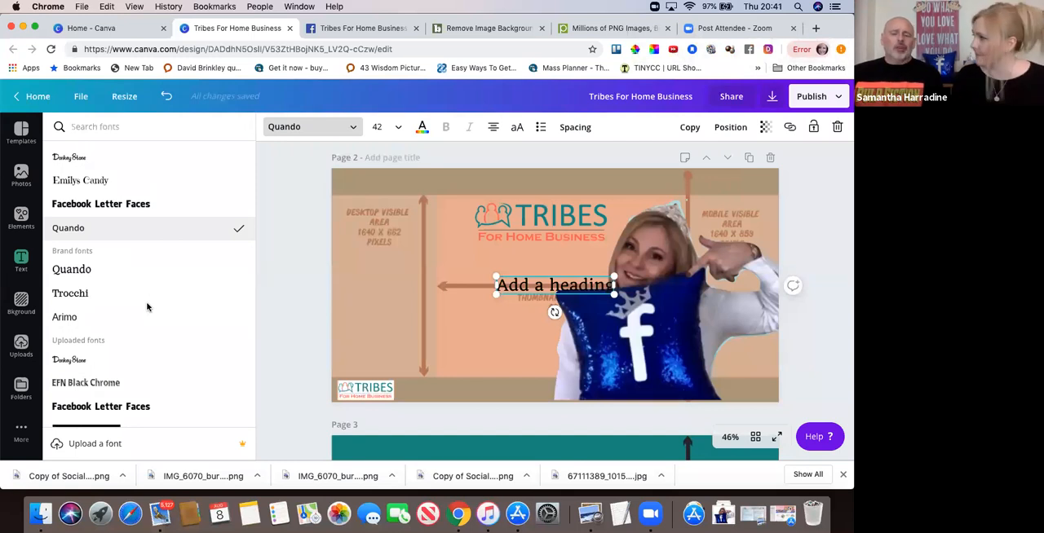
scroll(147, 307, down, 1)
scroll(147, 307, up, 1)
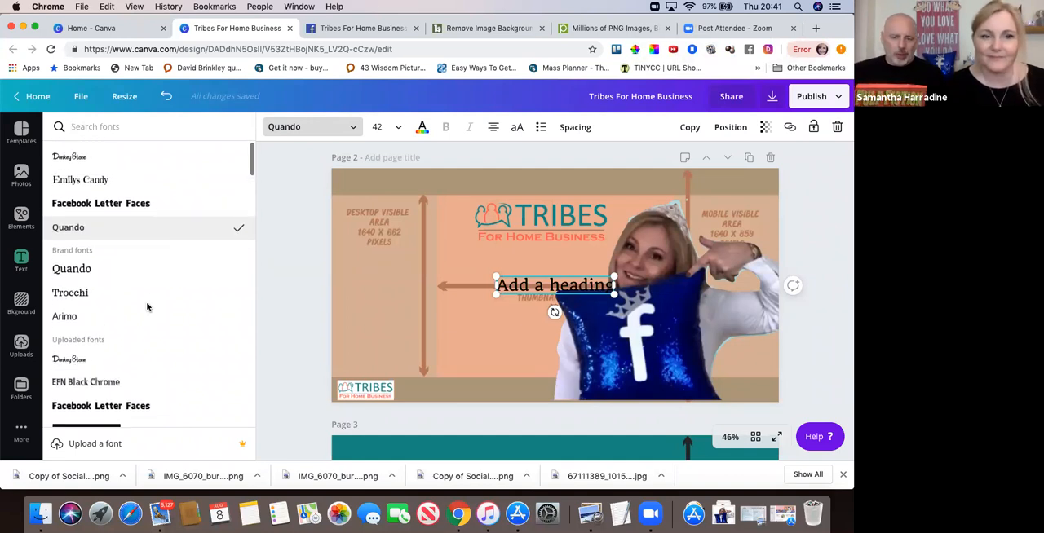
scroll(147, 308, down, 3)
scroll(146, 307, down, 4)
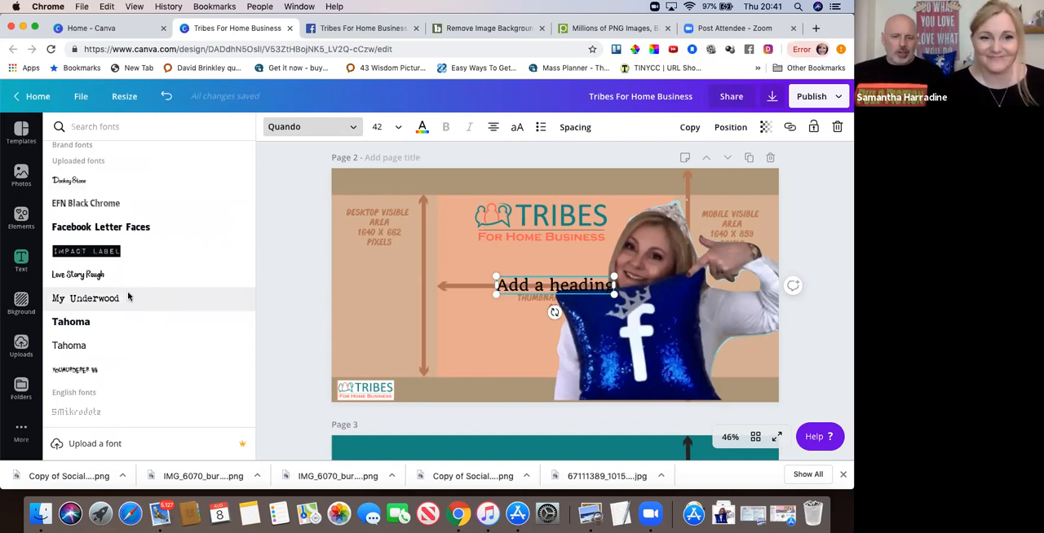
scroll(122, 294, up, 1)
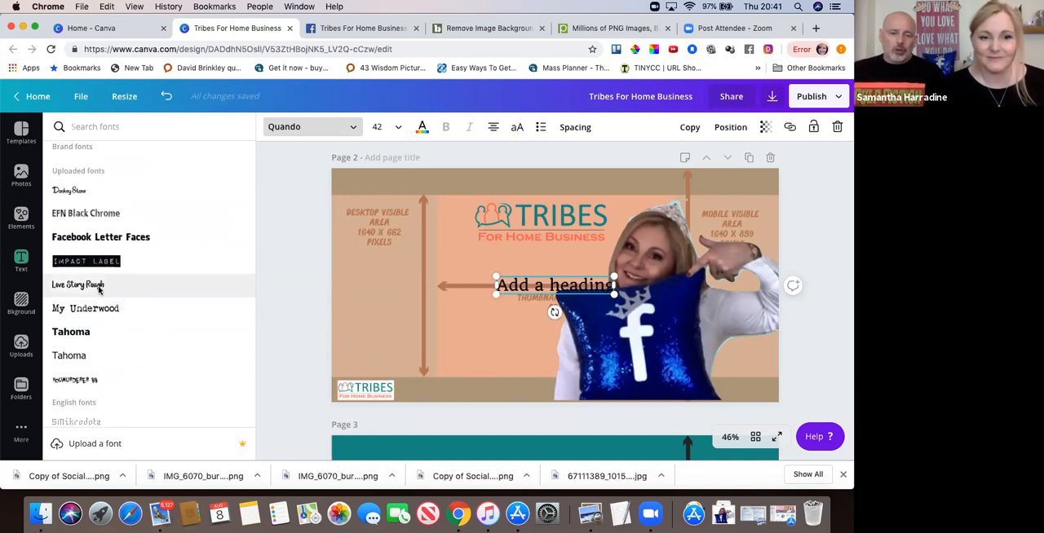
click(78, 285)
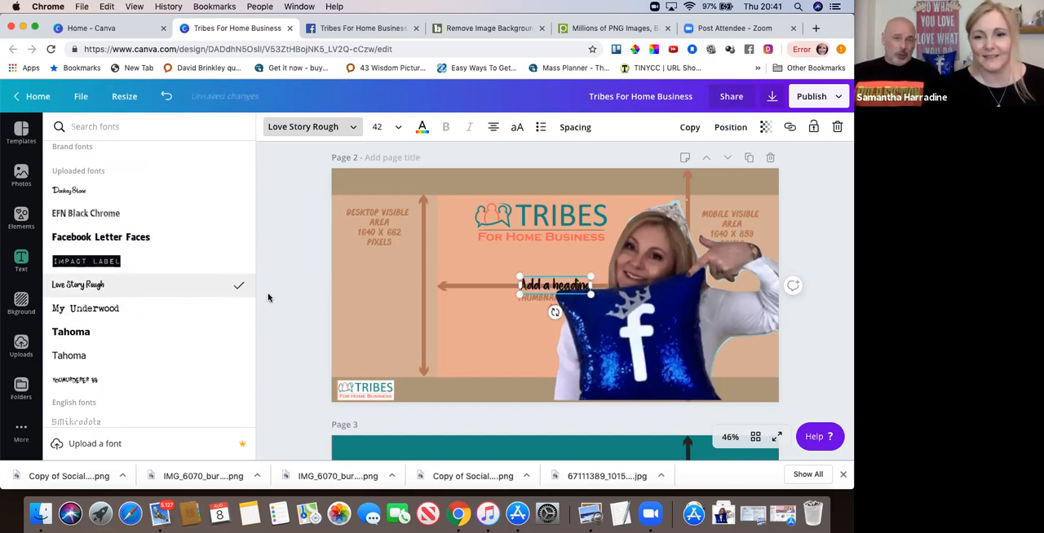
click(811, 228)
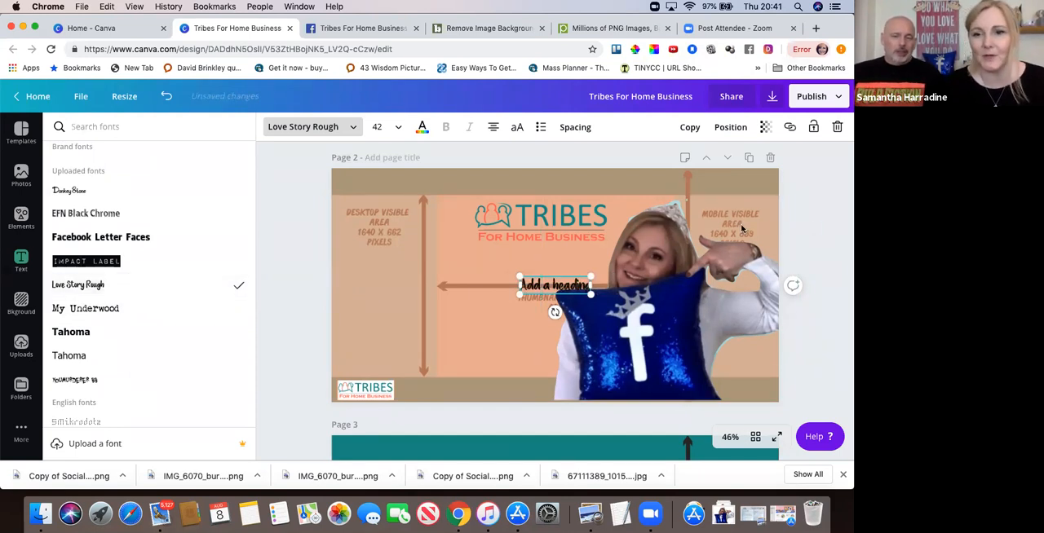
Try the heading at size 71.2 beneath the Tribes logo and delete it.
click(550, 291)
drag(551, 290, 495, 263)
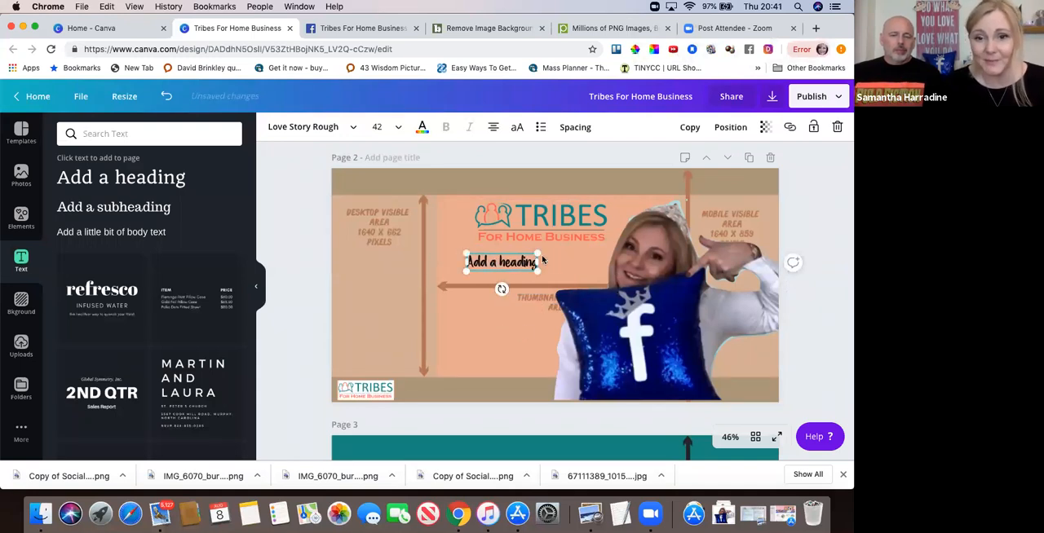
drag(569, 244, 586, 242)
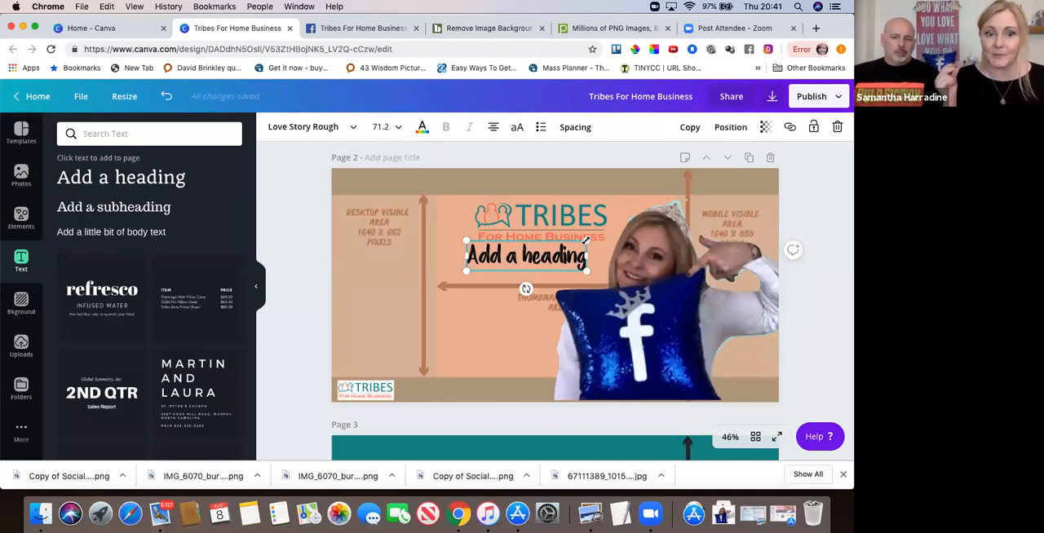
click(836, 128)
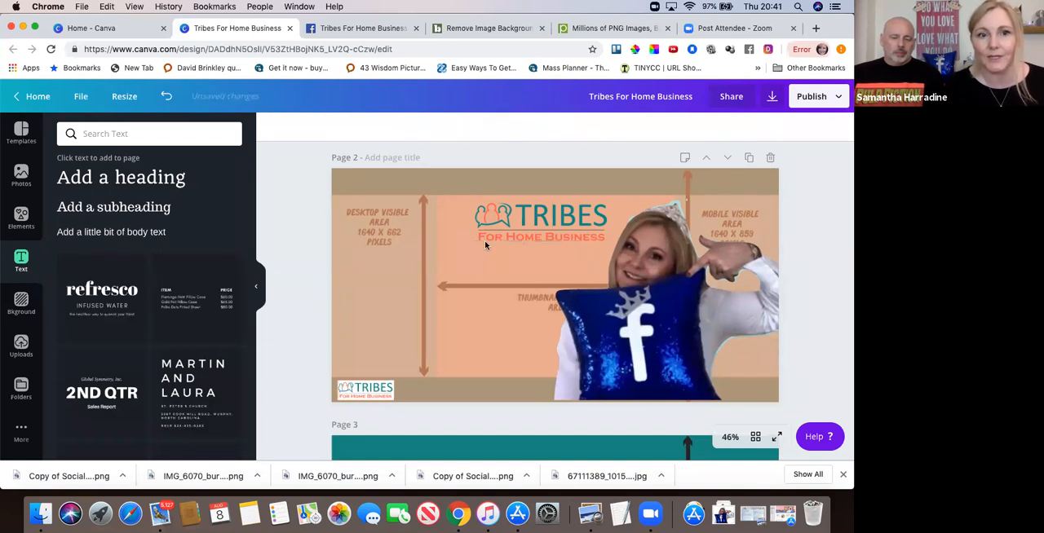
Add a new default heading to page 2 and delete the extra copy beneath it.
click(172, 185)
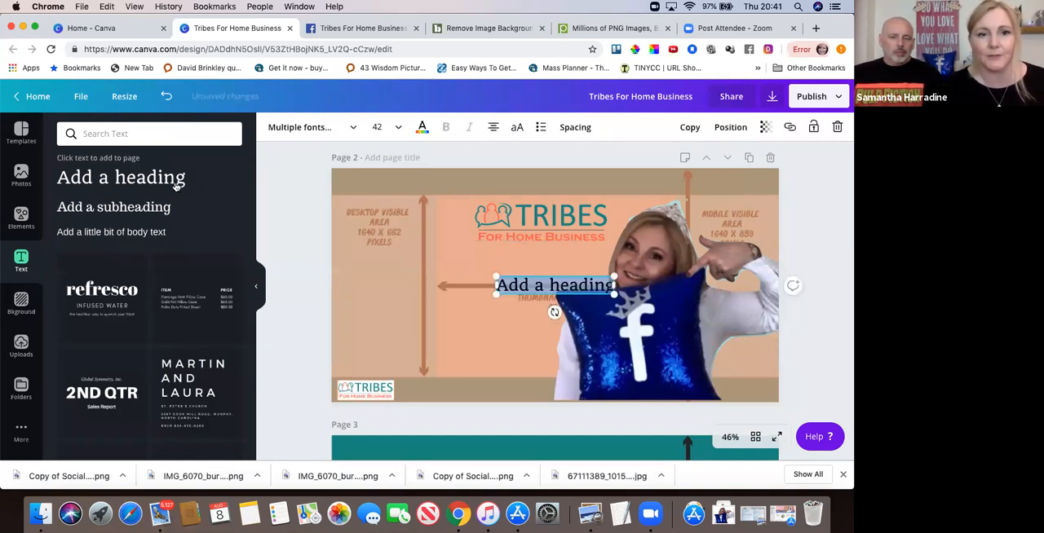
click(175, 185)
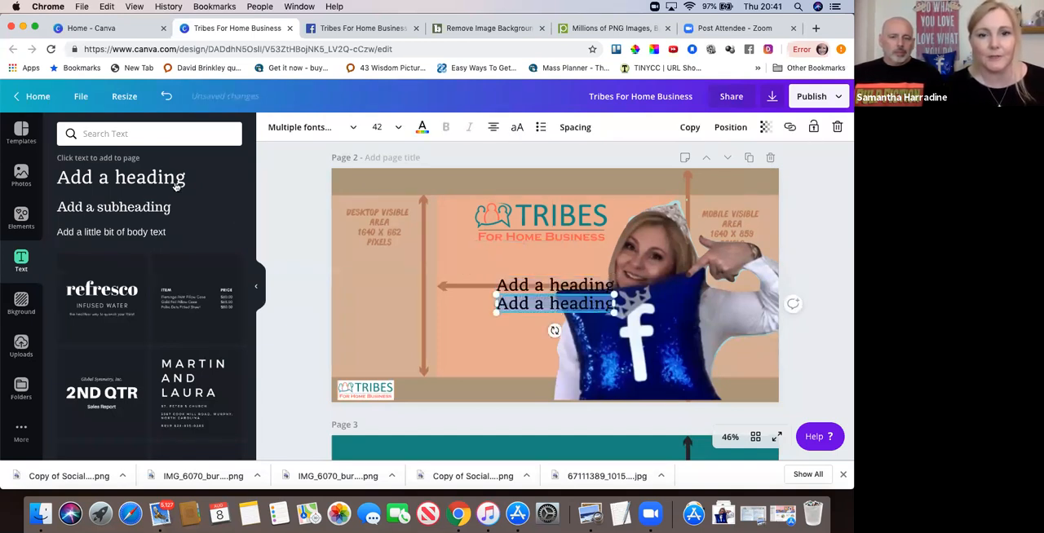
click(838, 127)
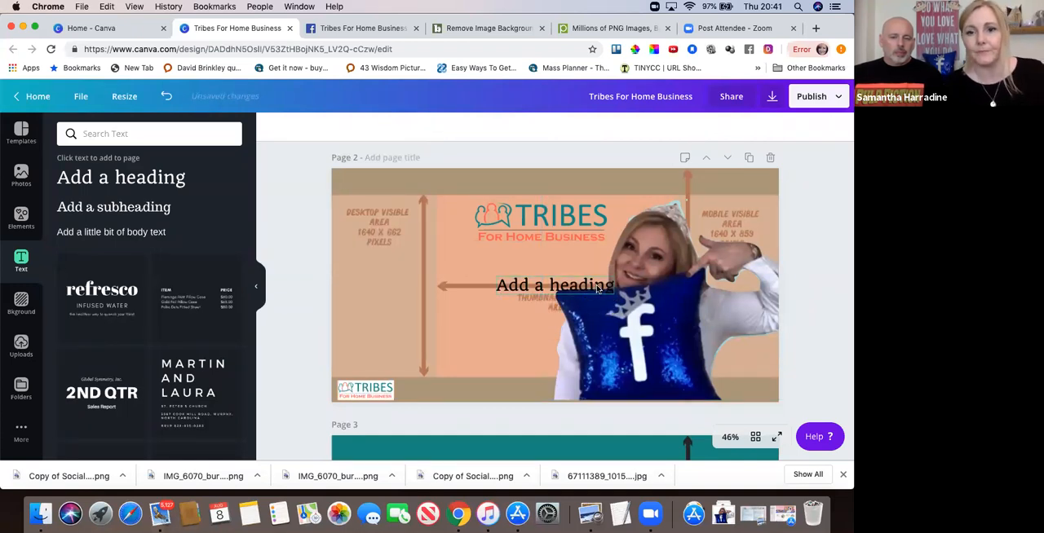
Replace the heading text with "Tagline Tagline Tagline" and break the third word onto a second line.
click(609, 284)
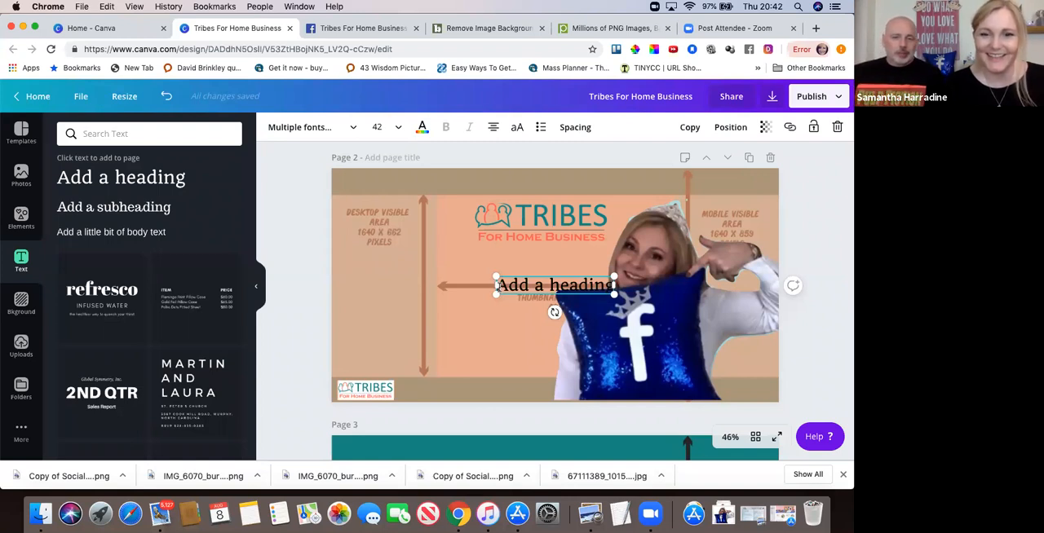
drag(497, 285, 612, 289)
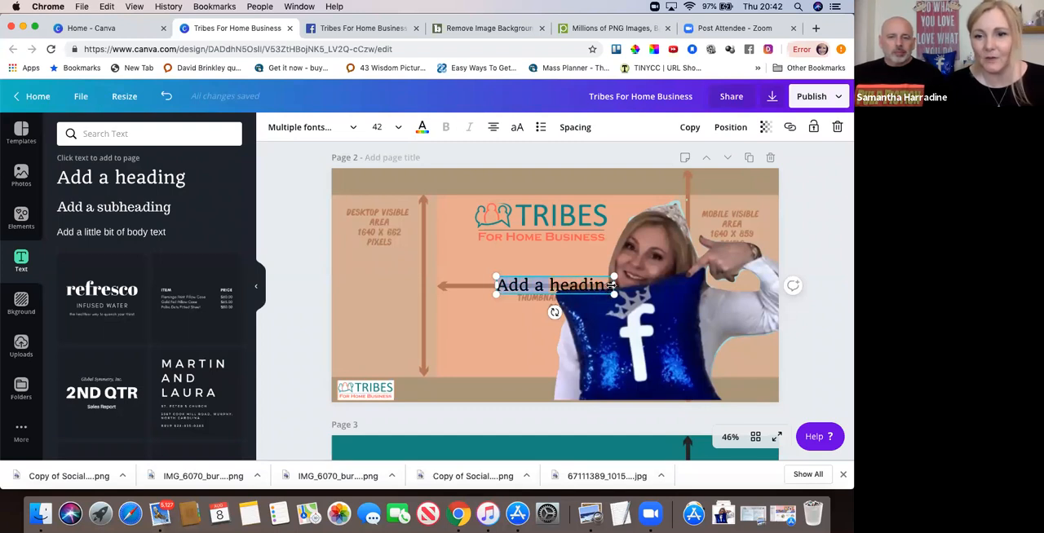
click(540, 283)
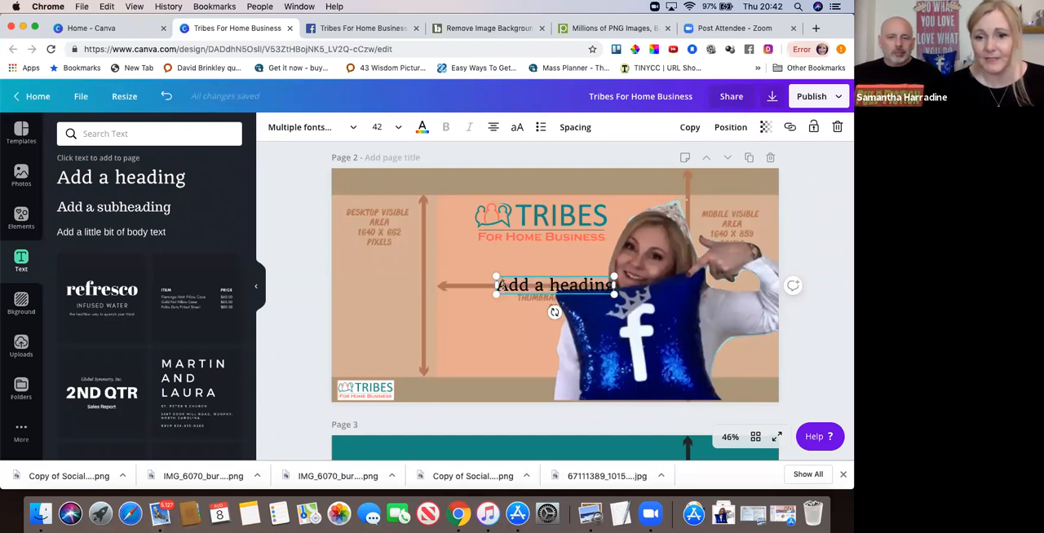
key(super+a)
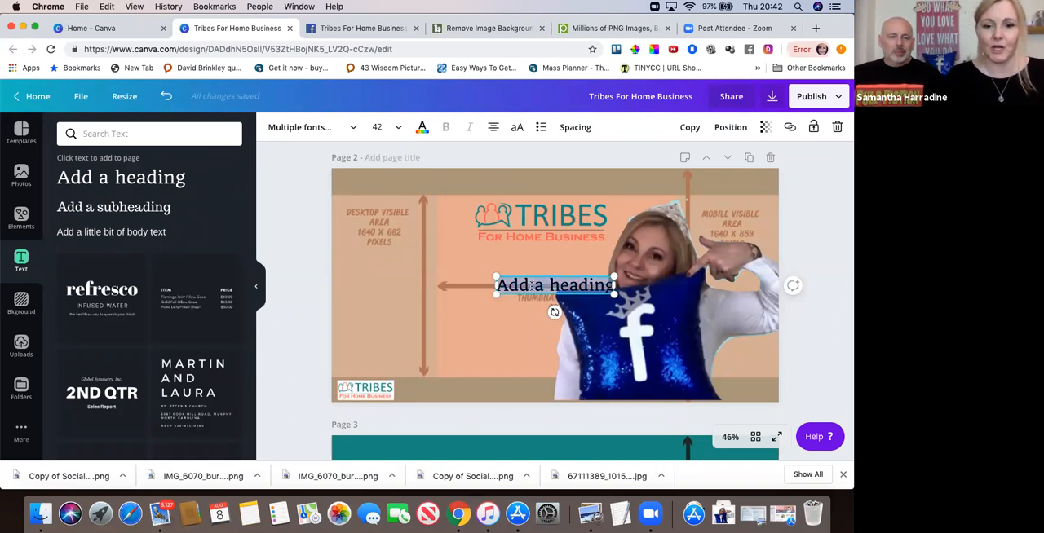
text(Tg)
text(glin)
text(e Tagli)
text(ne Tag)
text(line)
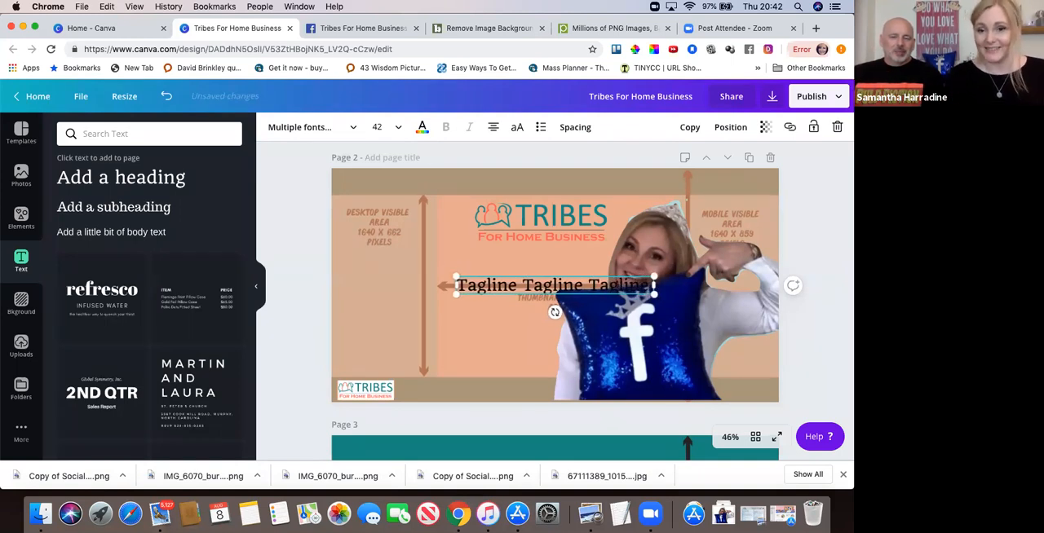
click(588, 288)
key(Return)
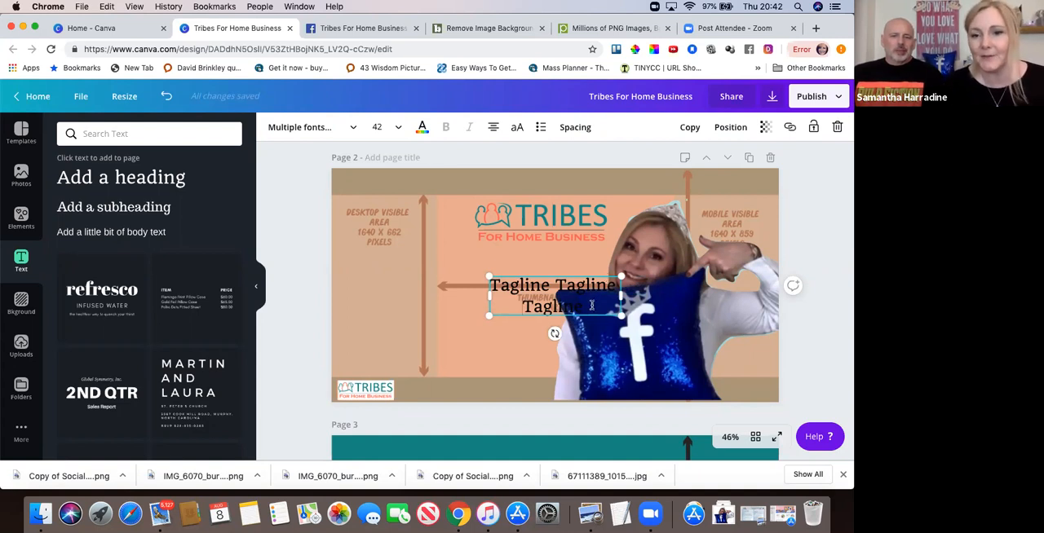
Try the whole tagline text at font size 56 and at 64.
drag(593, 306, 488, 285)
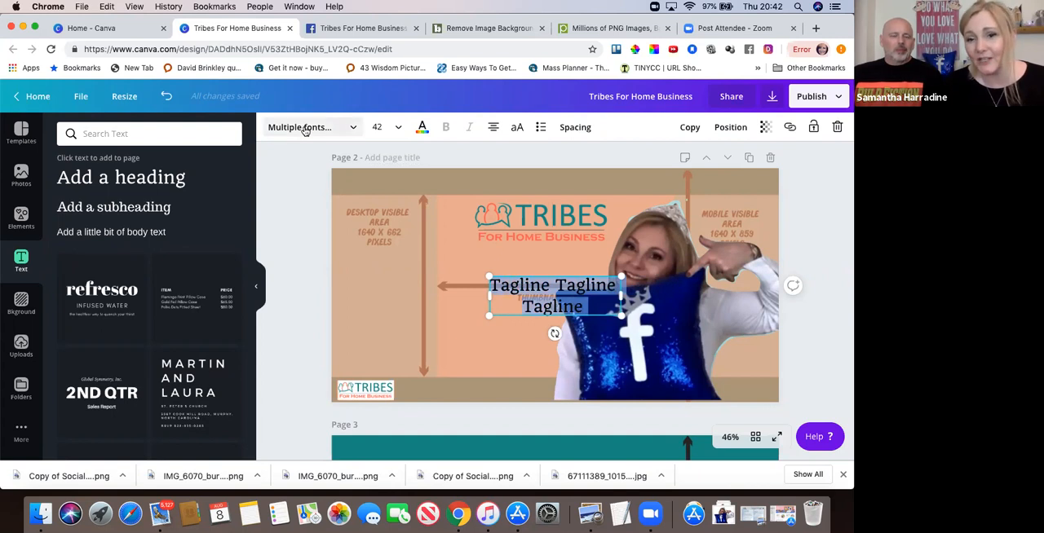
click(399, 130)
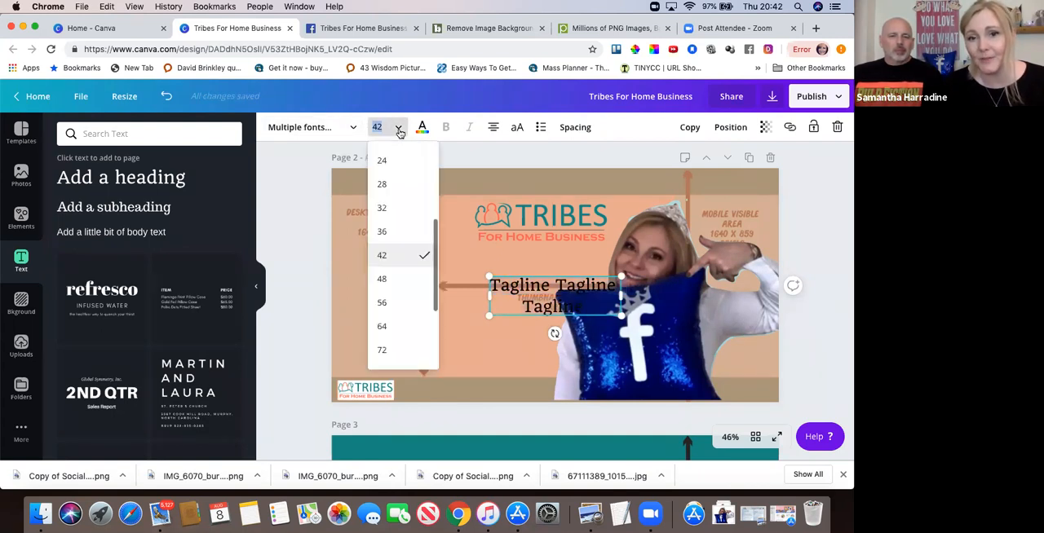
click(382, 303)
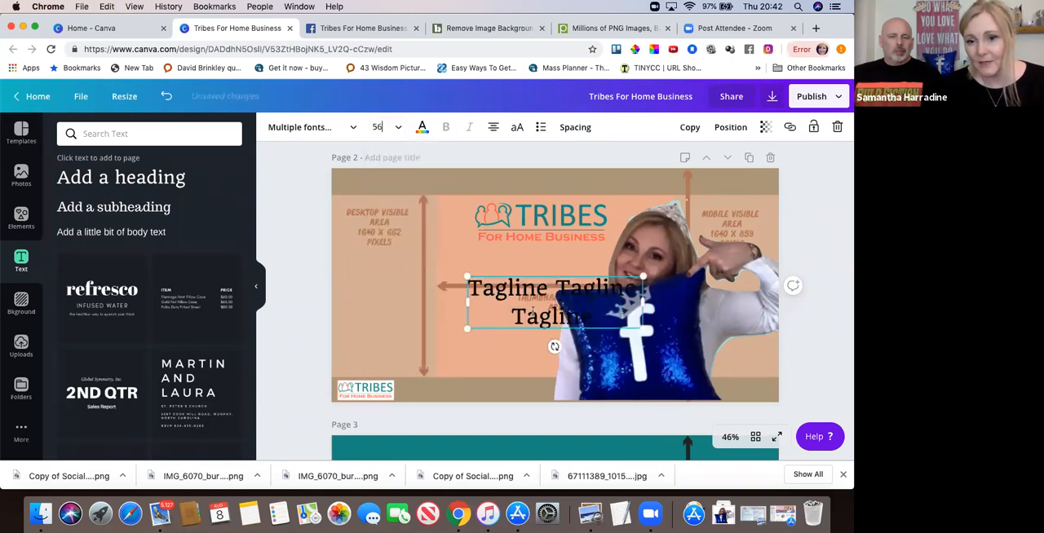
click(396, 128)
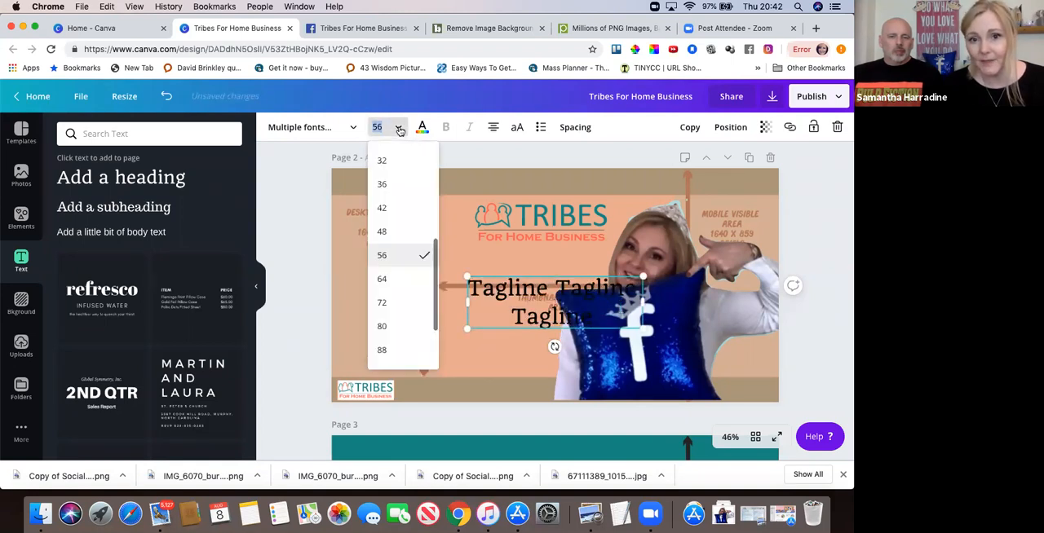
click(385, 280)
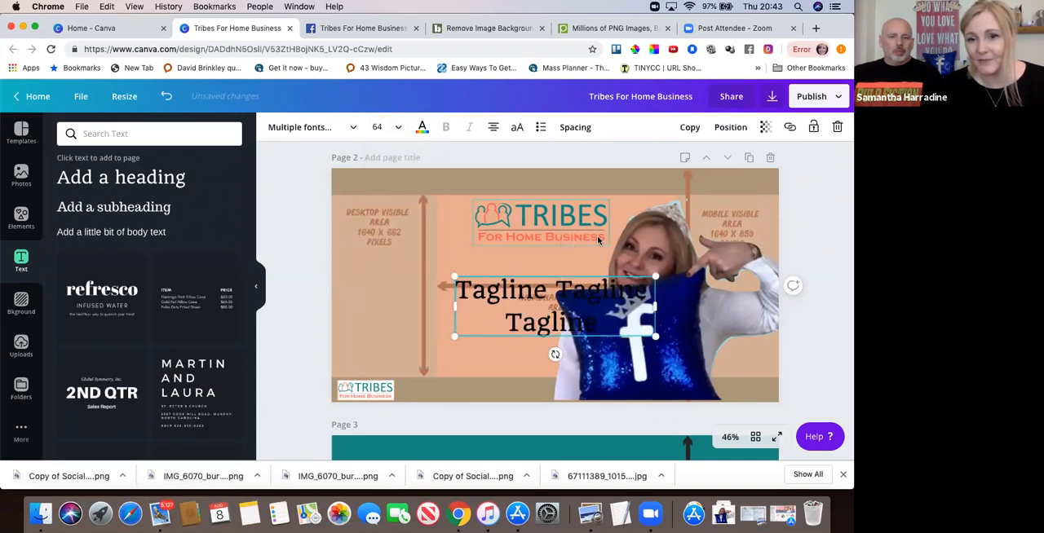
Move the tagline beneath the Tribes logo, clear of the face, and put each word on its own line.
click(291, 217)
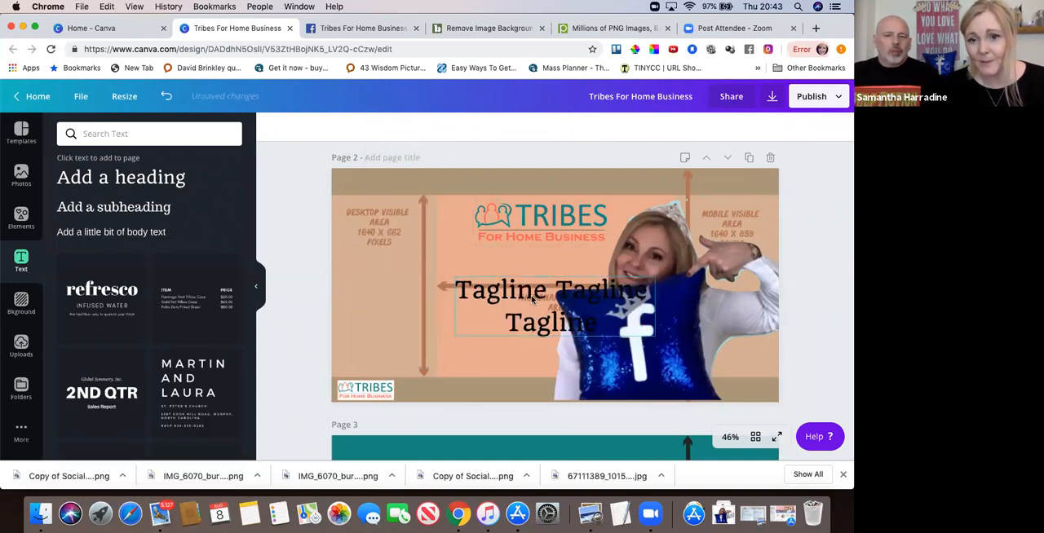
drag(532, 300, 484, 267)
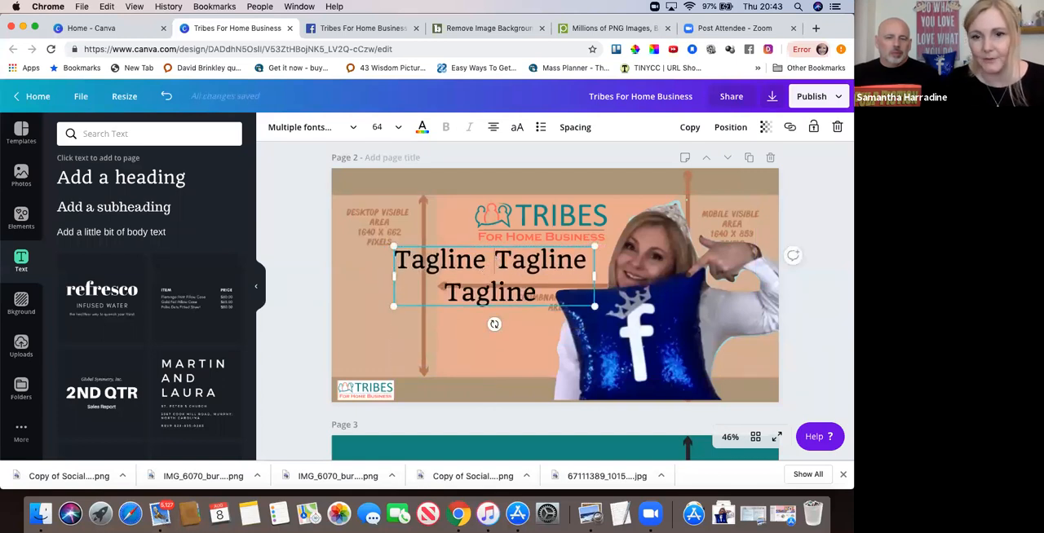
key(Return)
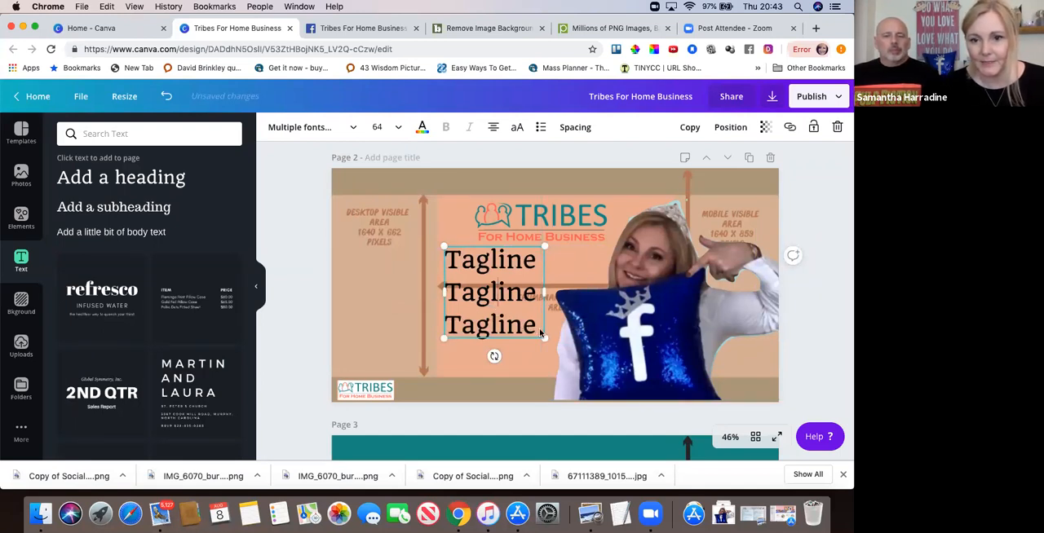
Set all three tagline lines to font size 80 and shift the text slightly right into the thumbnail preview area.
drag(537, 329, 440, 248)
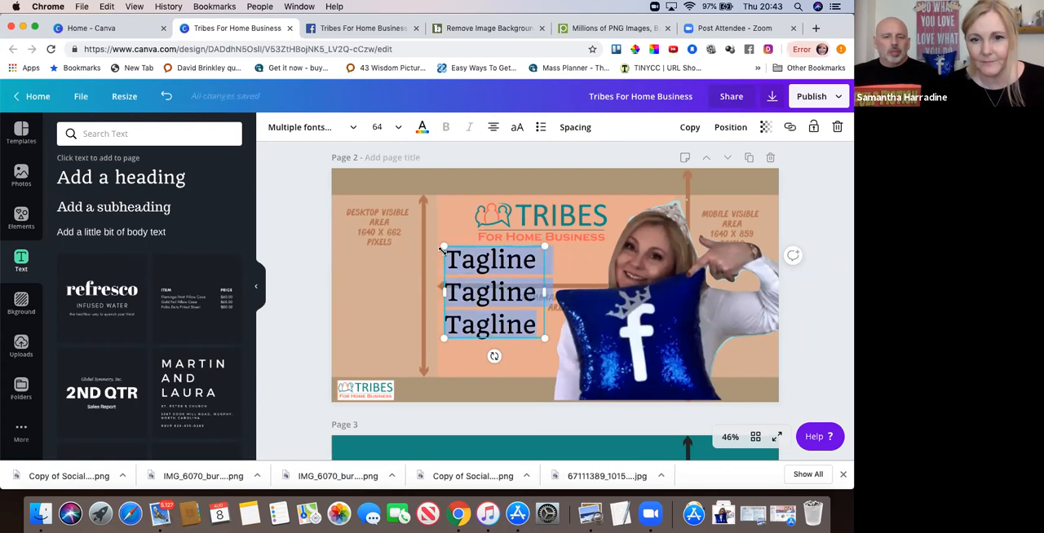
click(395, 129)
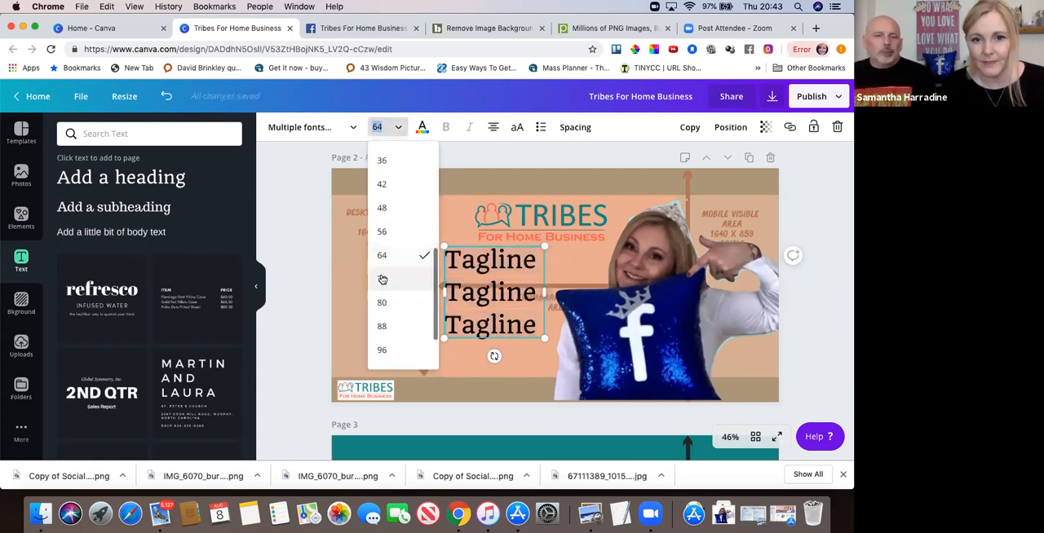
click(382, 303)
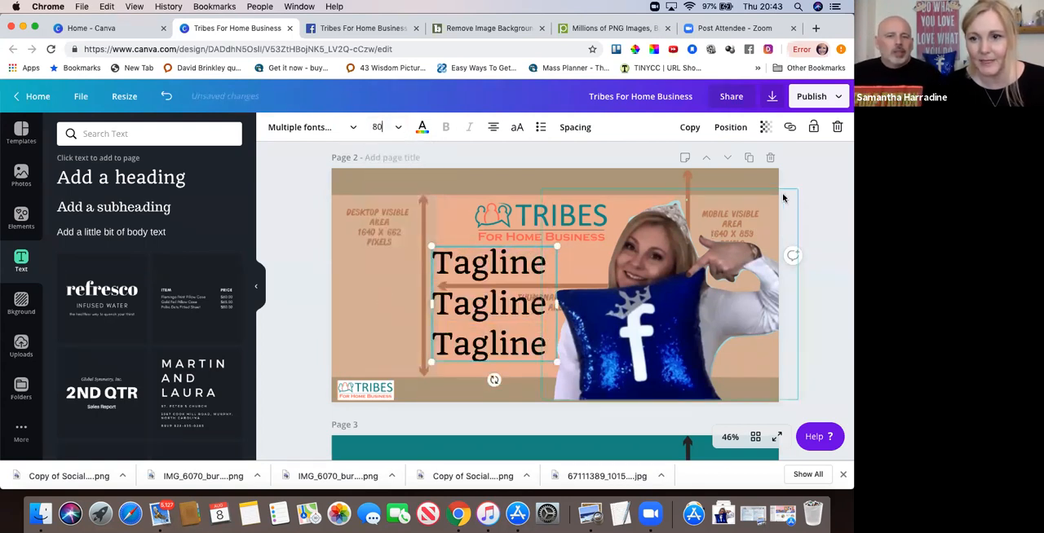
drag(518, 279, 525, 279)
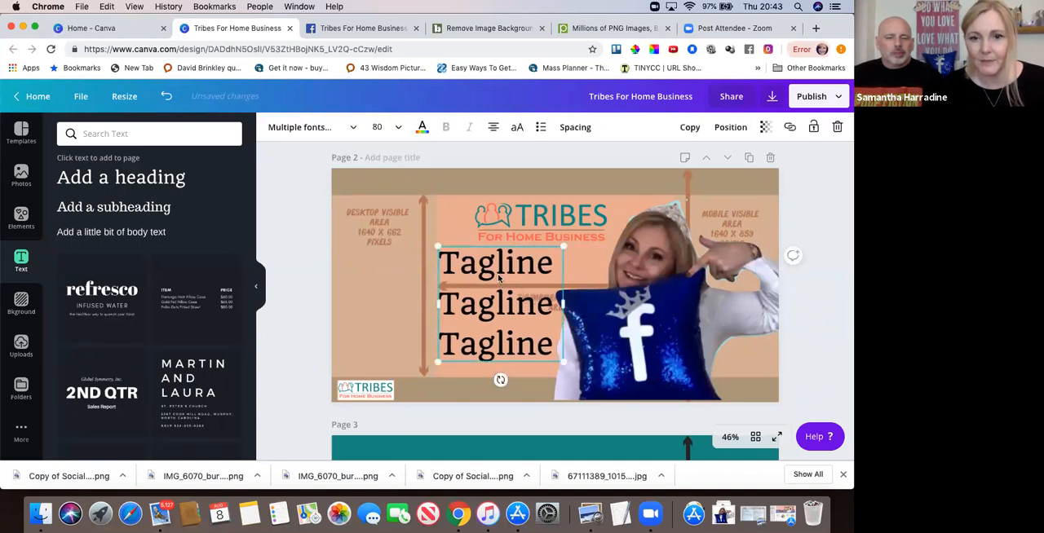
Add the uploaded pink blossom branch image to page 2 and move it to the cover's left edge.
click(370, 241)
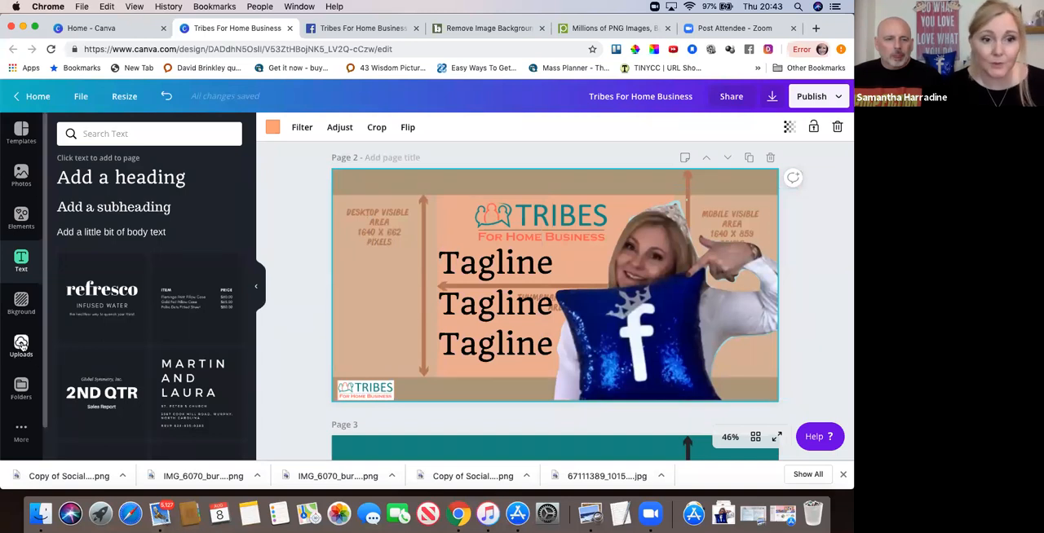
click(22, 345)
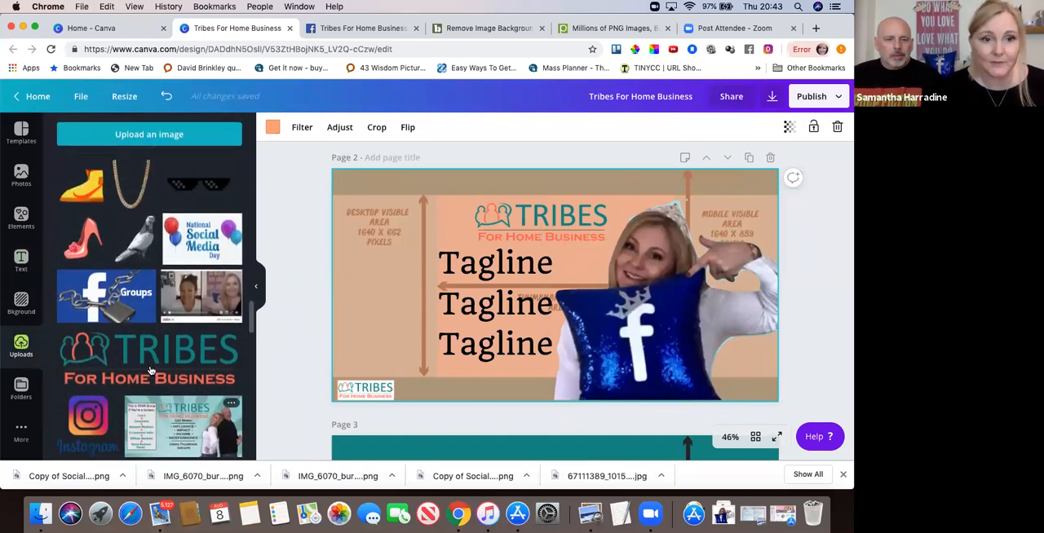
scroll(150, 371, up, 3)
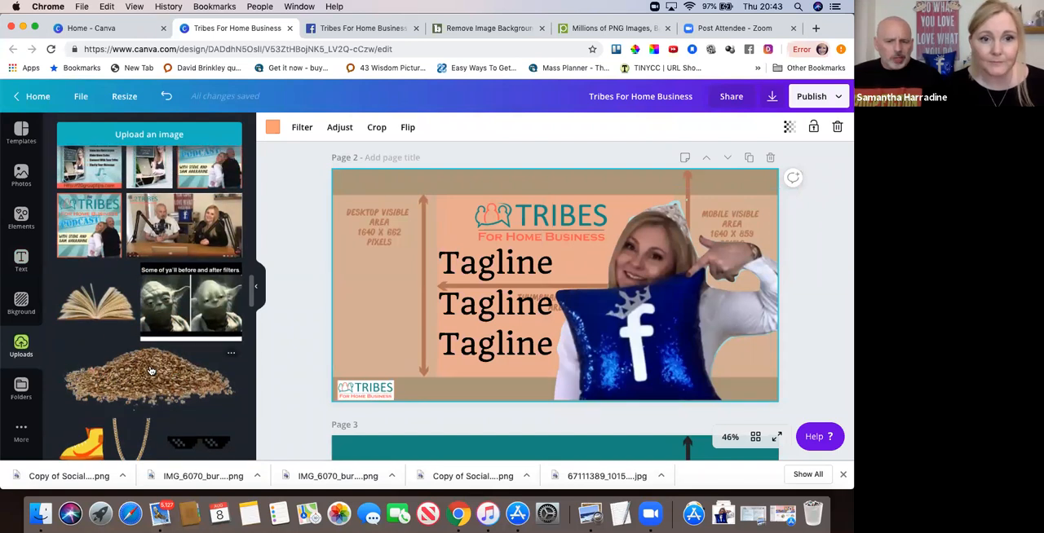
scroll(150, 370, down, 5)
scroll(150, 370, down, 4)
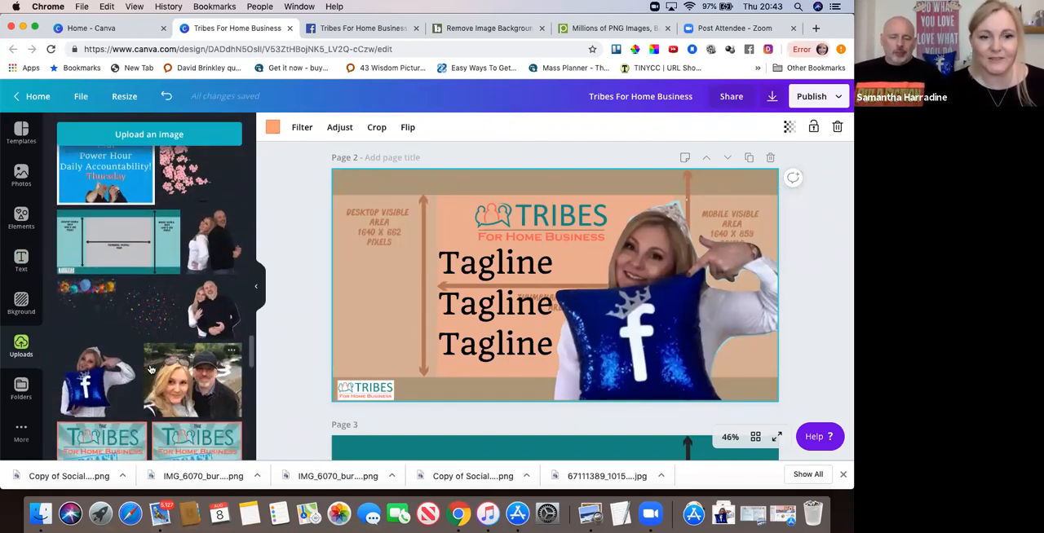
scroll(150, 370, down, 4)
scroll(150, 371, down, 8)
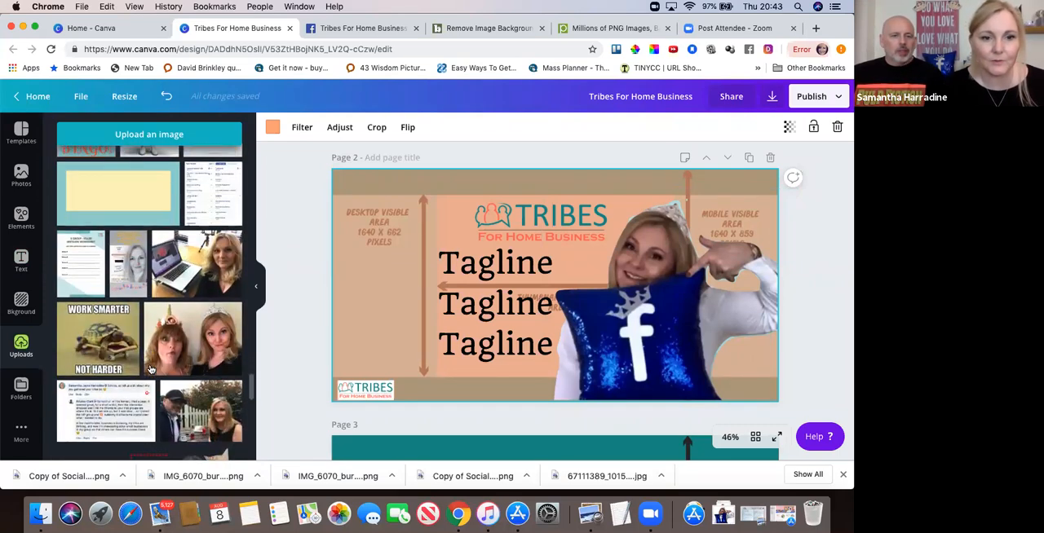
scroll(155, 374, up, 10)
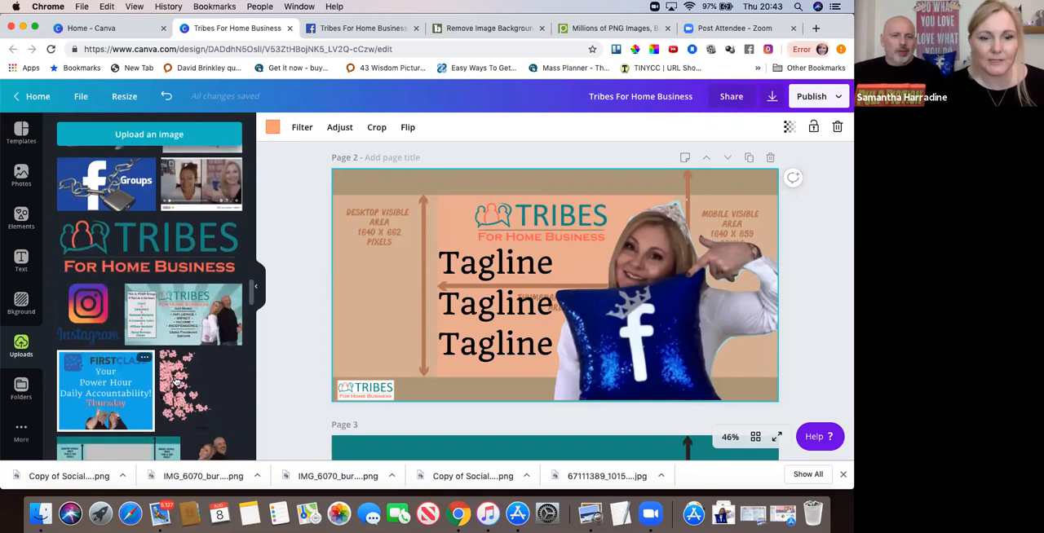
click(174, 381)
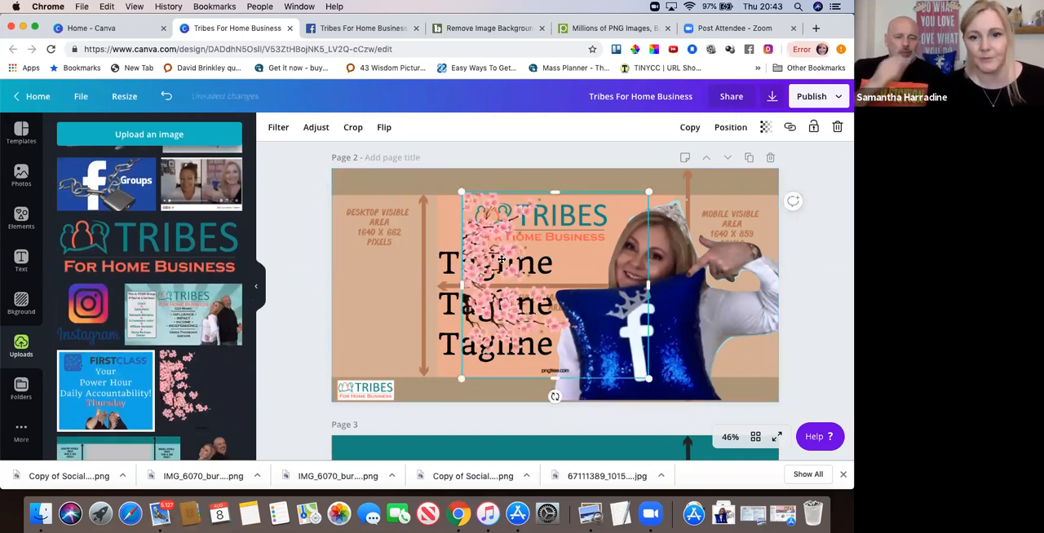
drag(502, 260, 367, 262)
click(296, 325)
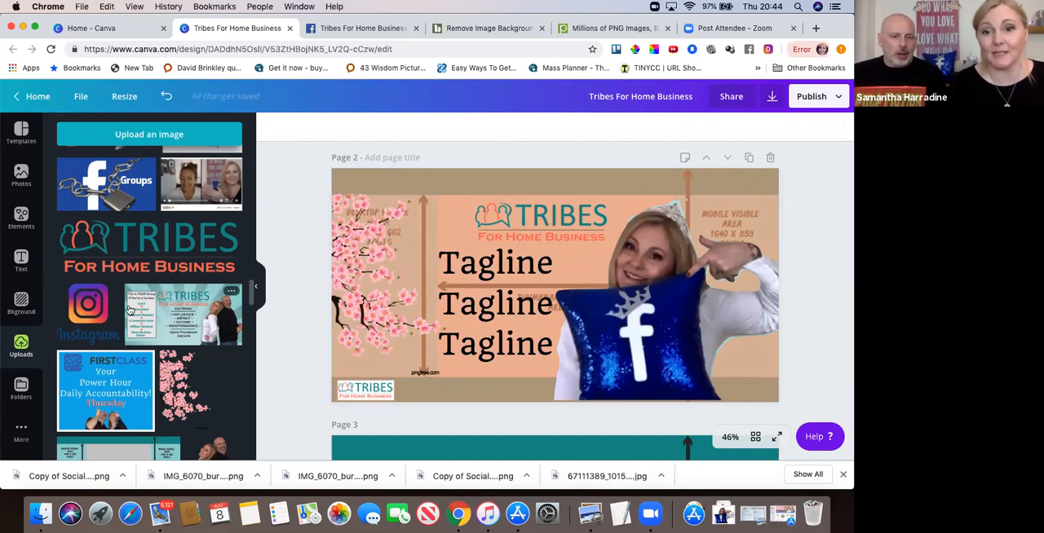
Browse the uploaded images for another transparent graphic that could fill the cover's left side.
scroll(128, 310, up, 4)
scroll(129, 310, up, 8)
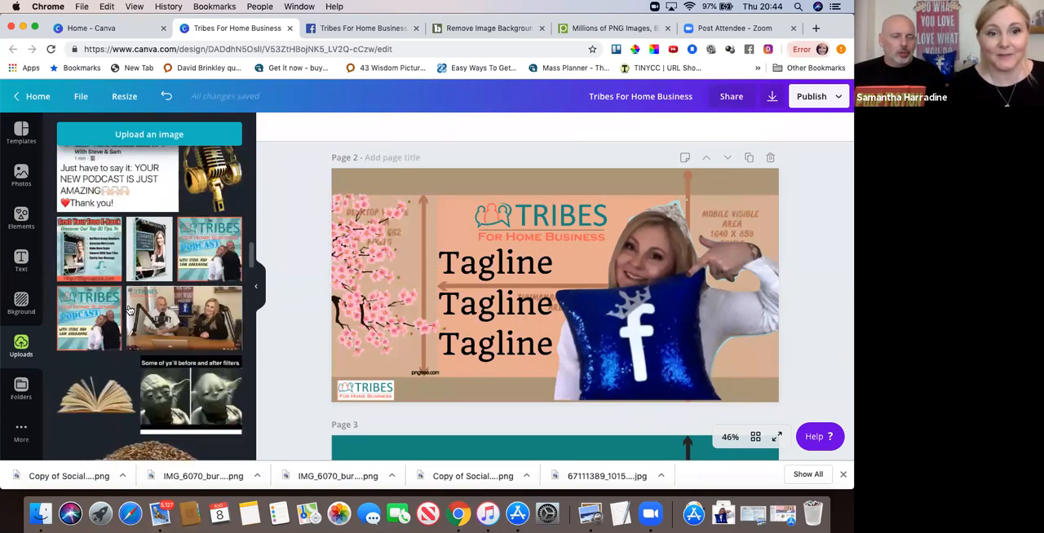
scroll(129, 310, down, 13)
scroll(128, 310, down, 20)
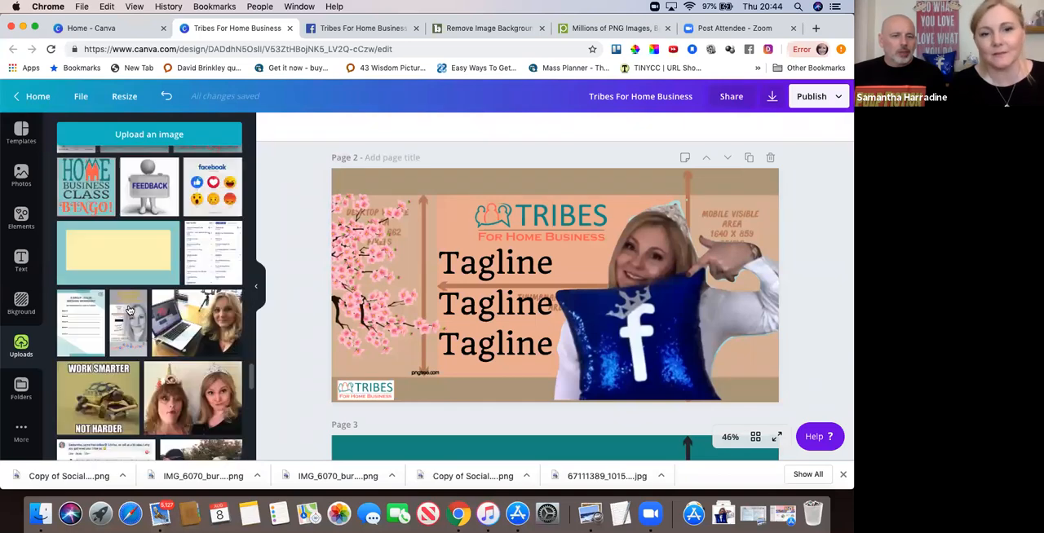
scroll(132, 297, down, 3)
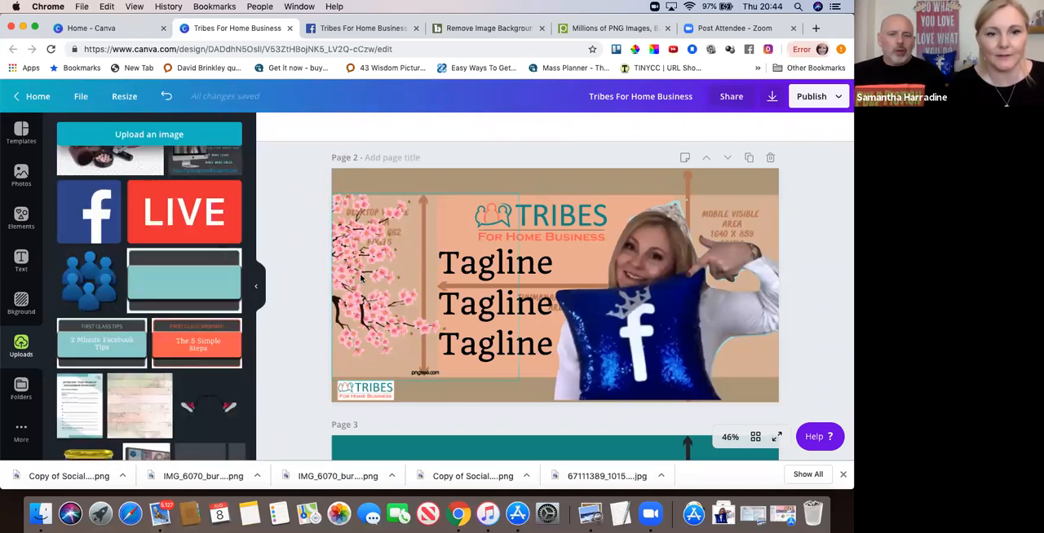
scroll(184, 305, down, 10)
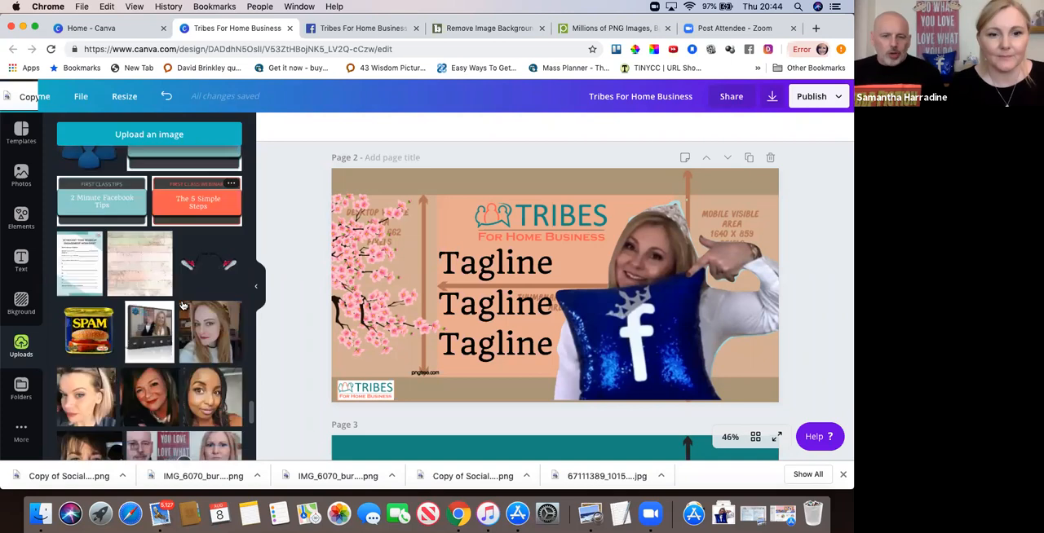
scroll(157, 332, down, 5)
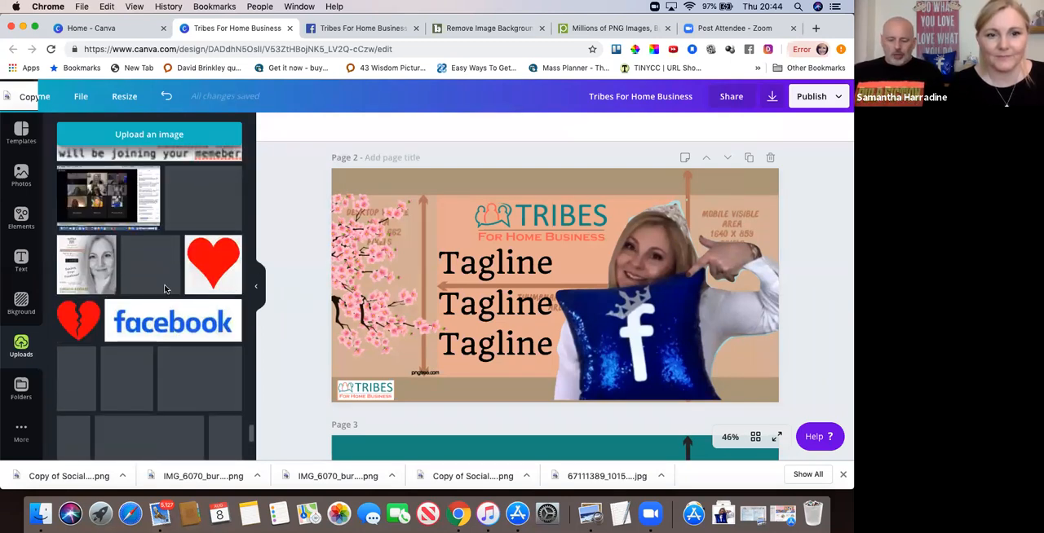
scroll(165, 289, up, 3)
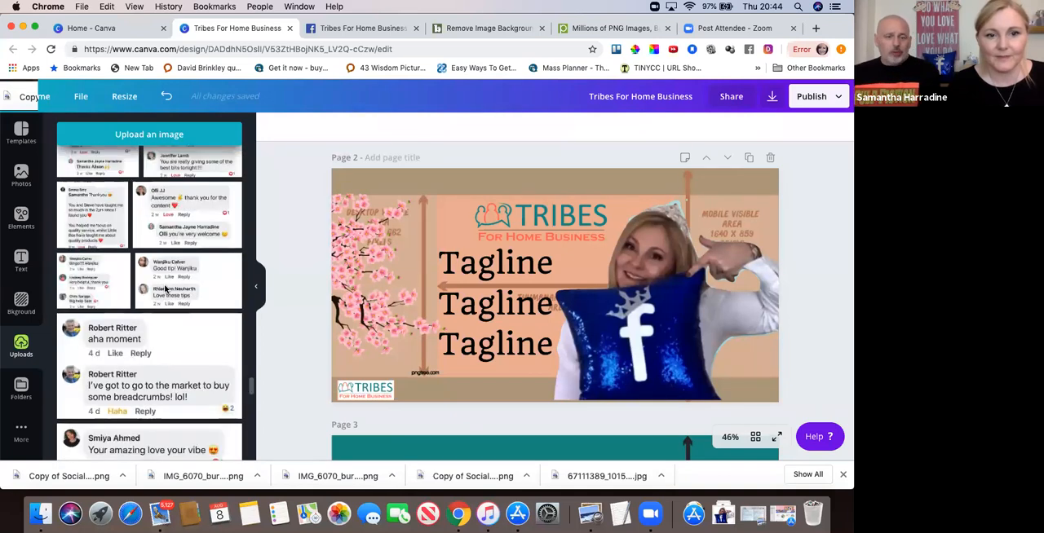
scroll(166, 289, up, 5)
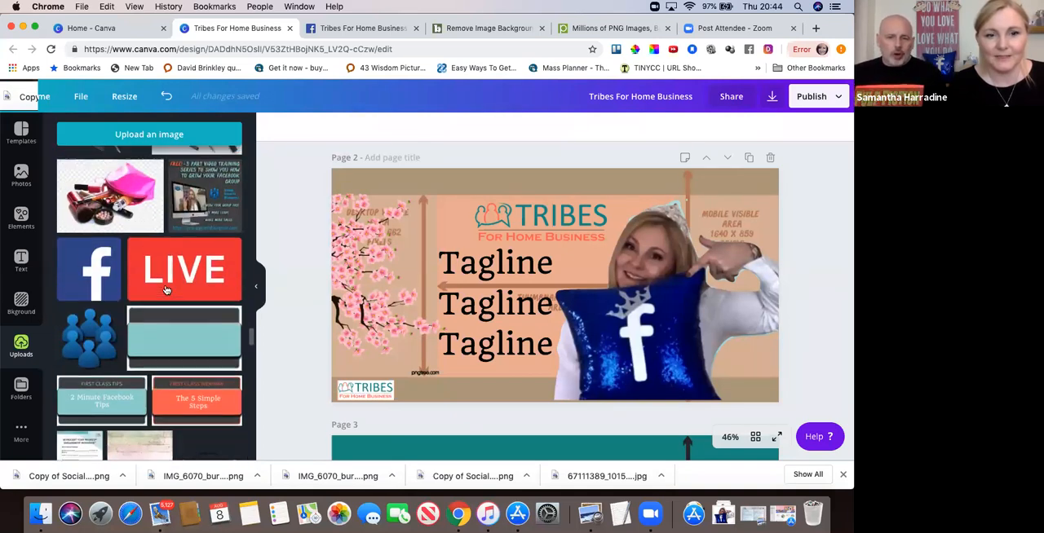
Replace the blossom branch with the uploaded pigeon image, scaled down and placed on the cover's left side beside the tagline.
click(347, 244)
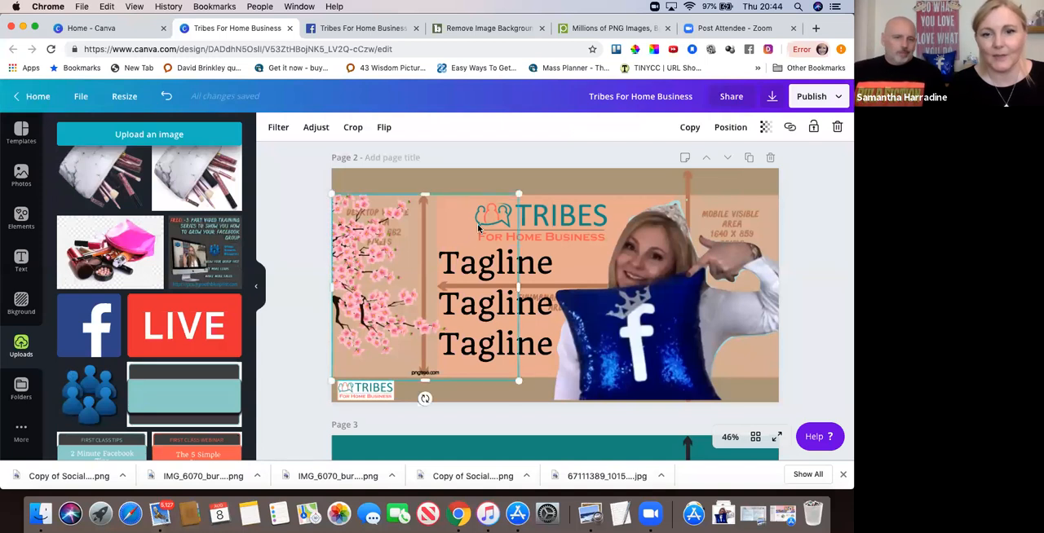
click(838, 129)
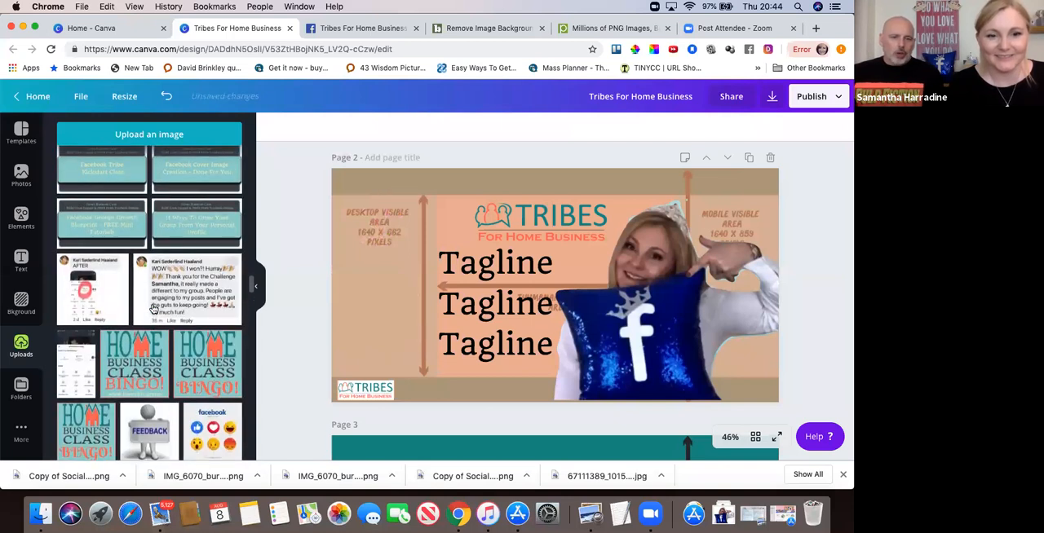
scroll(151, 308, up, 5)
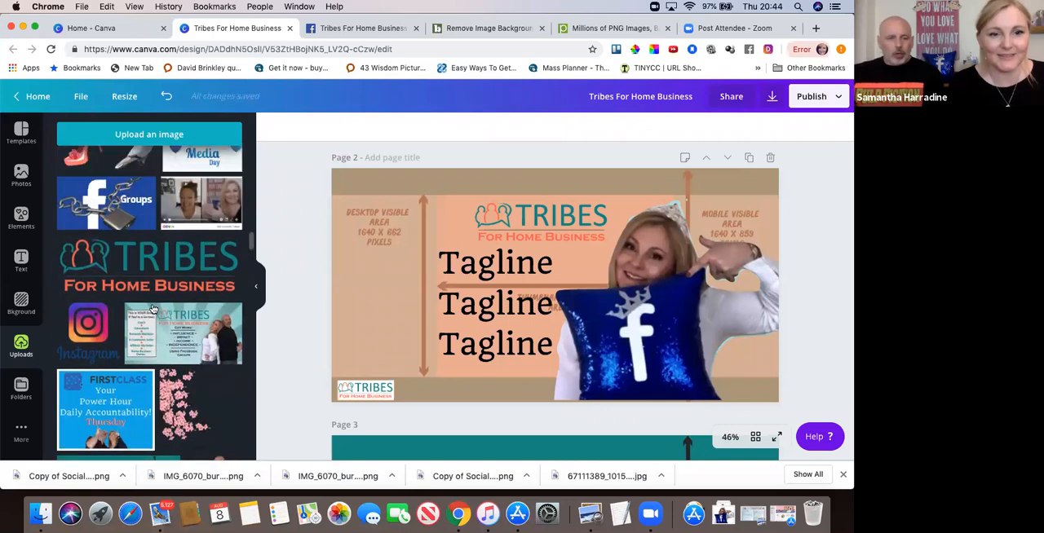
scroll(152, 308, up, 10)
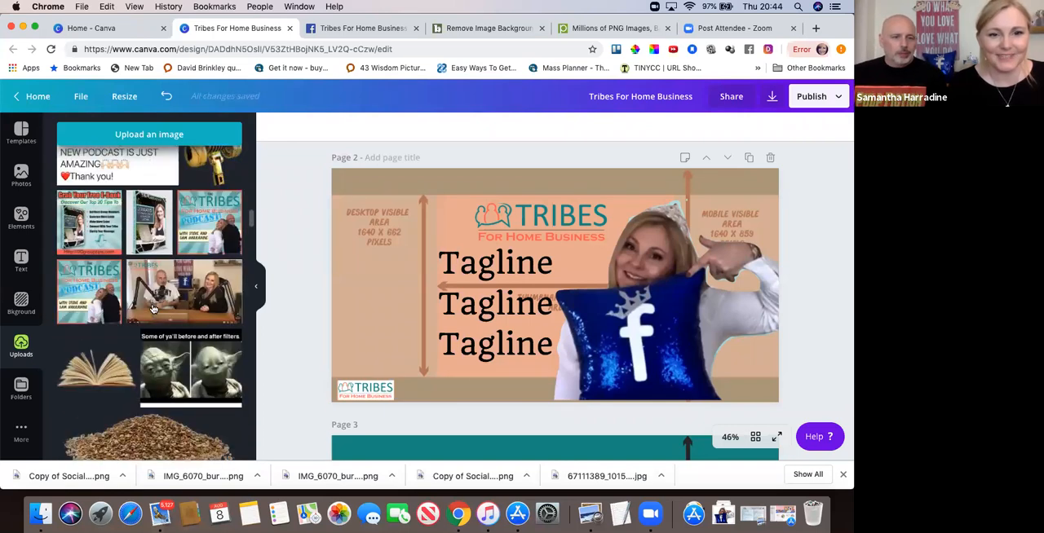
scroll(152, 308, down, 10)
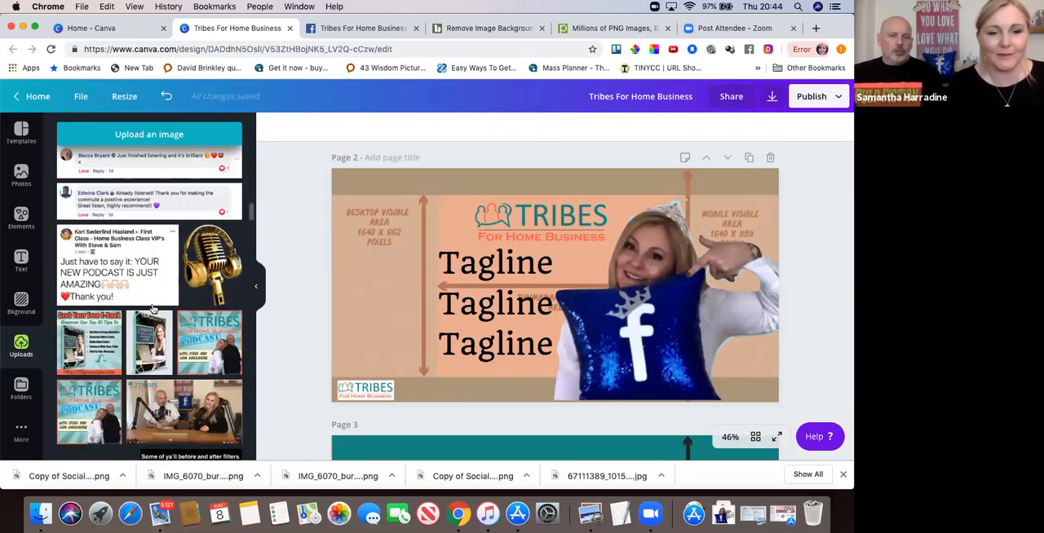
scroll(151, 308, down, 1)
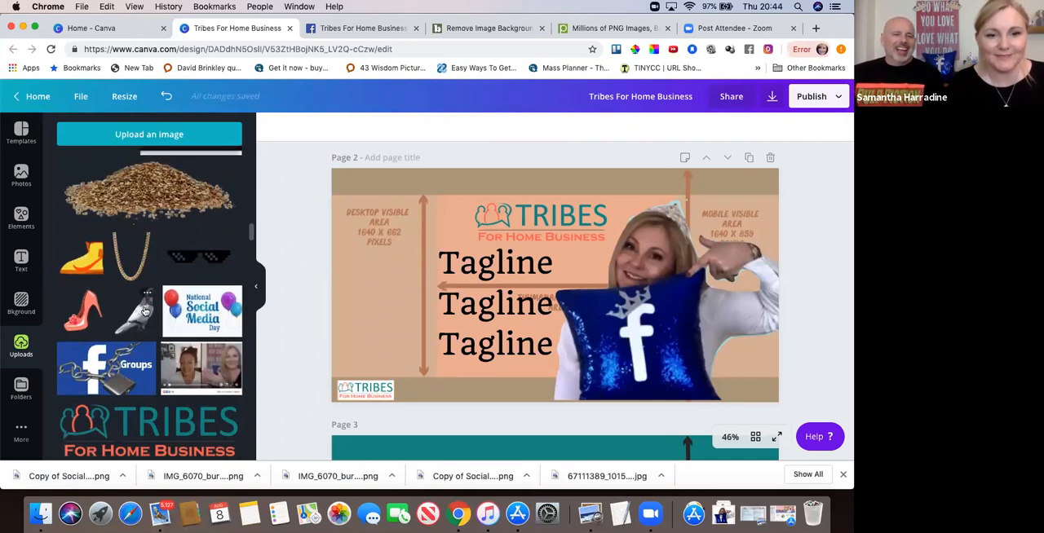
click(144, 310)
drag(634, 193, 588, 246)
drag(570, 306, 403, 289)
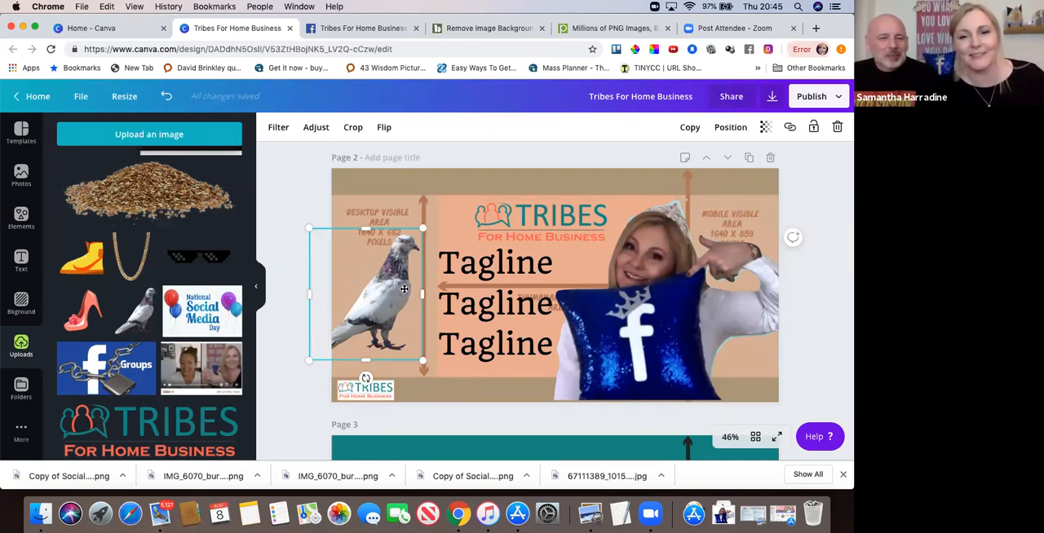
Switch to the Pngtree website and search its graphic designs for "facebook logo".
click(599, 29)
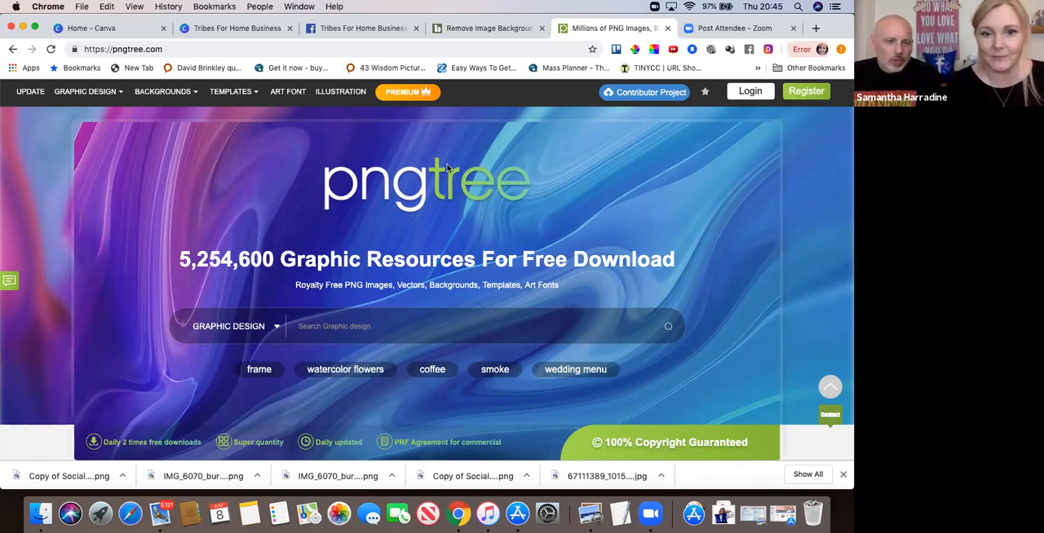
click(299, 327)
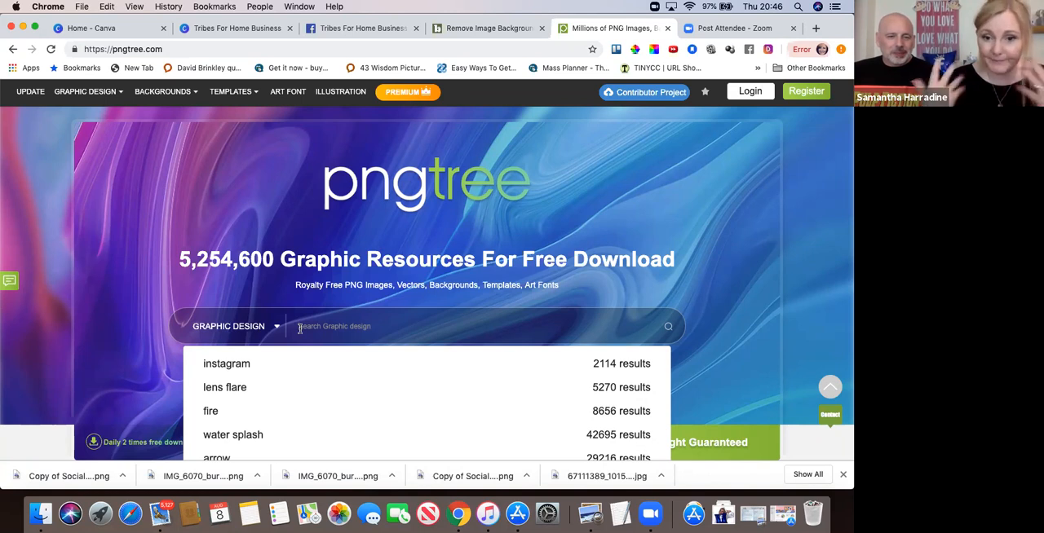
text(Facebook)
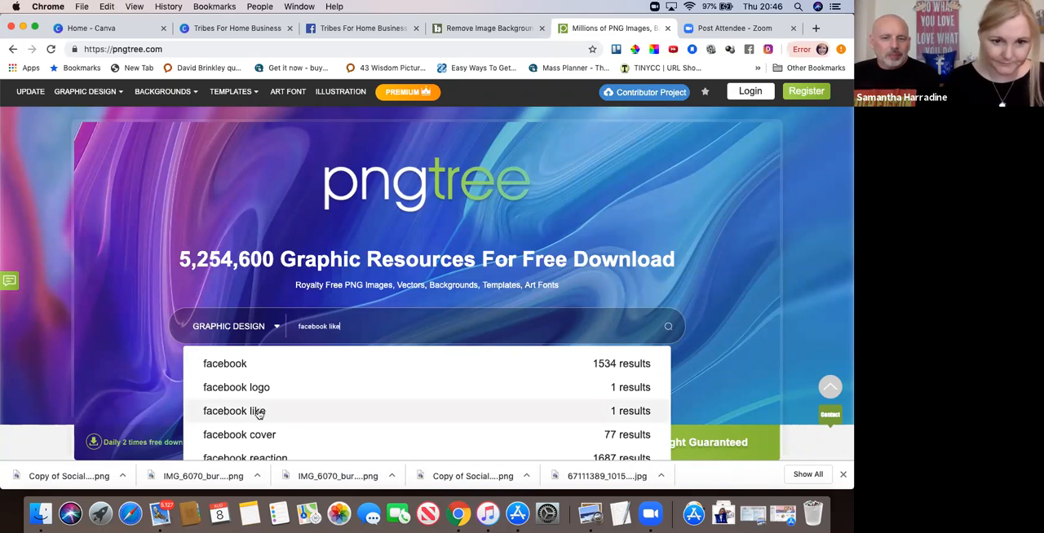
click(240, 395)
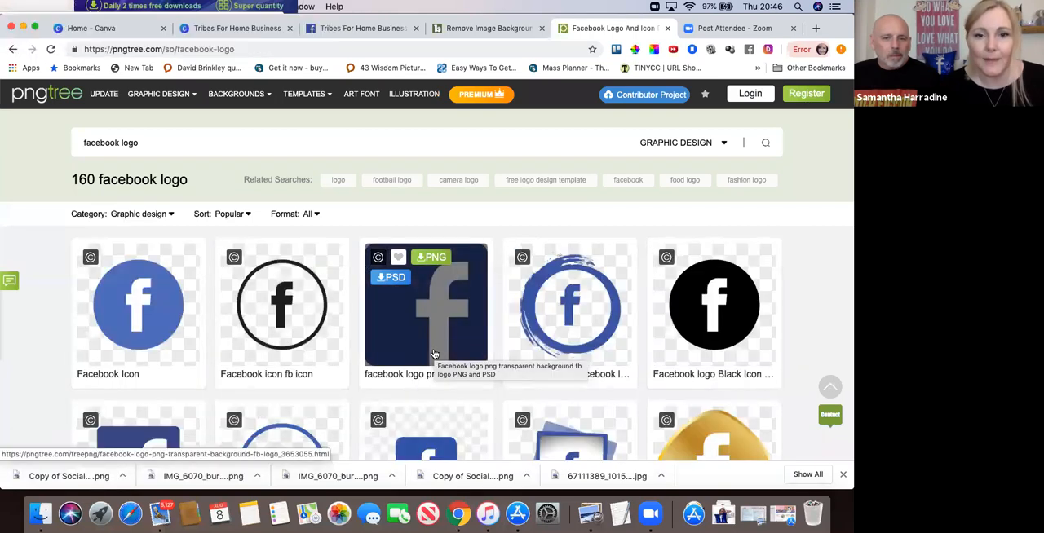
Look through the Facebook logo results and open the page of the blue brush-ring Facebook icon.
scroll(434, 355, down, 2)
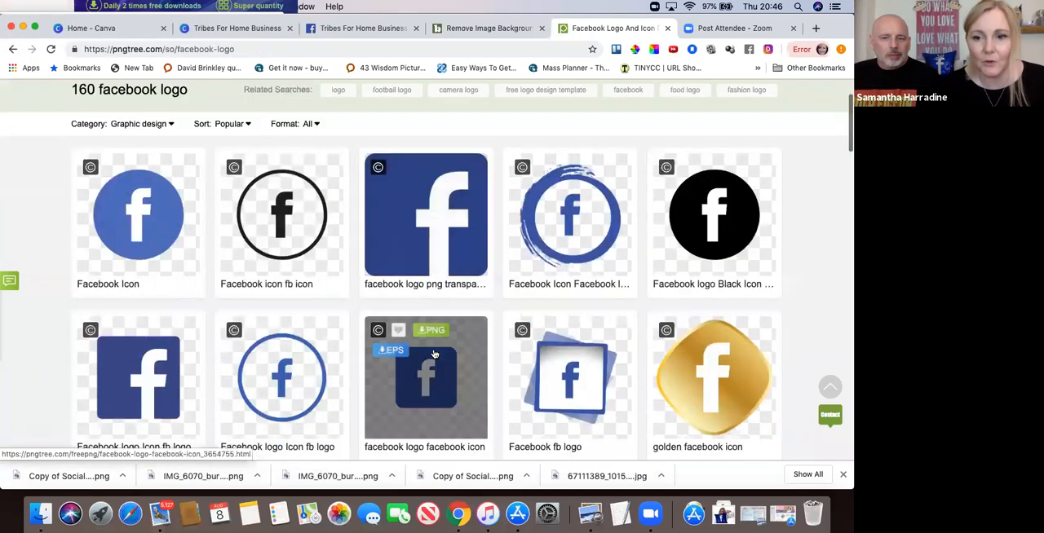
scroll(435, 355, down, 3)
scroll(435, 355, down, 8)
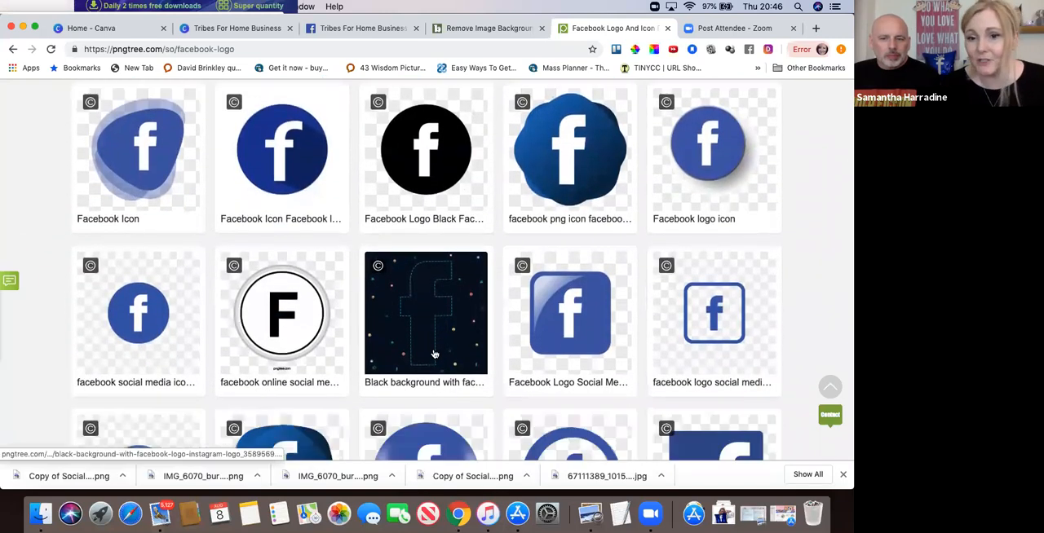
scroll(435, 355, down, 5)
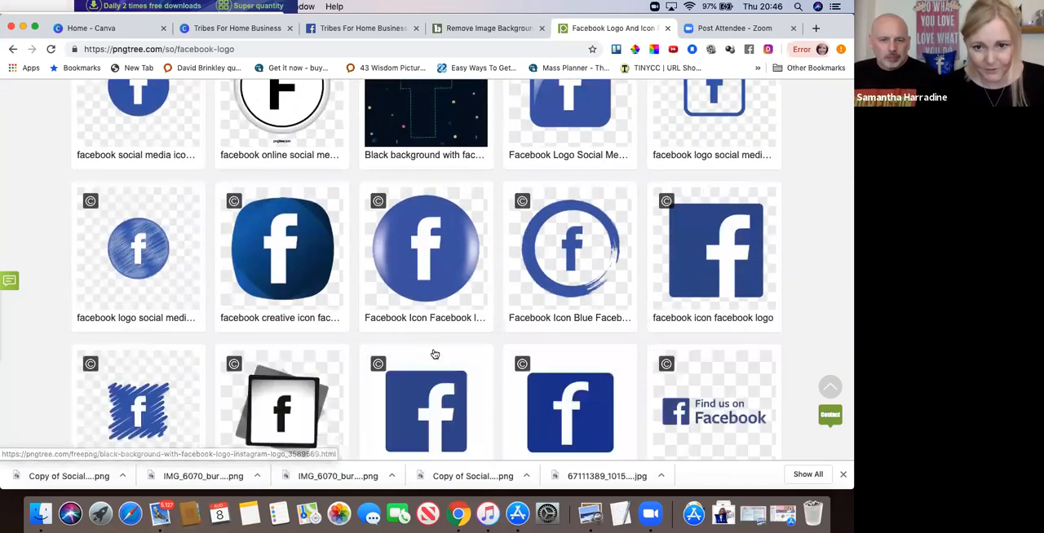
scroll(435, 354, down, 5)
scroll(435, 355, down, 5)
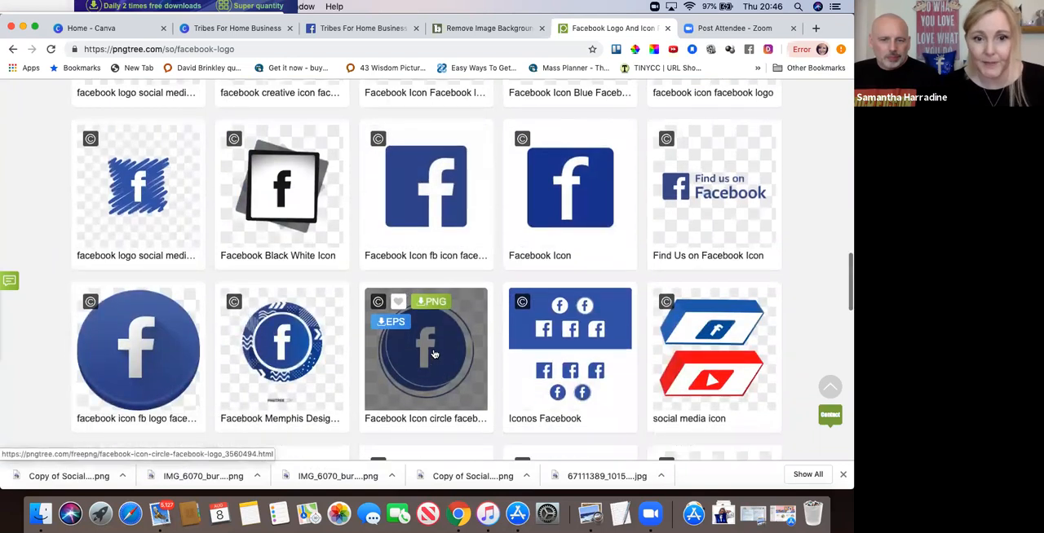
mouse_move(434, 354)
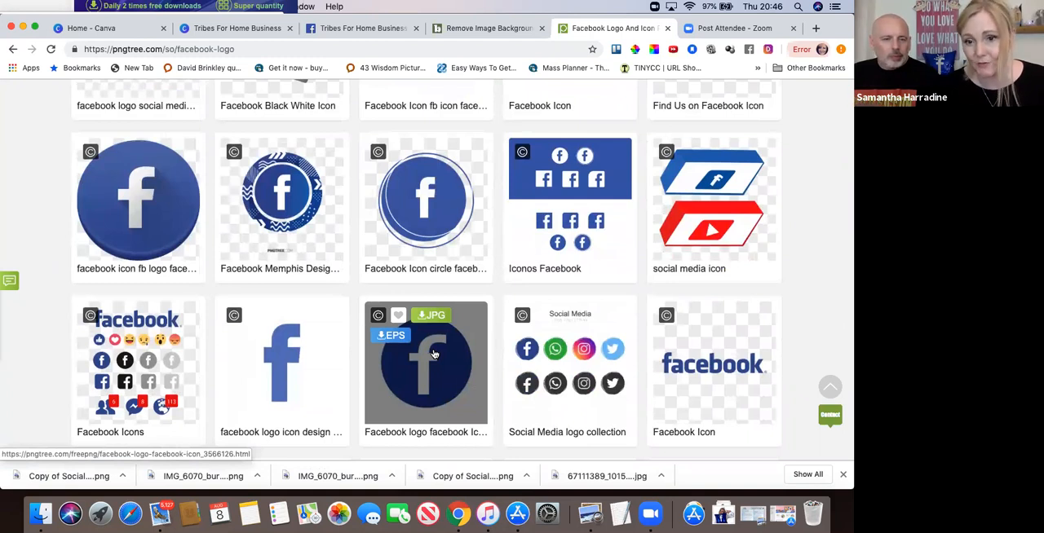
scroll(434, 353, down, 5)
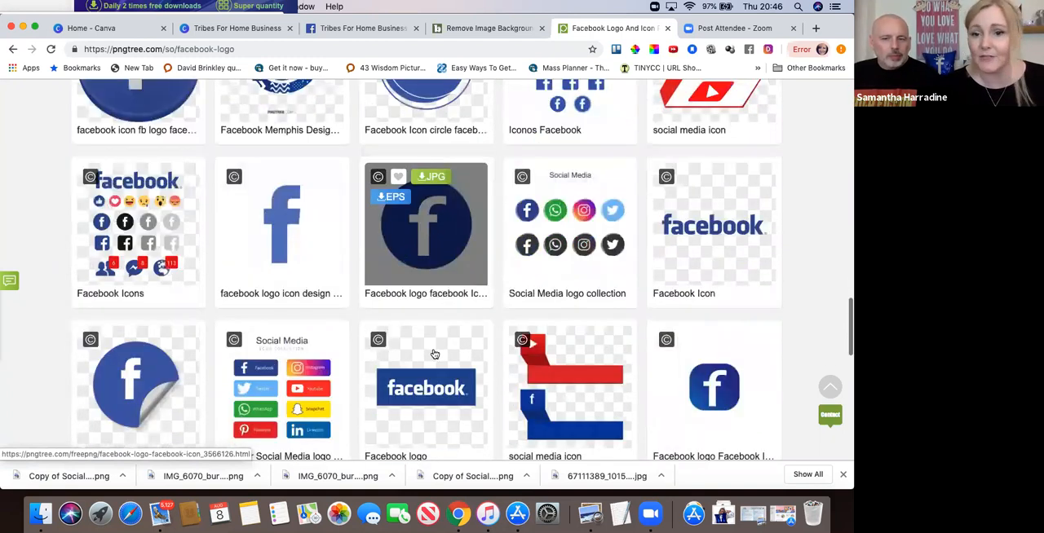
scroll(434, 353, up, 10)
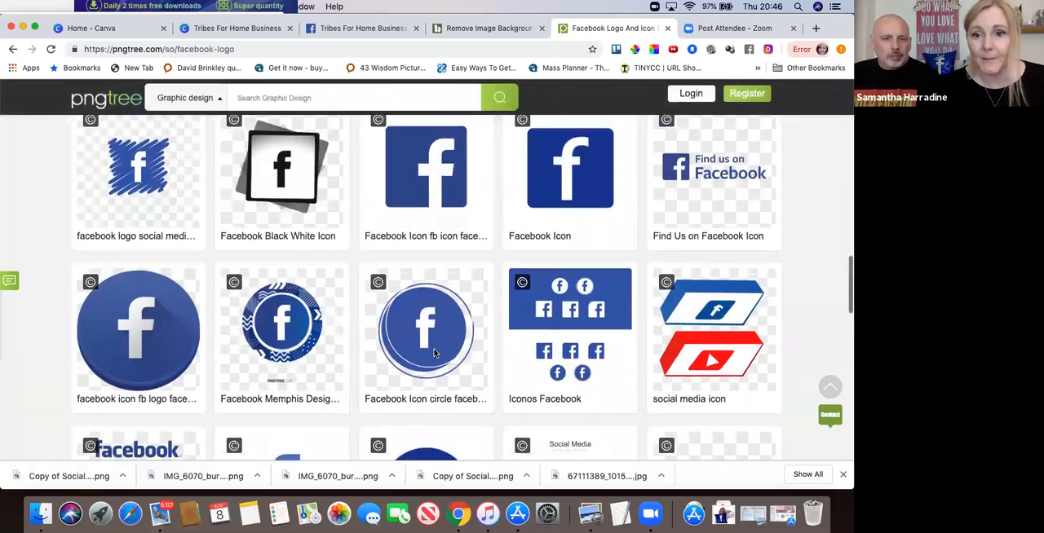
scroll(434, 353, up, 3)
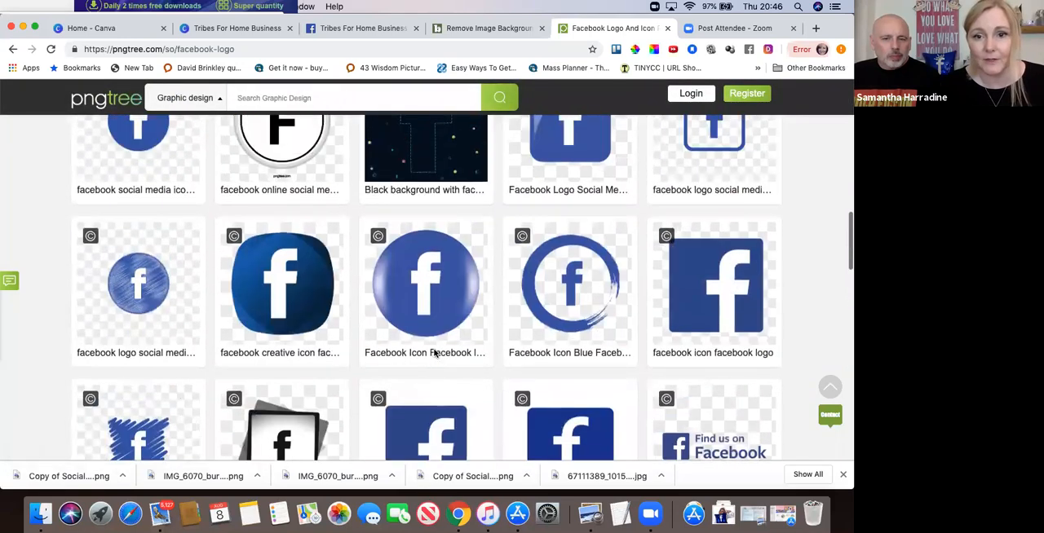
click(576, 292)
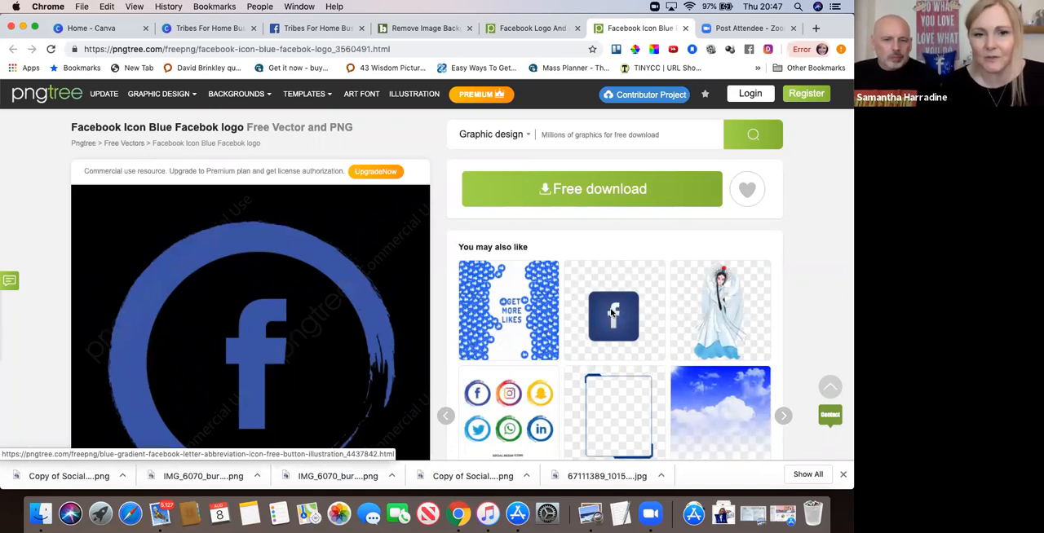
Open the blue gradient Facebook button icon's page, start its free download by signing in with Facebook, and dismiss the coupon offer.
click(612, 313)
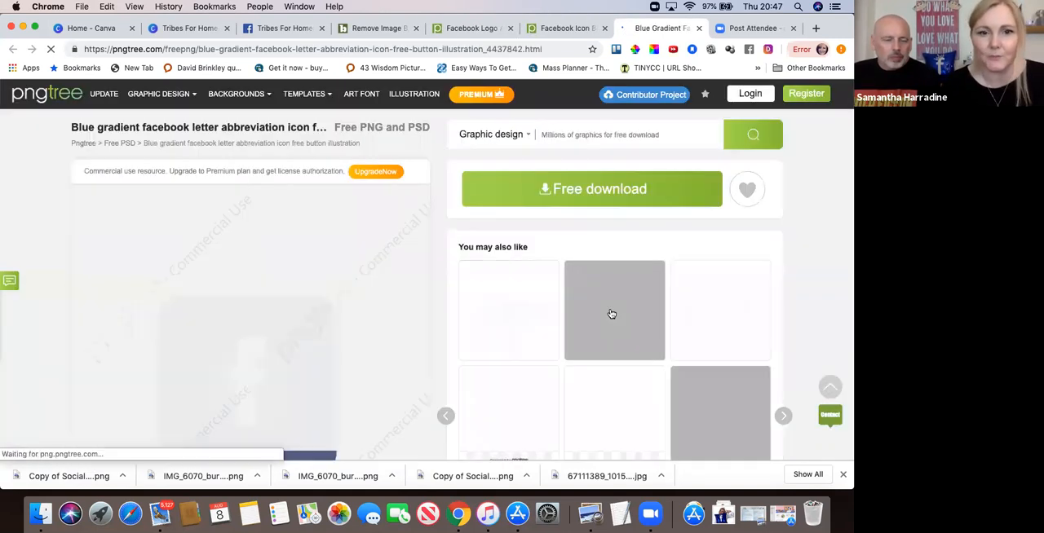
scroll(298, 390, down, 3)
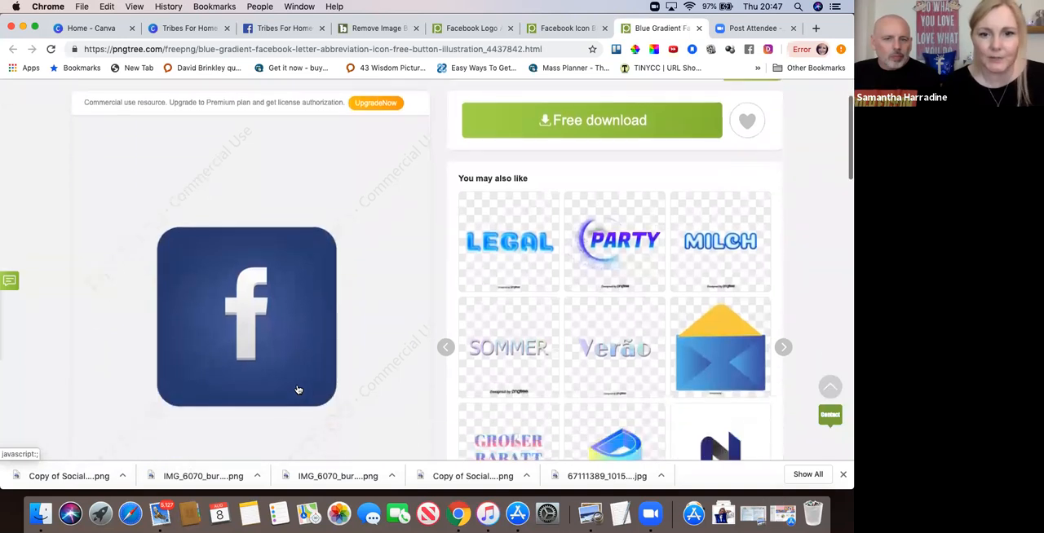
click(576, 144)
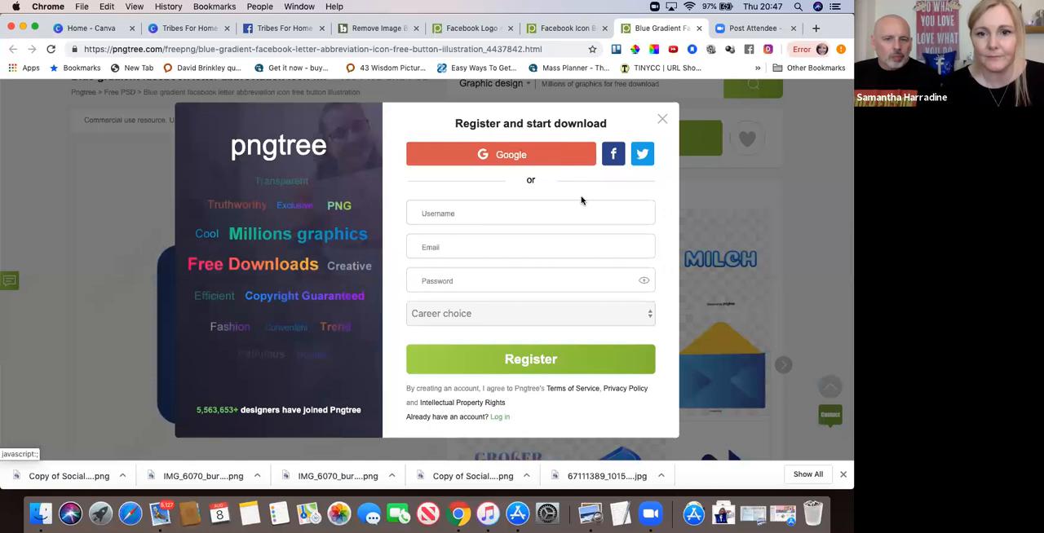
click(624, 157)
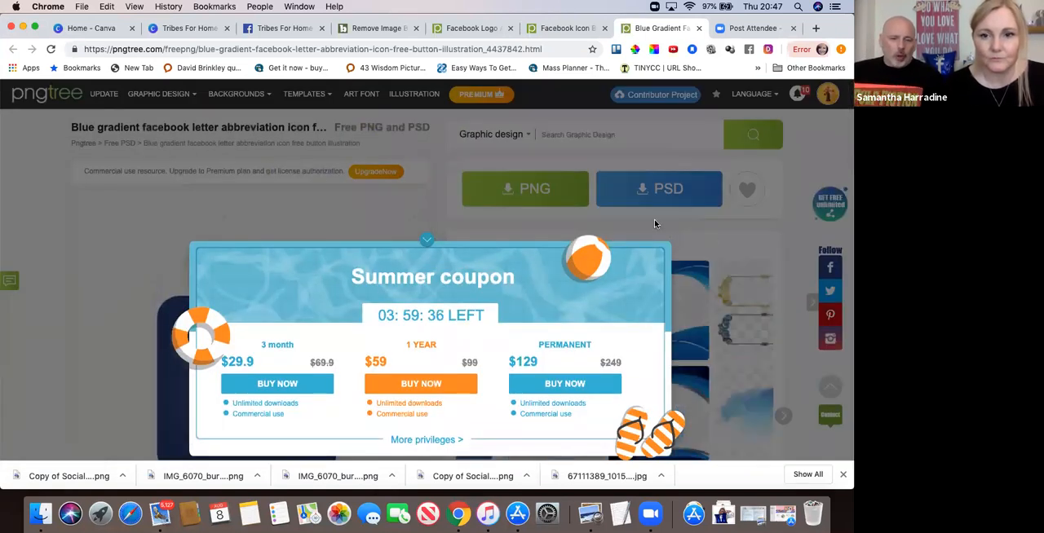
click(427, 241)
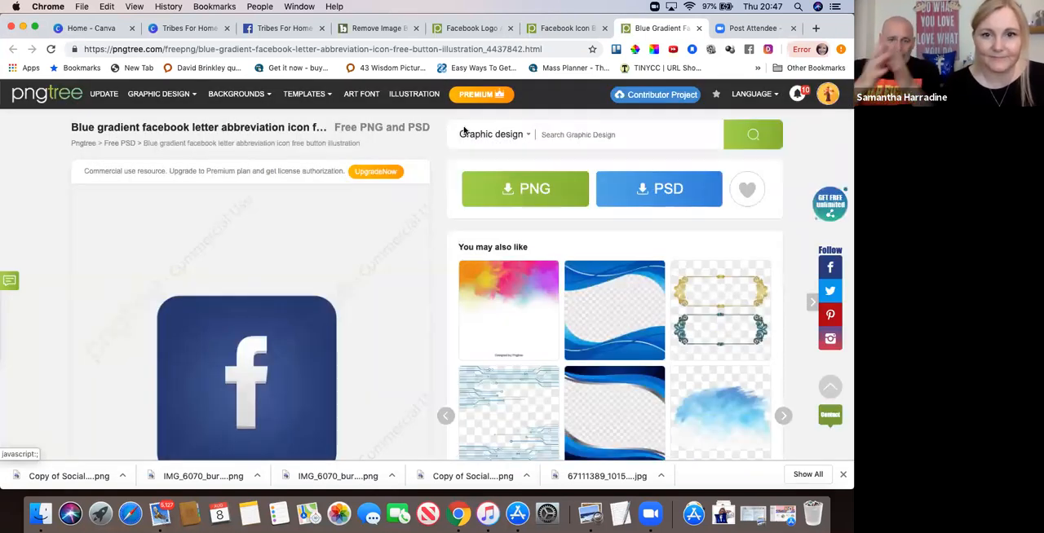
click(185, 29)
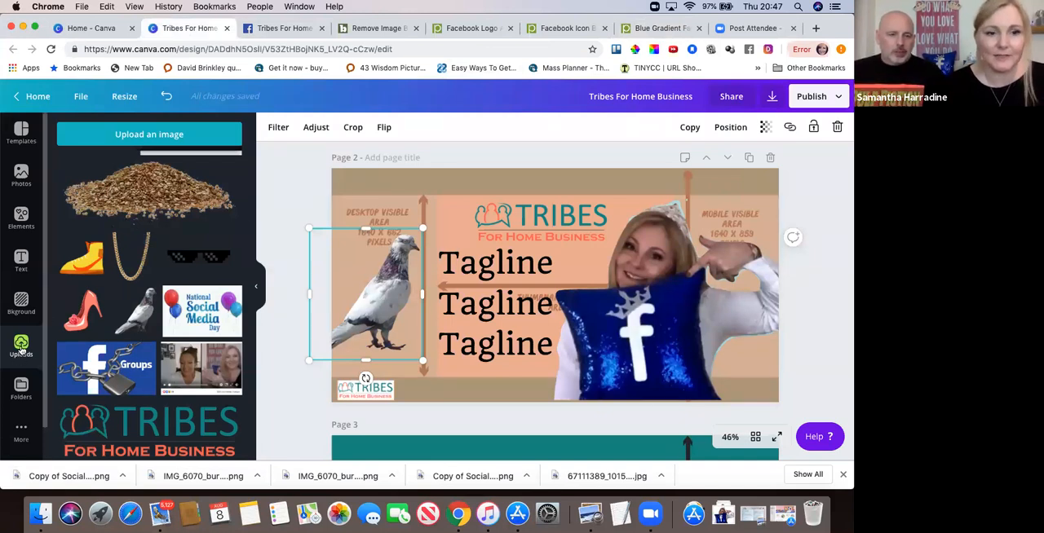
click(156, 139)
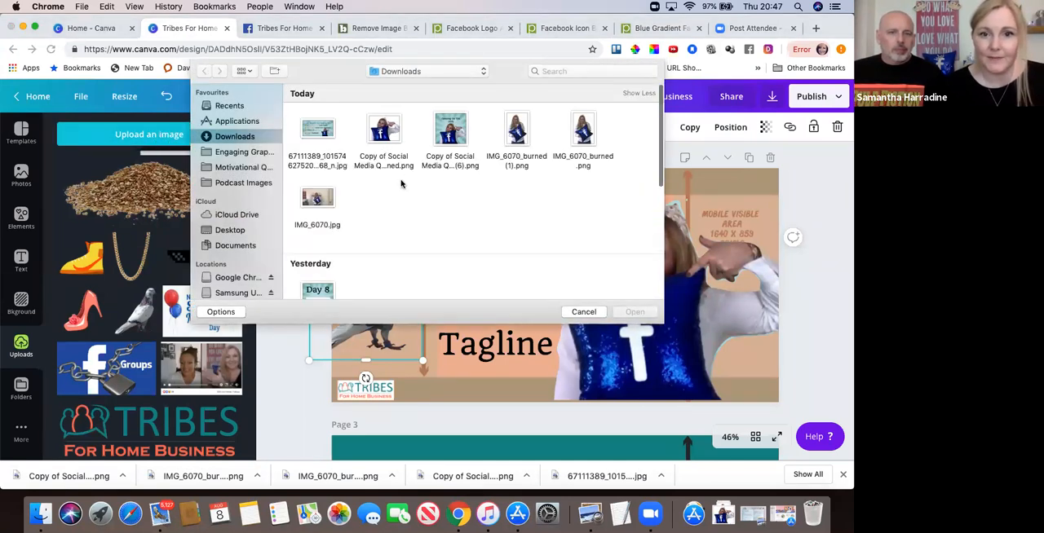
scroll(389, 217, down, 1)
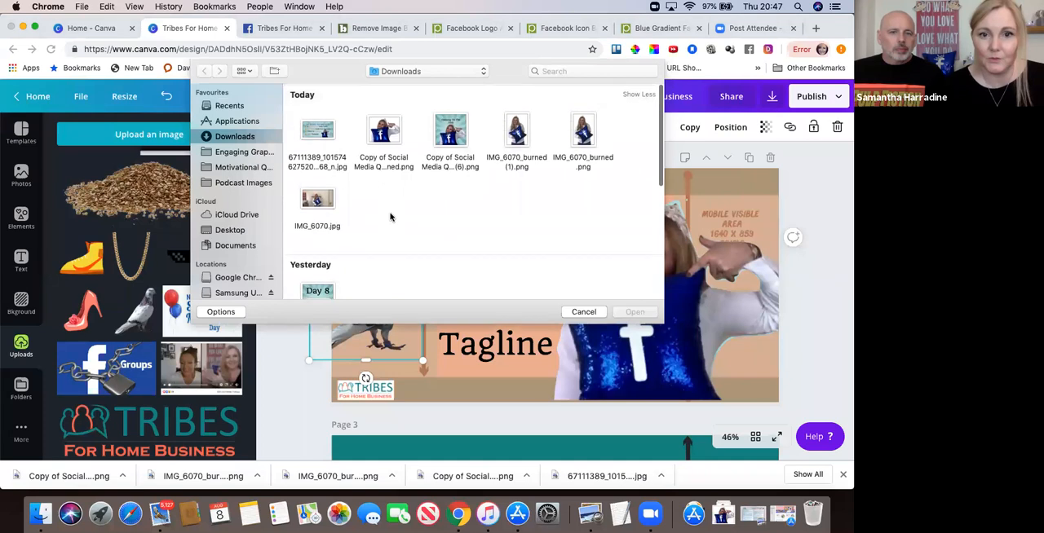
scroll(399, 221, down, 1)
click(584, 313)
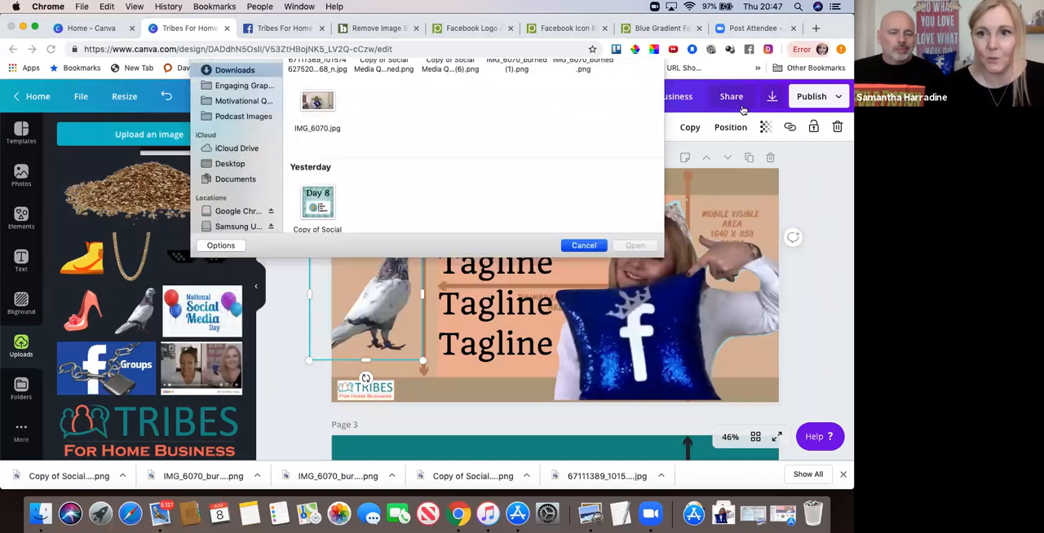
Return to Pngtree and download the blue gradient Facebook icon as a PNG with the free download option.
click(659, 27)
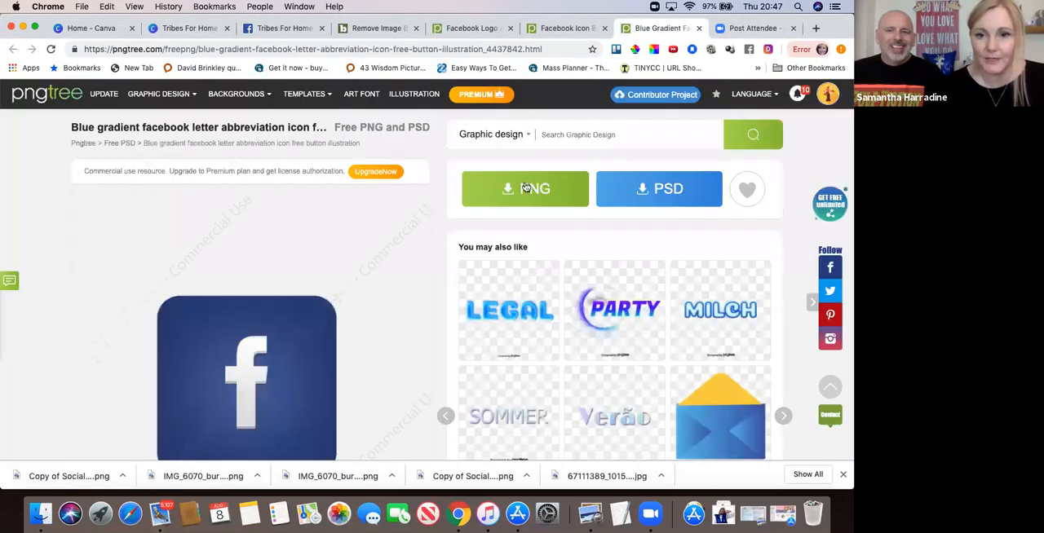
click(530, 186)
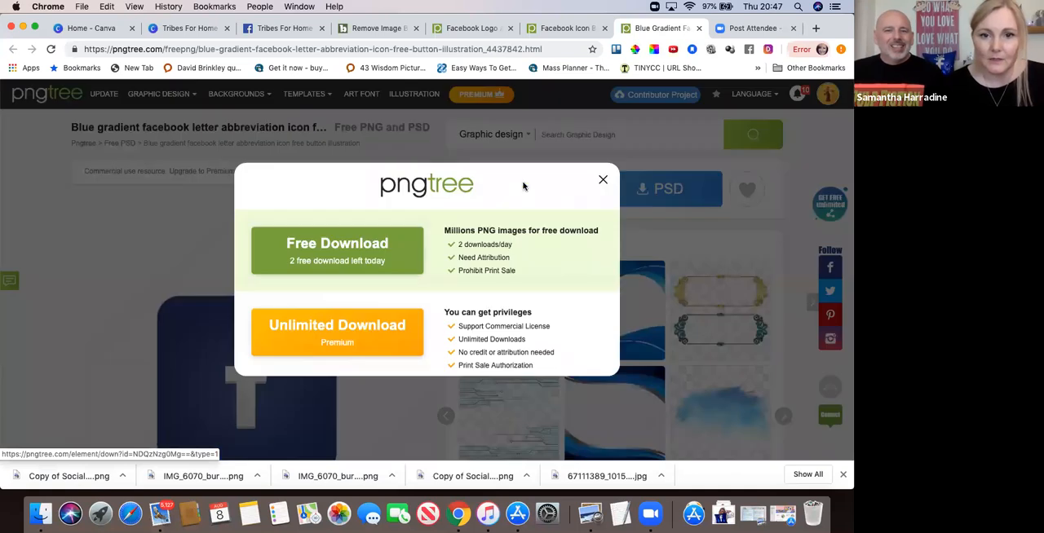
click(329, 252)
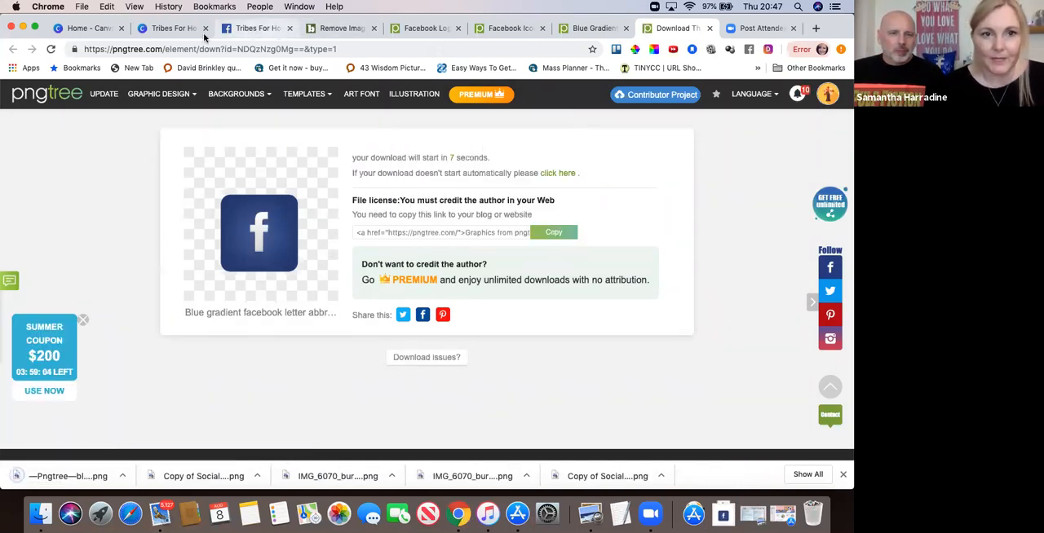
Switch back to Canva, delete the pigeon from the page 2 cover and upload the downloaded Pngtree Facebook icon.
click(169, 28)
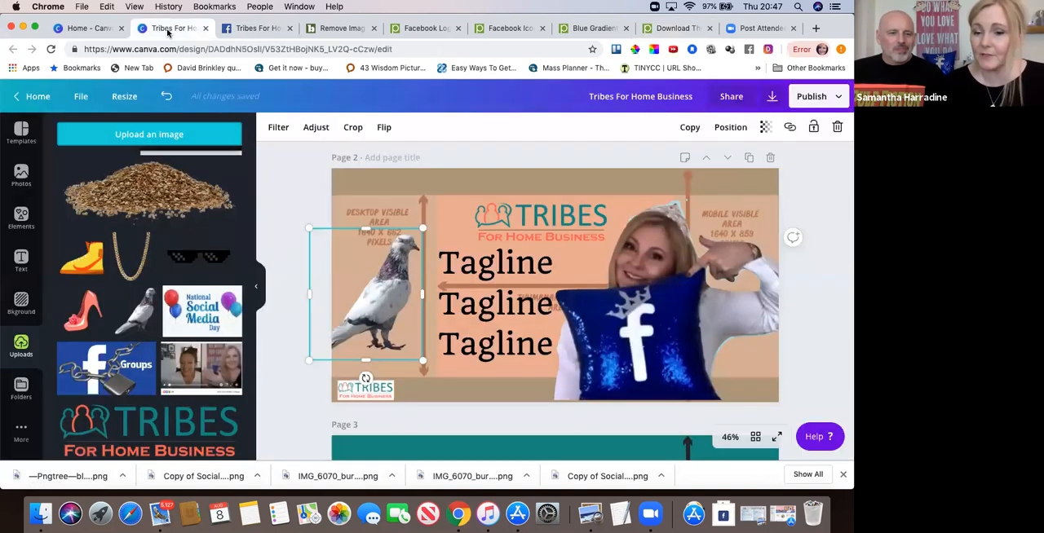
click(836, 129)
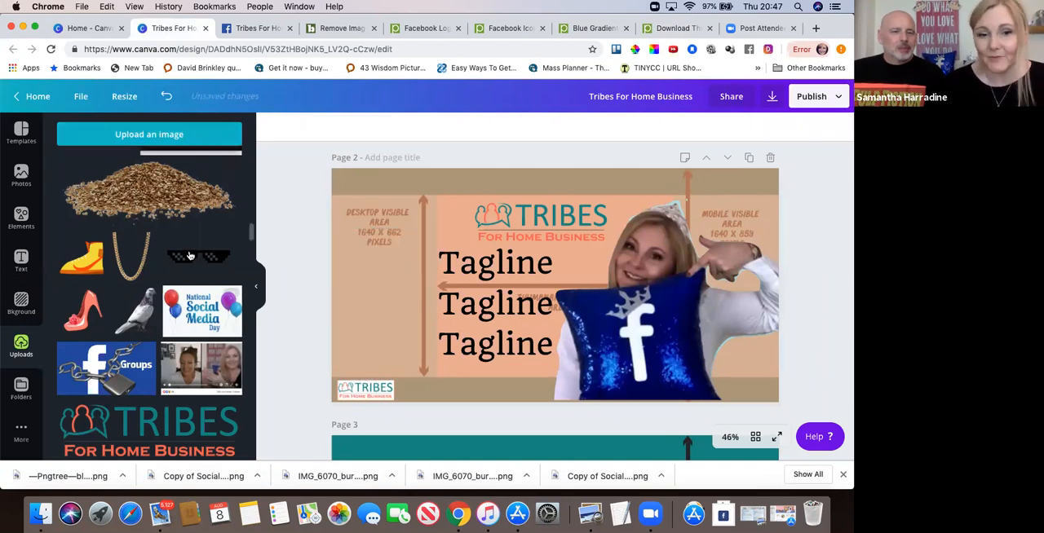
click(136, 135)
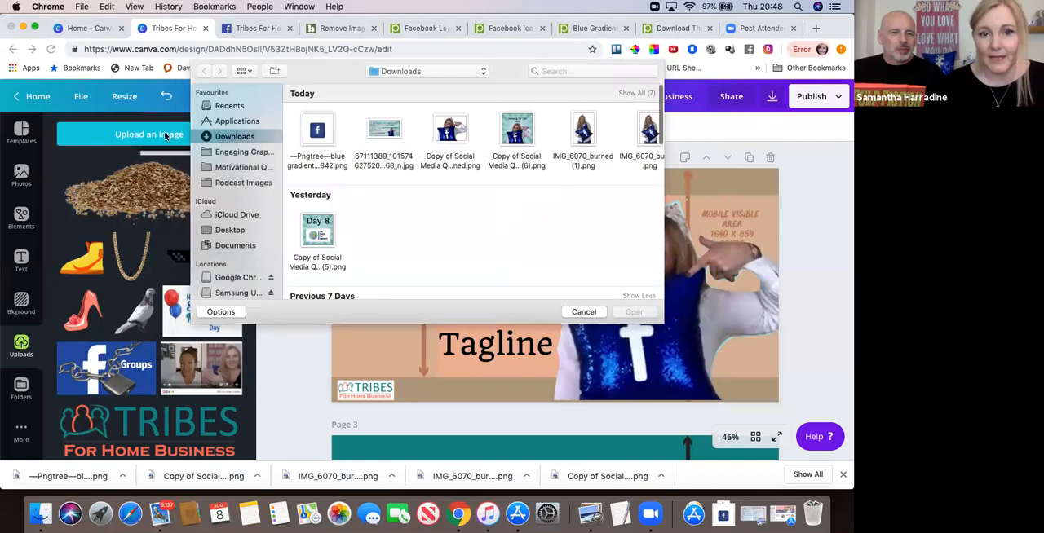
double_click(319, 132)
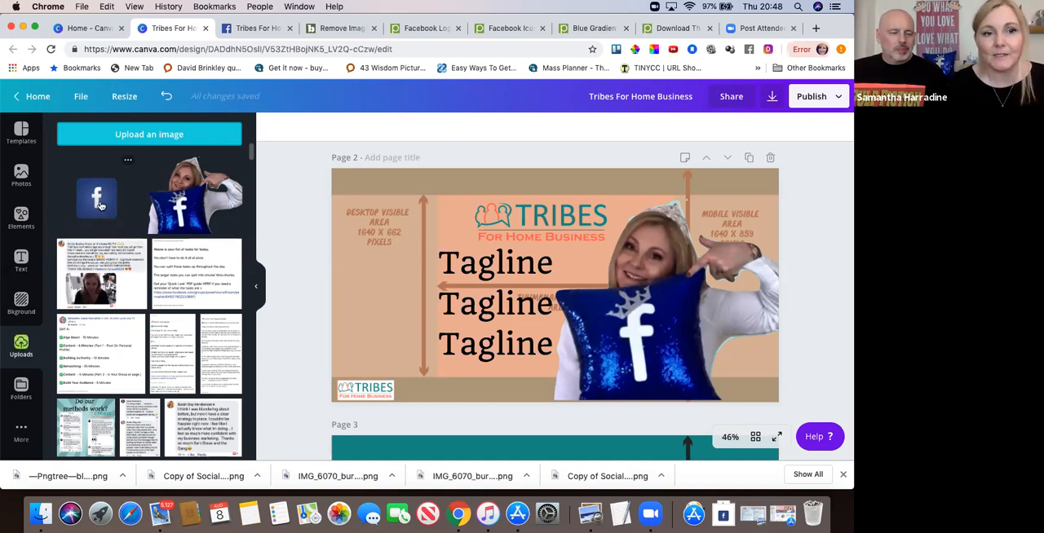
Place the uploaded Facebook icon on the cover, scaled to about 561 by 561, on the left side beside the tagline.
click(100, 205)
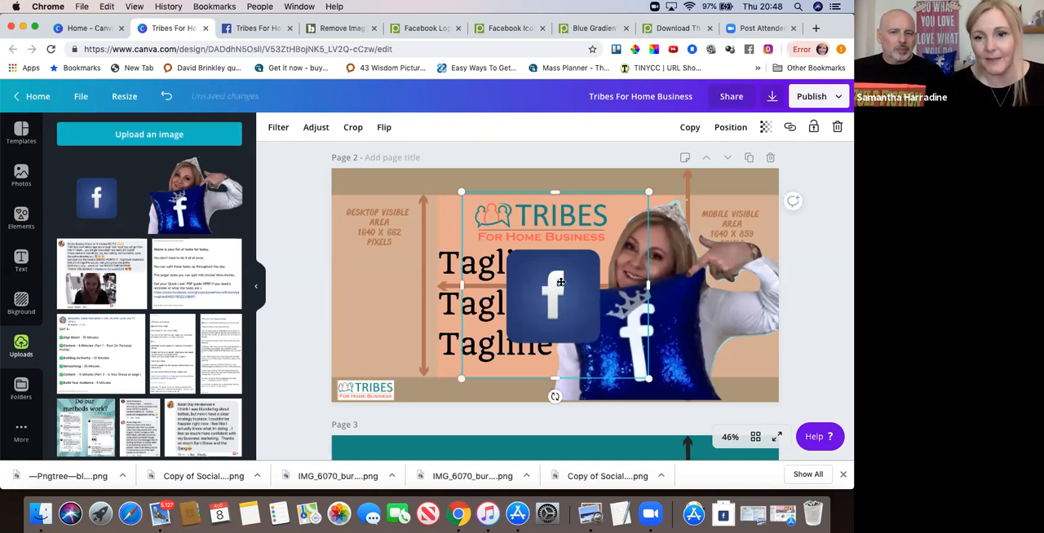
drag(563, 283, 395, 269)
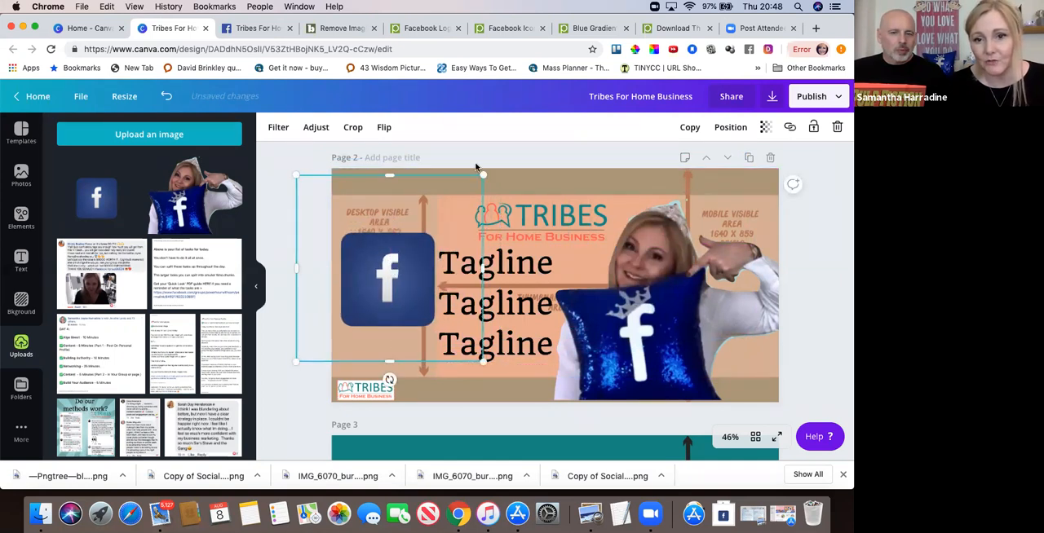
drag(482, 175, 448, 209)
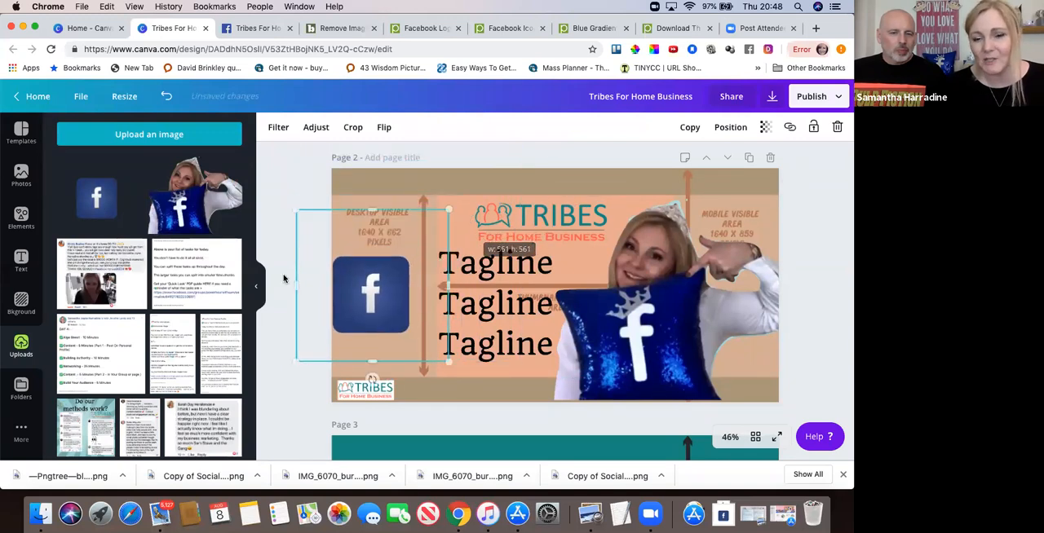
drag(367, 281, 380, 281)
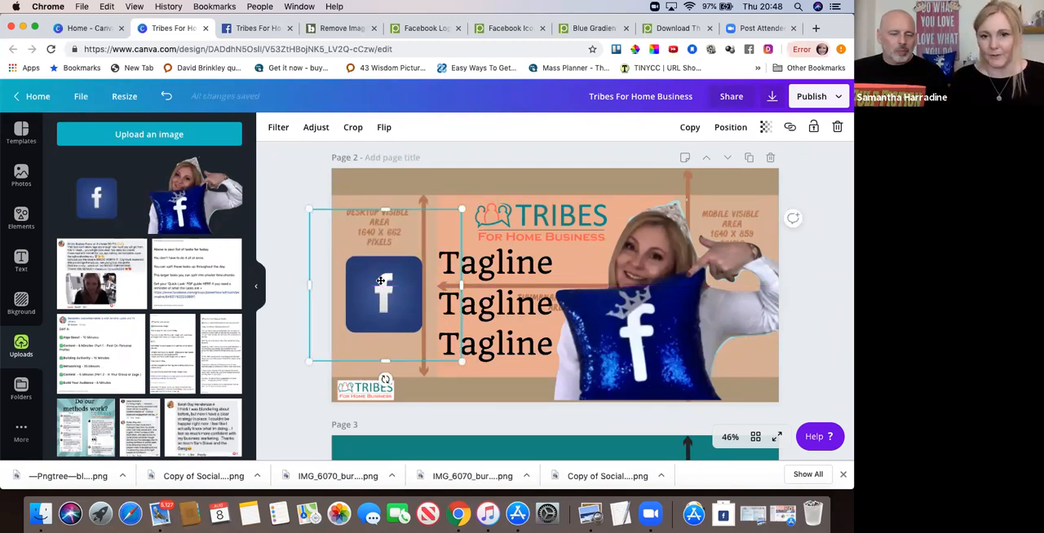
drag(380, 280, 385, 290)
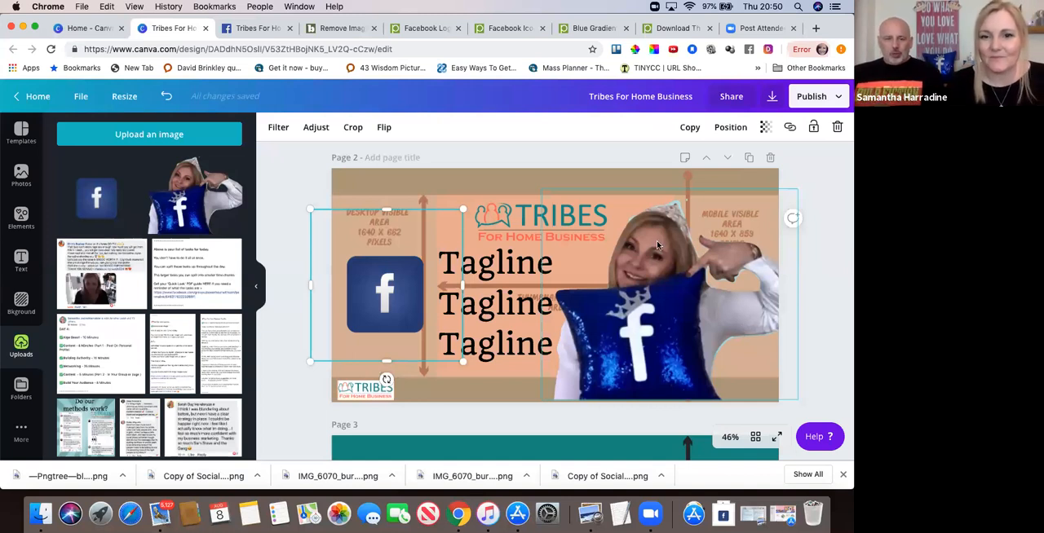
click(290, 181)
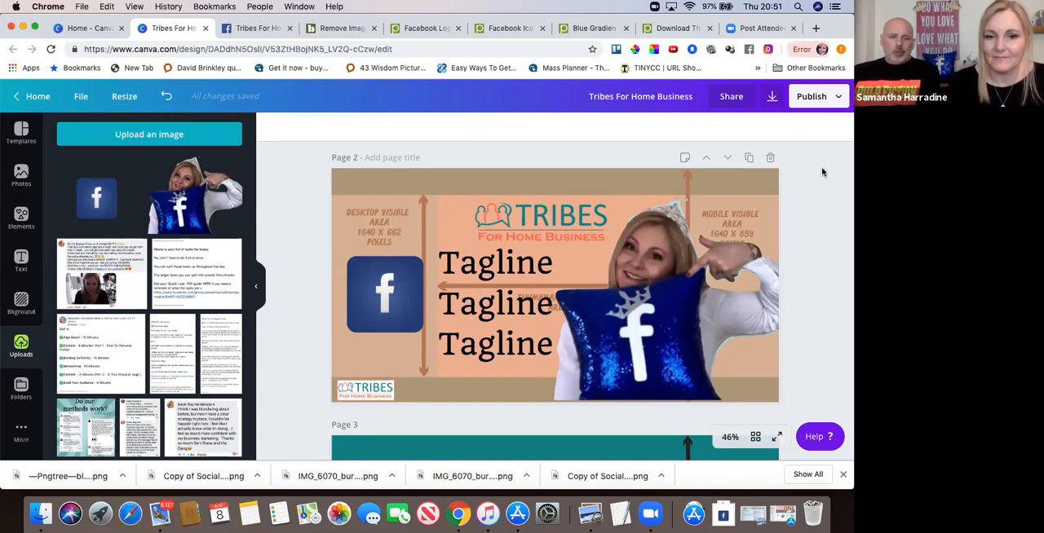
Set the transparency of page 2's sizing-guide background image to 0, after trying it at 100.
scroll(822, 171, down, 1)
scroll(822, 172, up, 2)
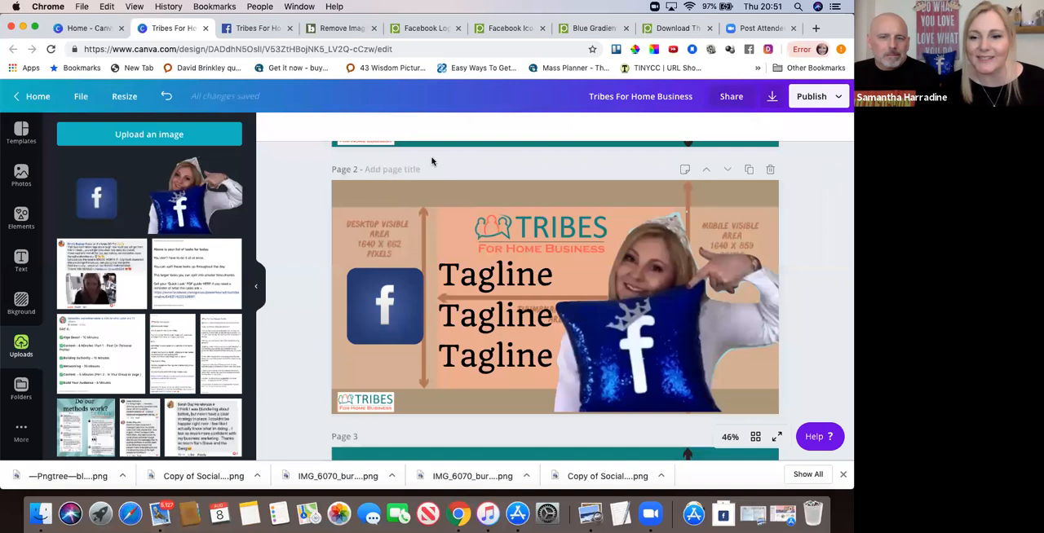
click(440, 200)
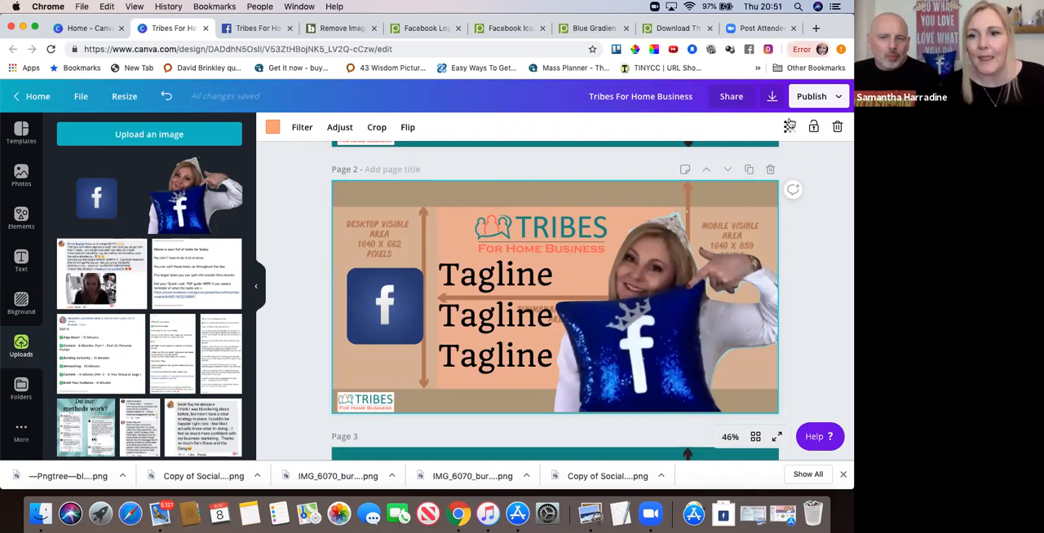
click(789, 129)
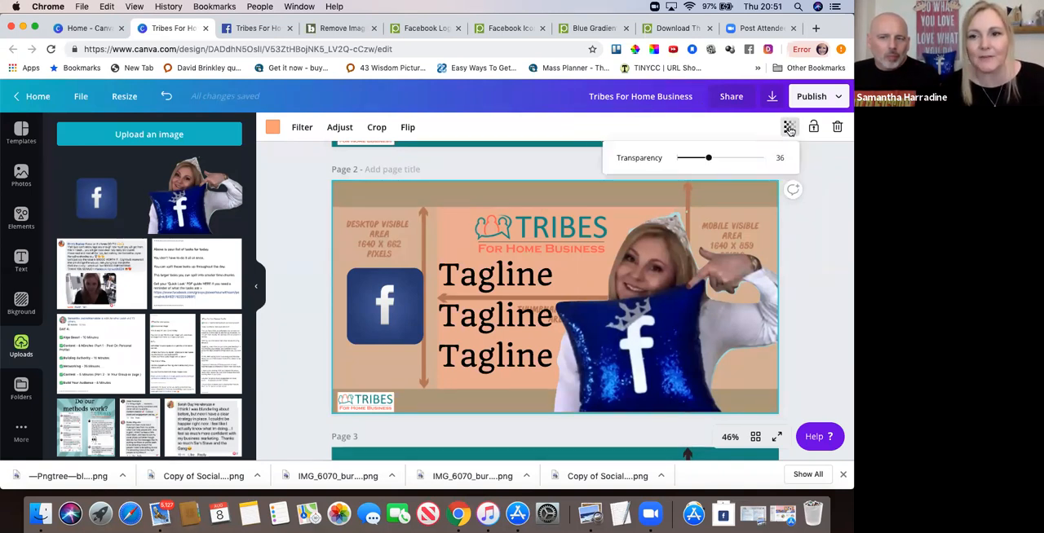
drag(710, 163, 773, 164)
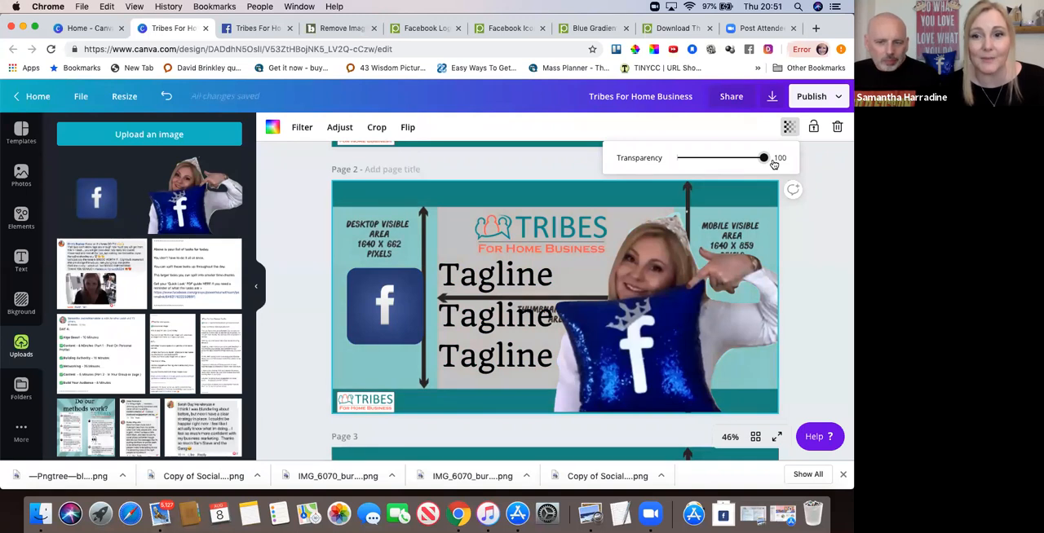
drag(774, 163, 661, 169)
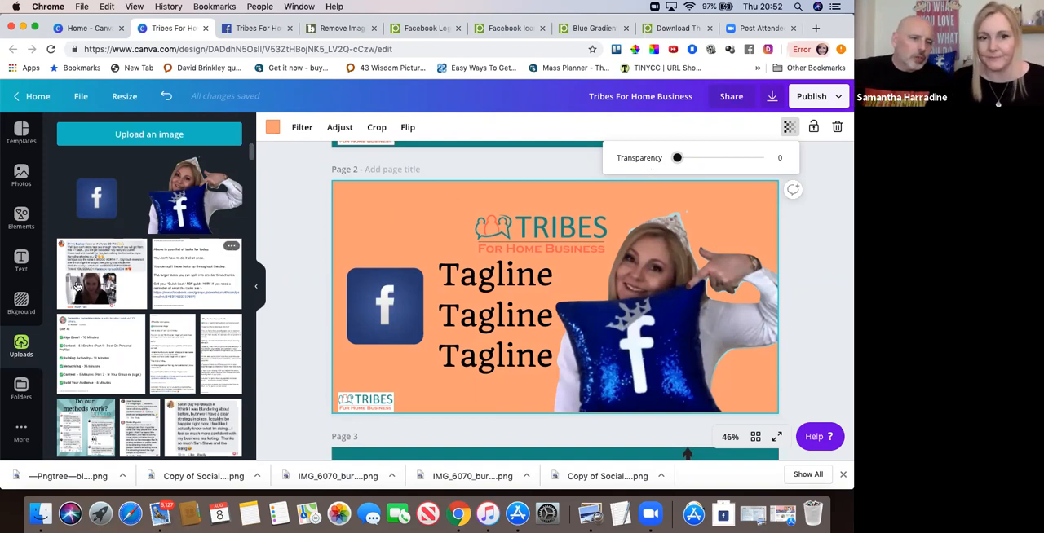
Apply the free orange-red gradient background to page 2 and open the background's filter options.
click(21, 302)
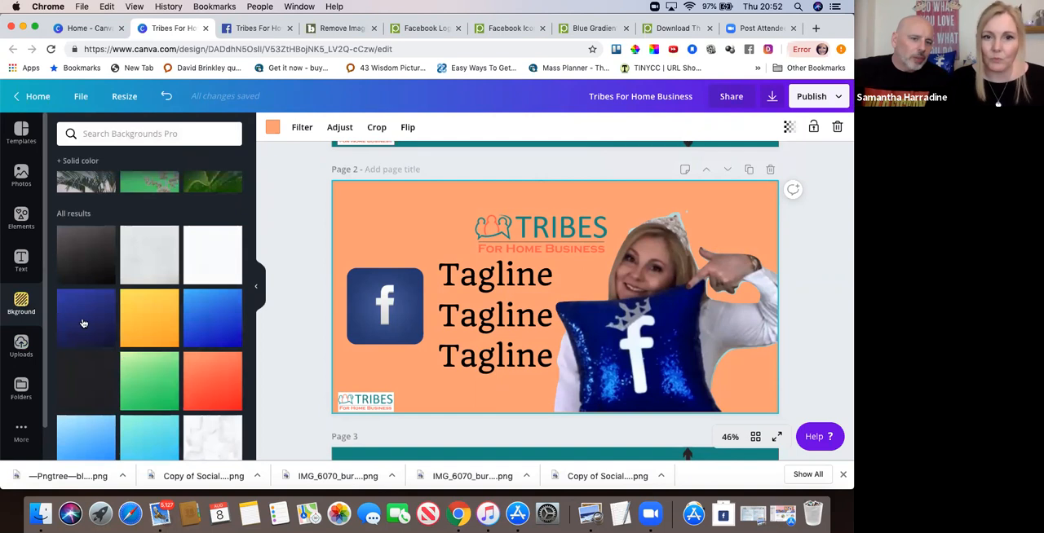
click(202, 378)
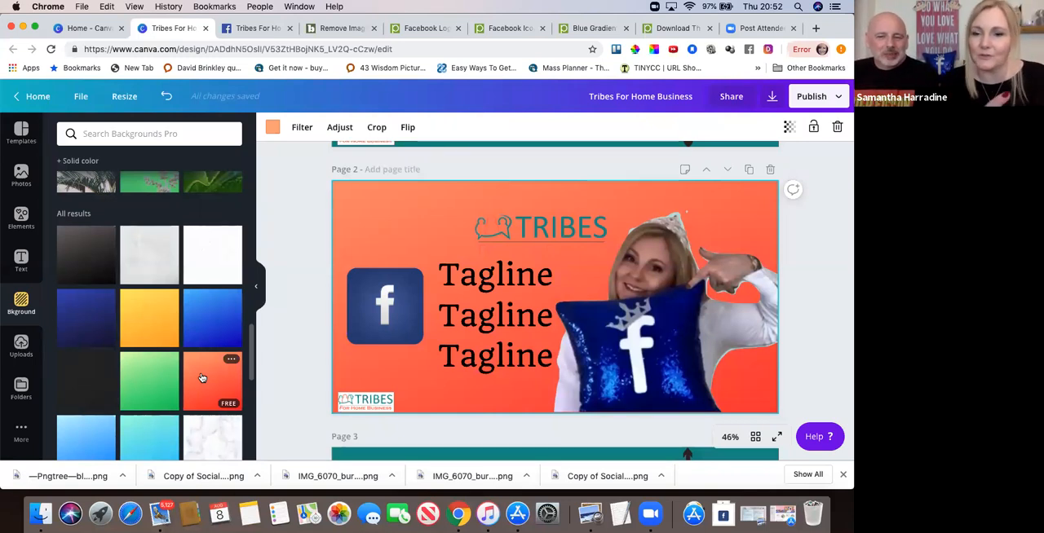
click(300, 129)
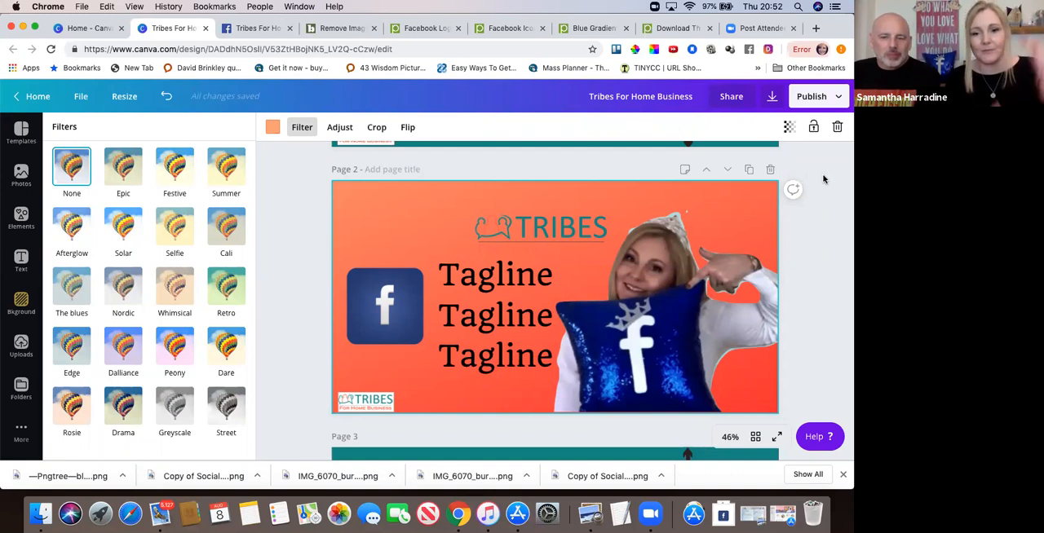
Download only page 2 of the design as a PNG file.
click(772, 97)
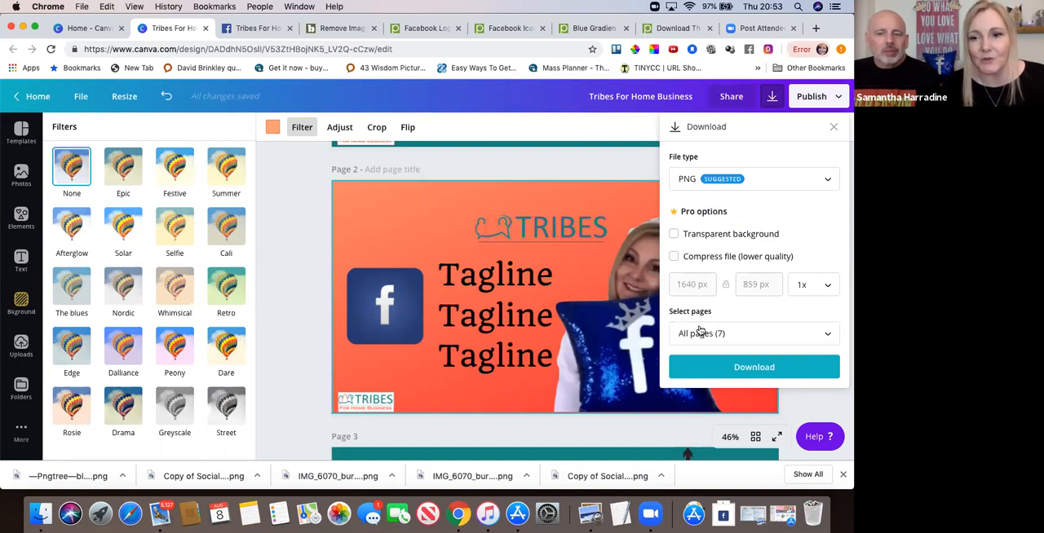
click(826, 337)
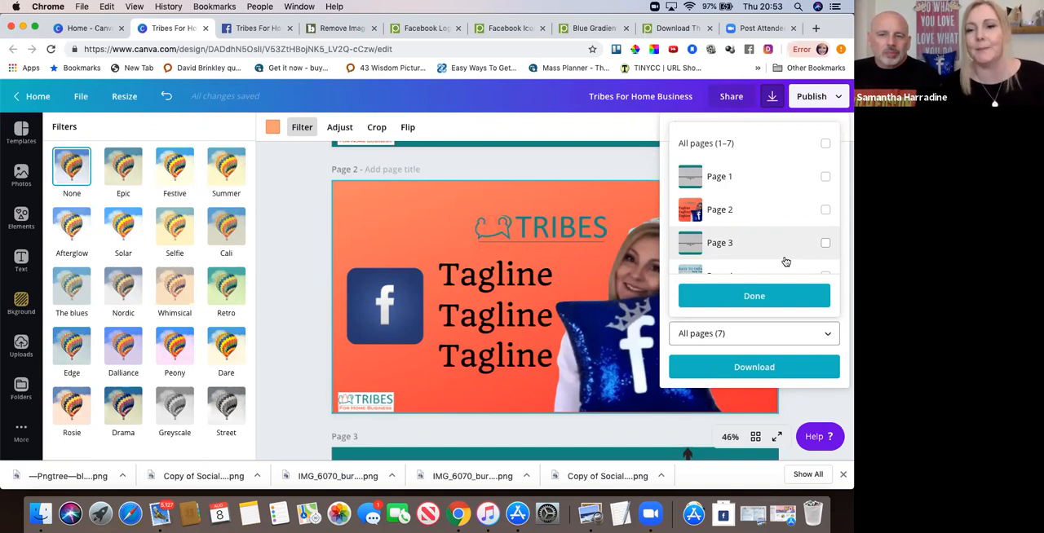
click(825, 212)
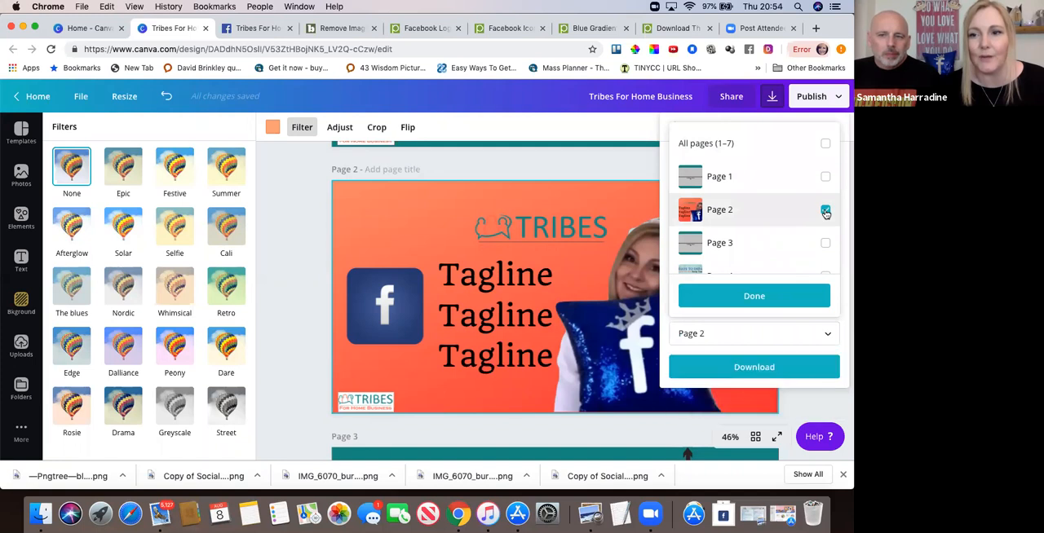
click(755, 298)
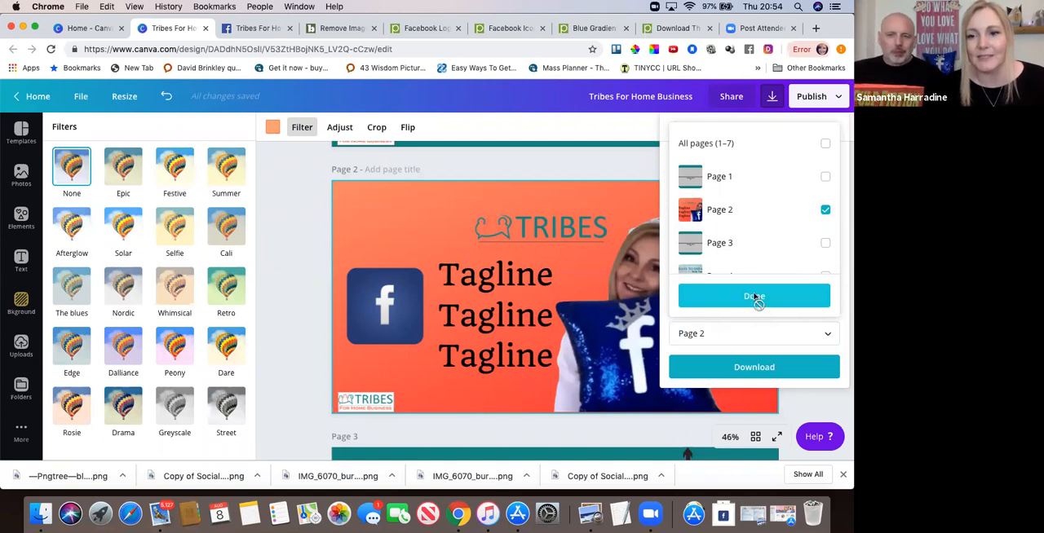
click(751, 369)
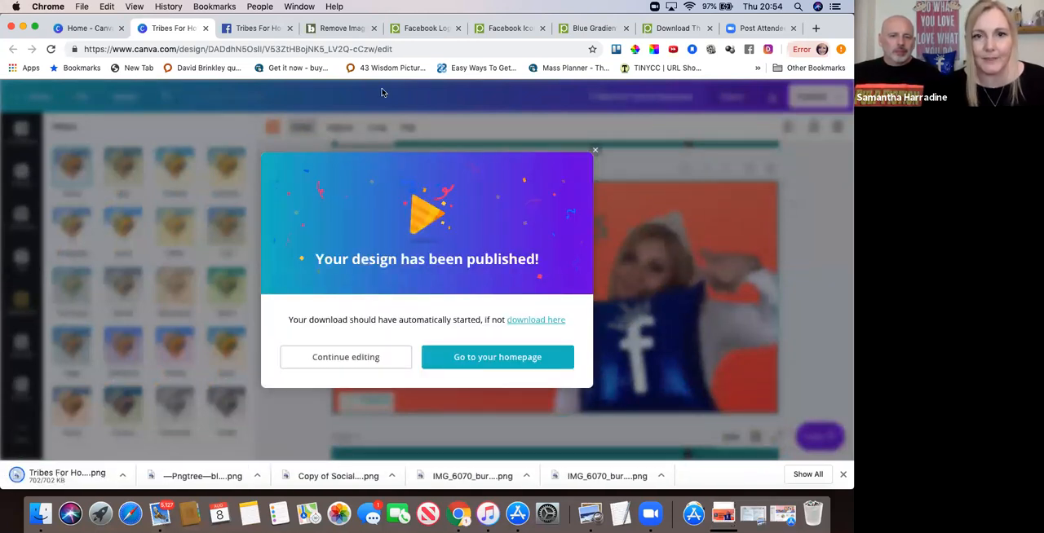
Switch to Facebook, search for "test group" and open the group "test group steve sam".
click(260, 30)
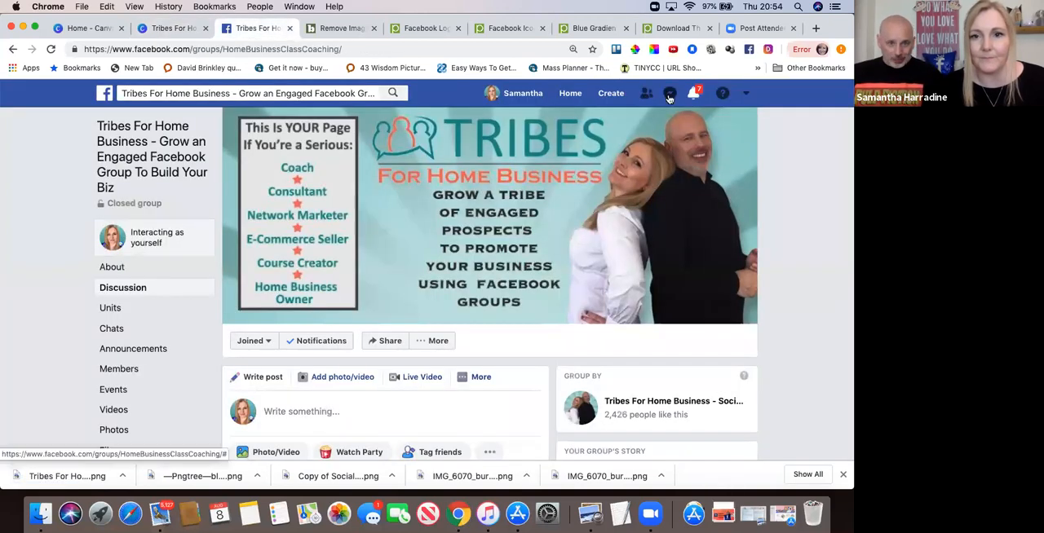
click(101, 96)
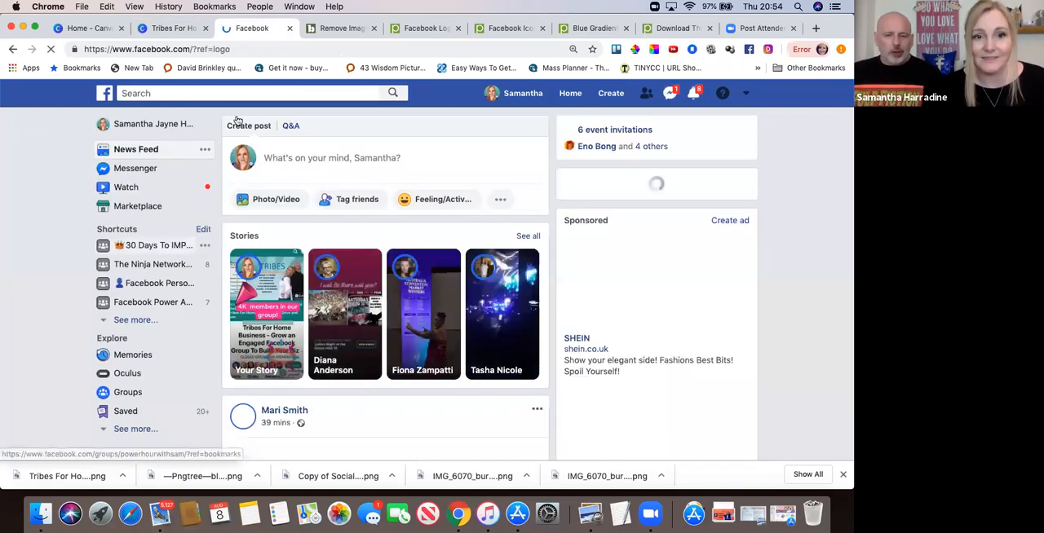
click(170, 96)
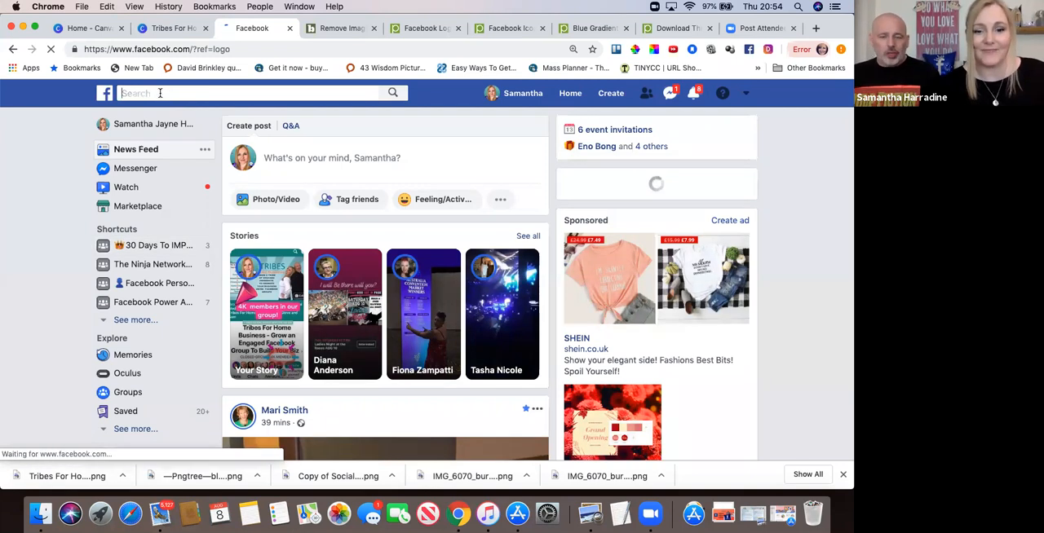
text(test)
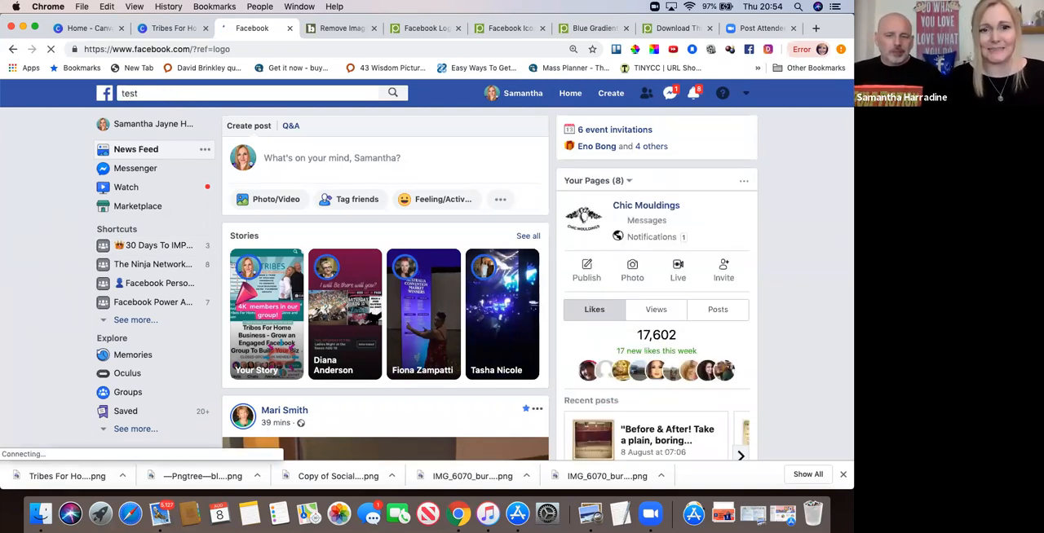
text( grou)
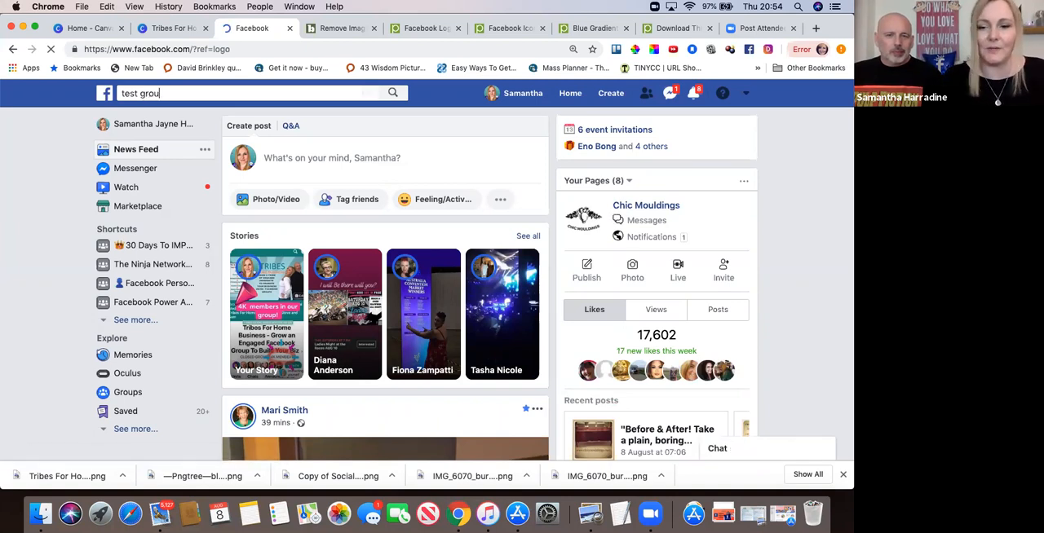
text(p)
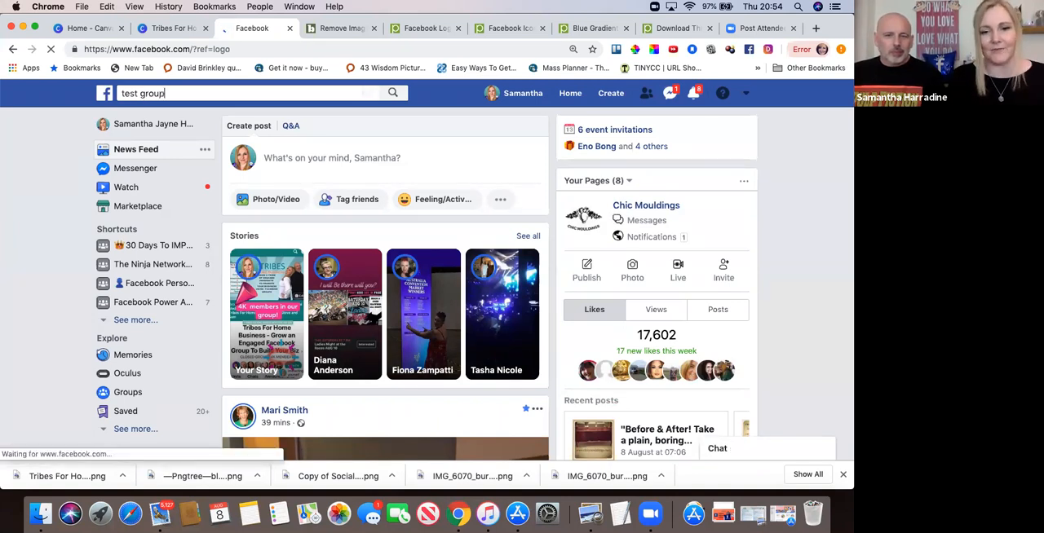
key(Return)
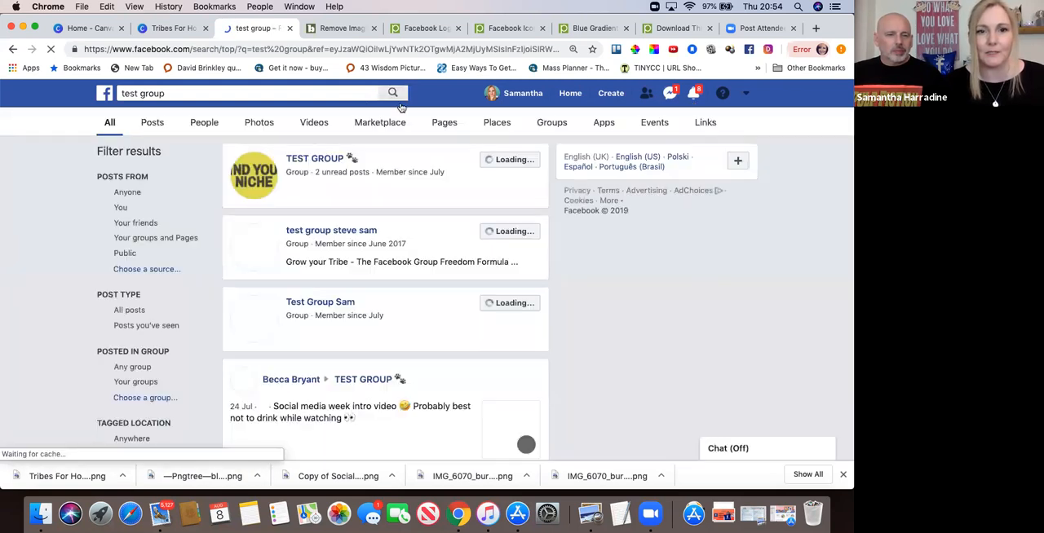
click(349, 233)
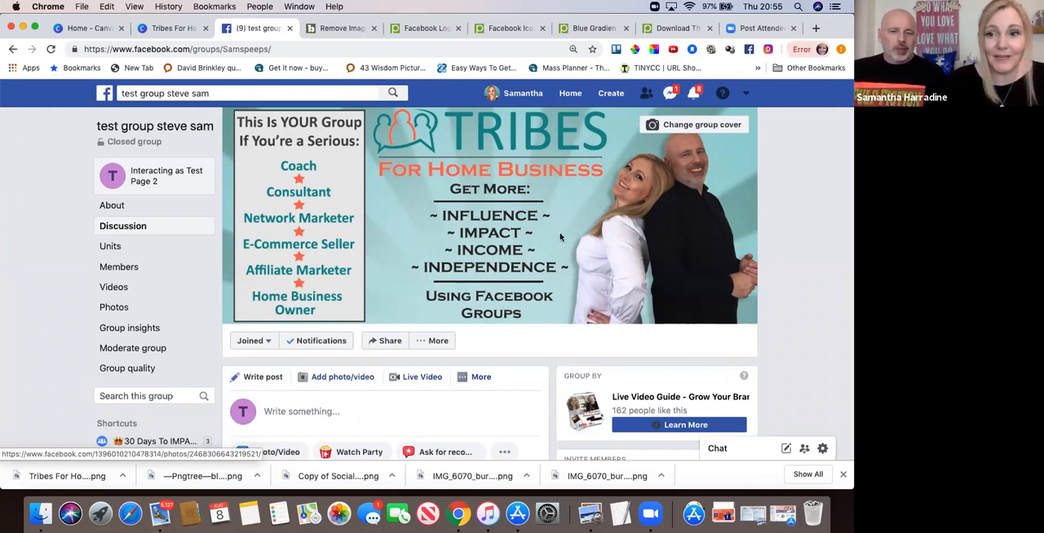
Upload "Tribes For Home Business (5).png" from Downloads as the group cover, try repositioning it and save the new cover.
click(696, 129)
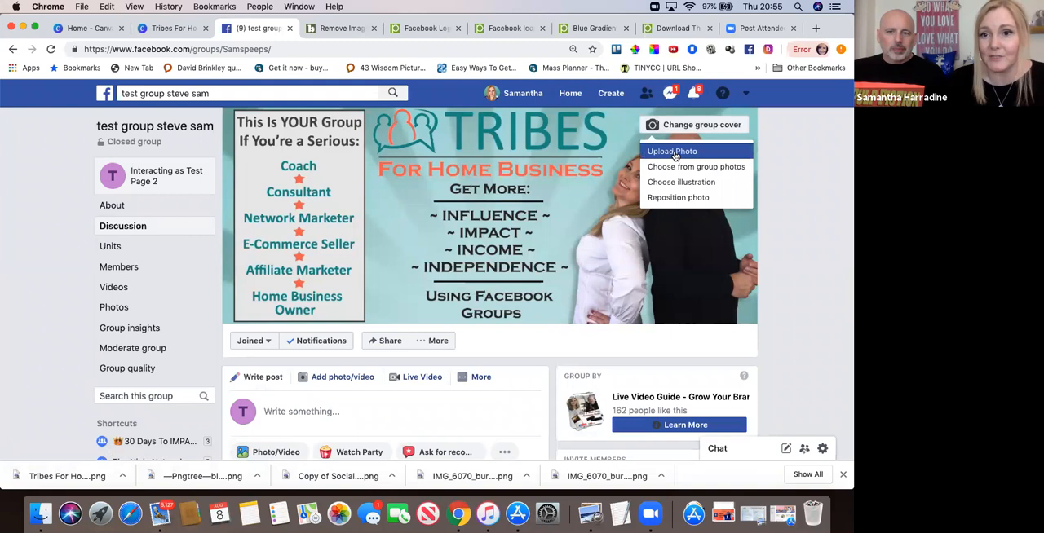
click(673, 152)
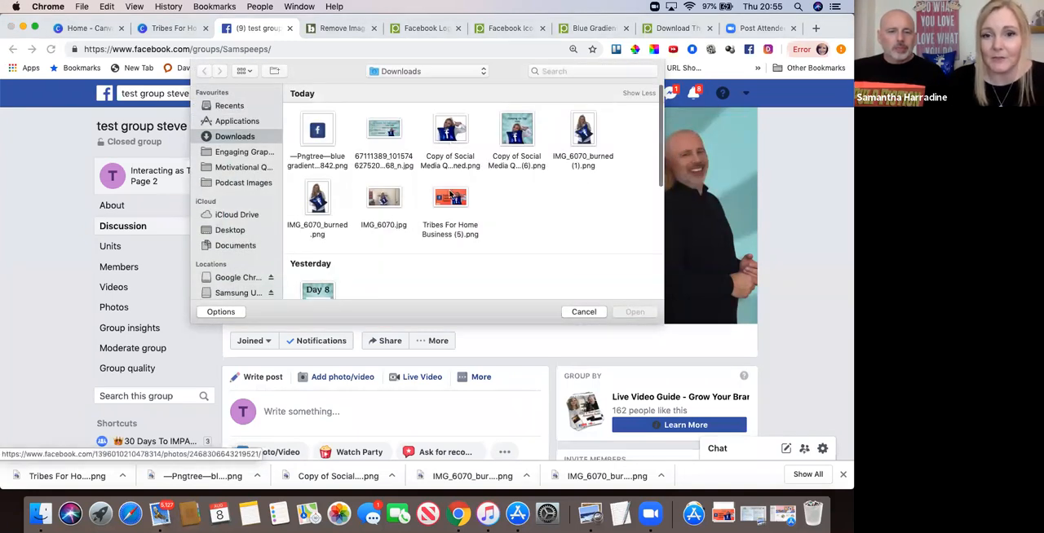
double_click(450, 196)
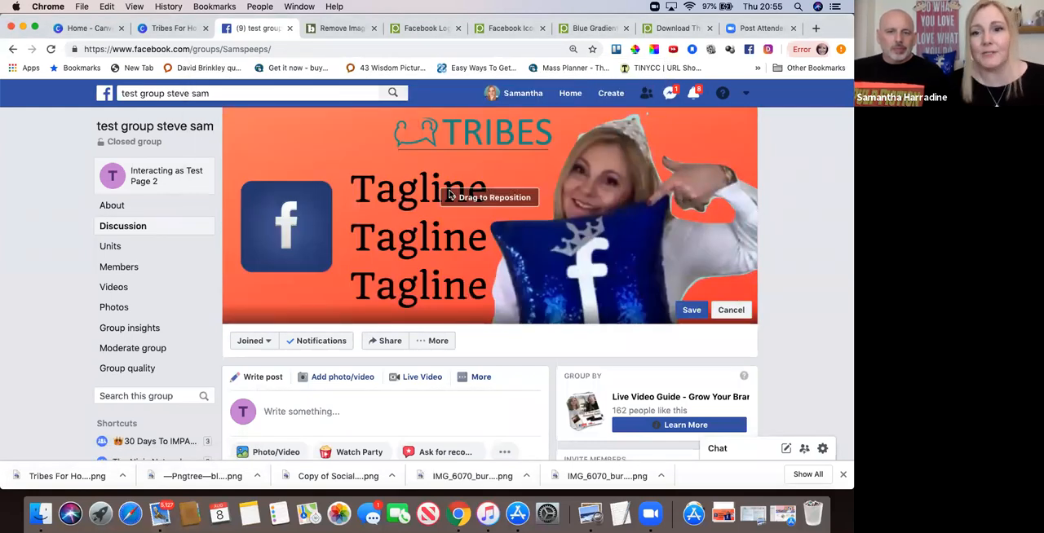
drag(617, 177, 610, 152)
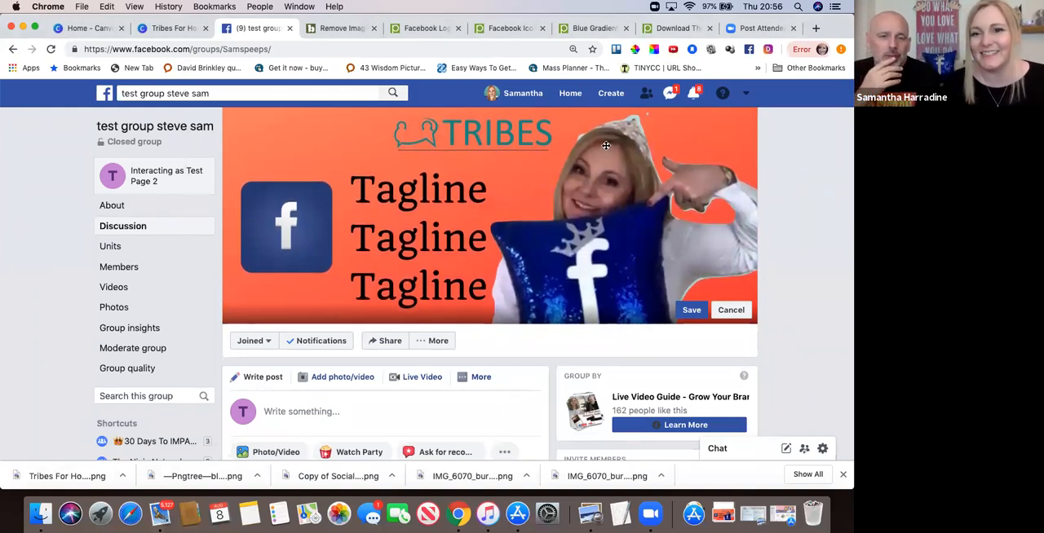
click(689, 311)
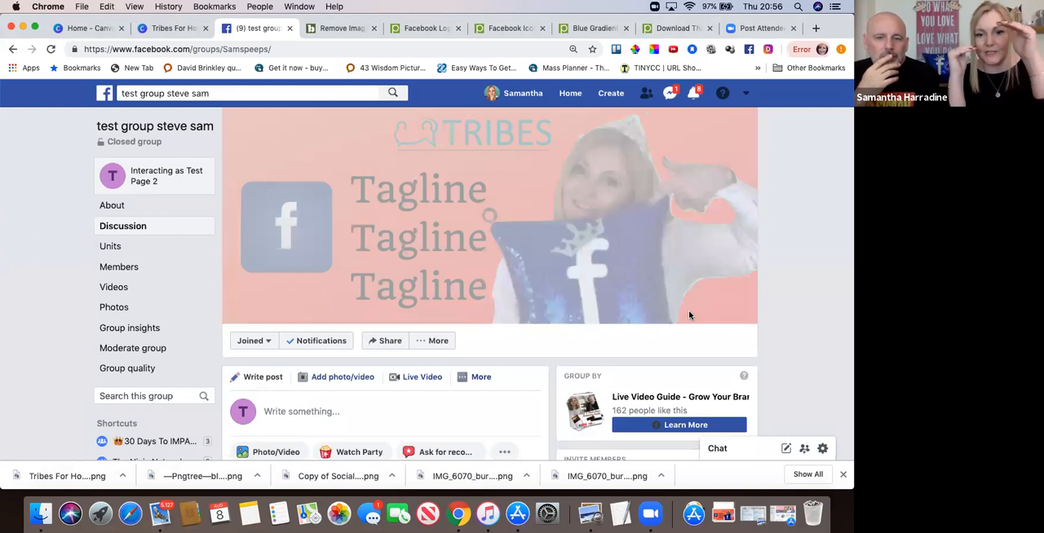
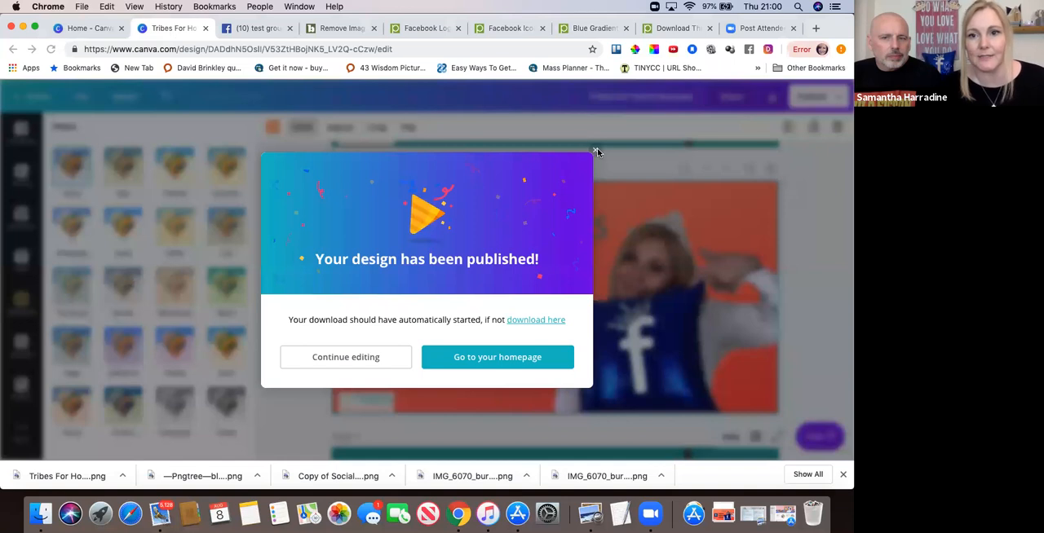
Return to editing the design and examine the colour palettes and custom colour picker for page 2's gradient background.
click(596, 151)
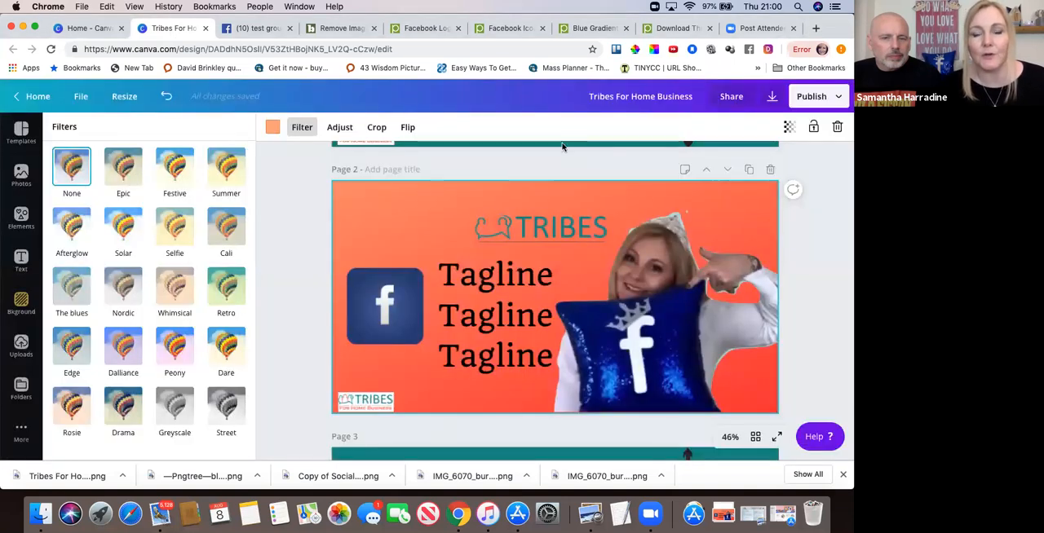
click(273, 131)
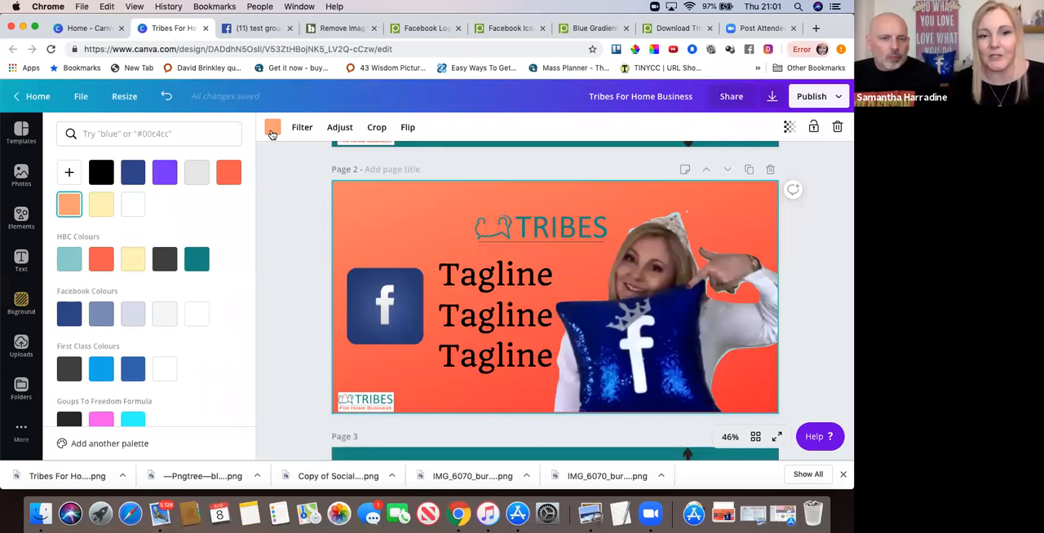
scroll(196, 239, down, 3)
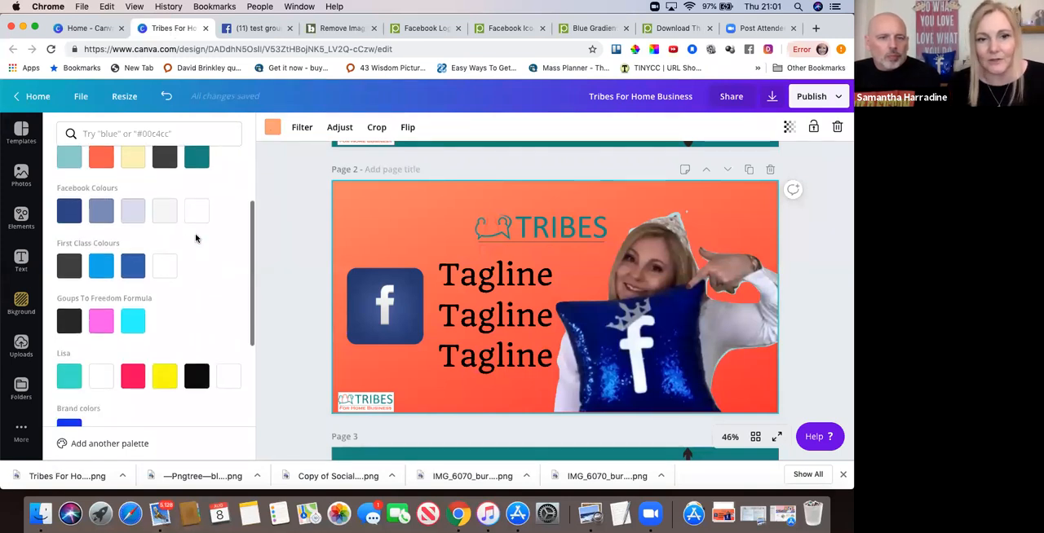
scroll(196, 239, down, 3)
scroll(196, 238, up, 6)
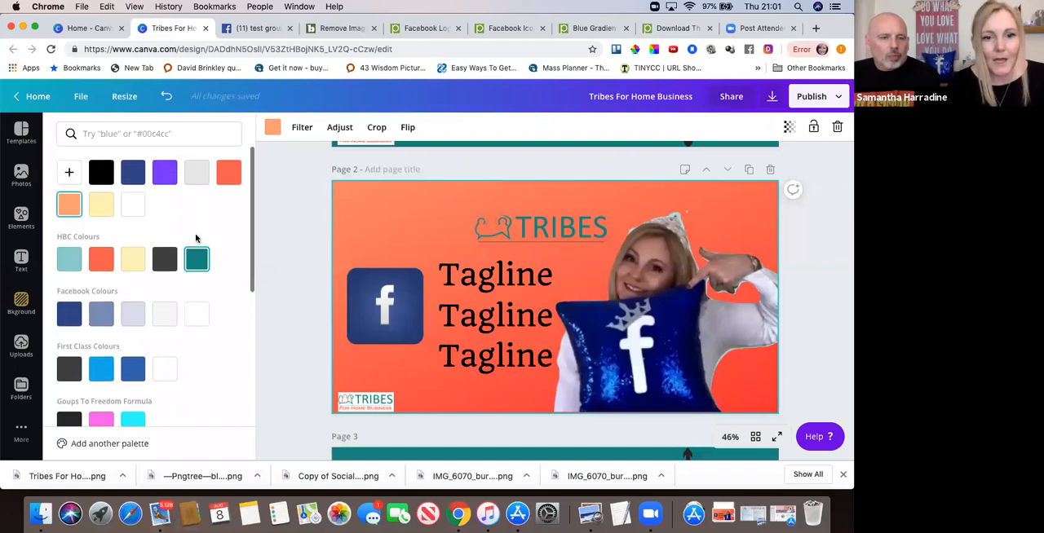
scroll(110, 329, down, 1)
scroll(112, 329, up, 1)
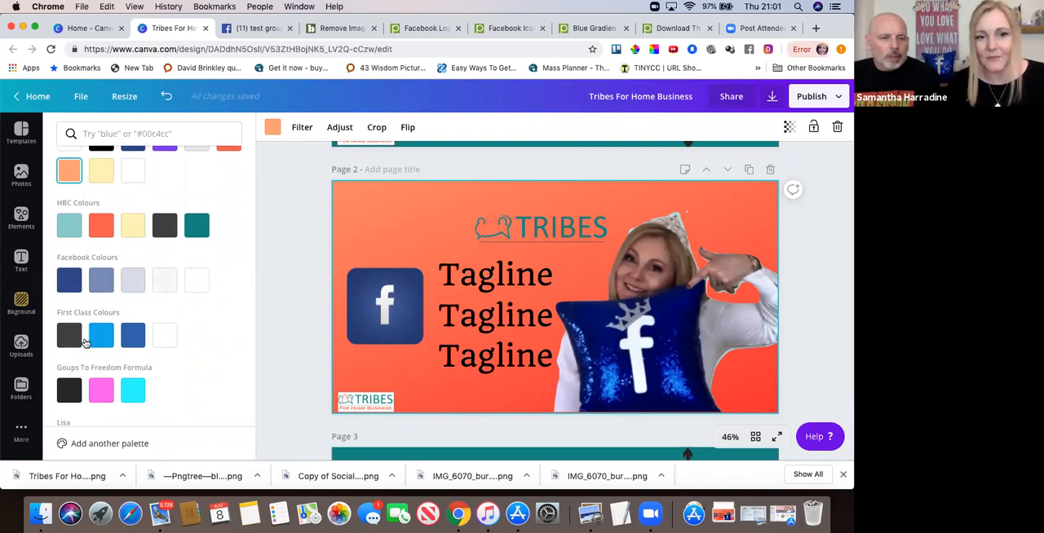
scroll(175, 326, up, 1)
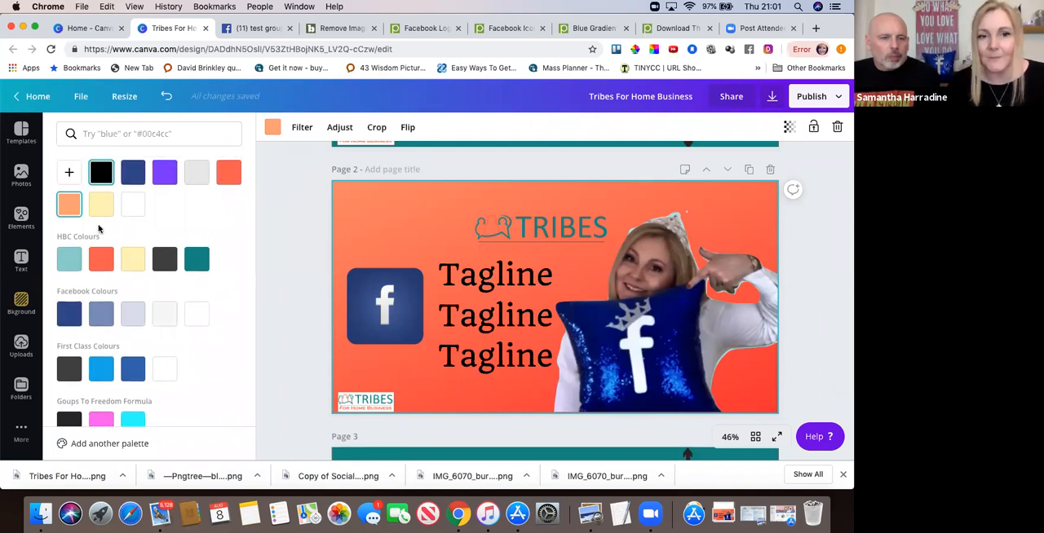
scroll(123, 342, down, 6)
scroll(141, 294, up, 1)
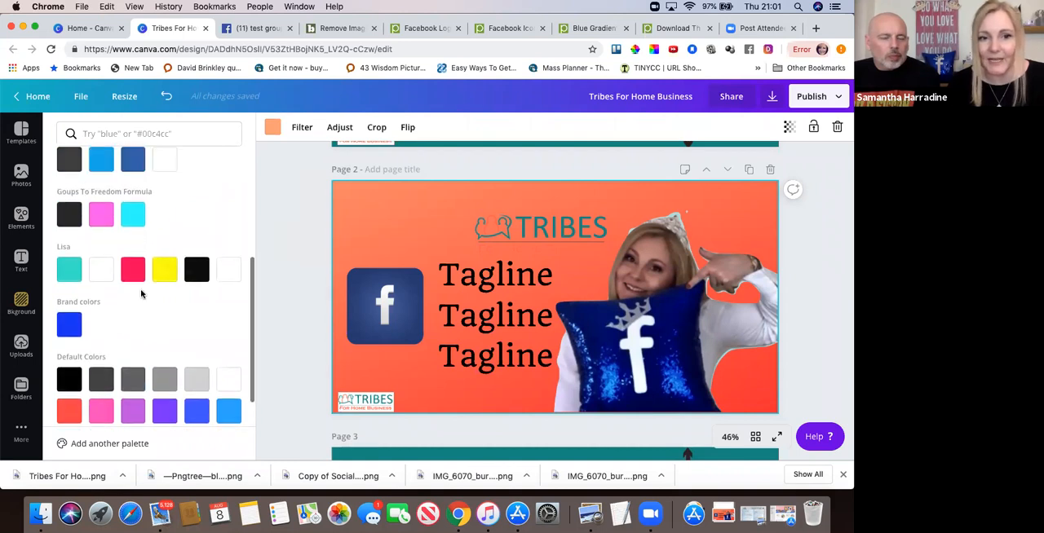
scroll(141, 294, up, 5)
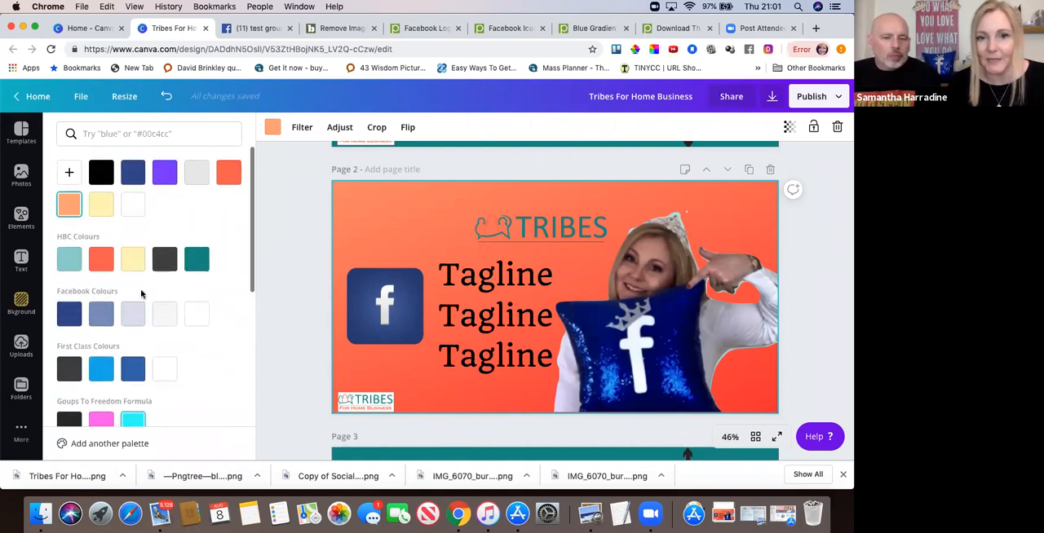
click(70, 173)
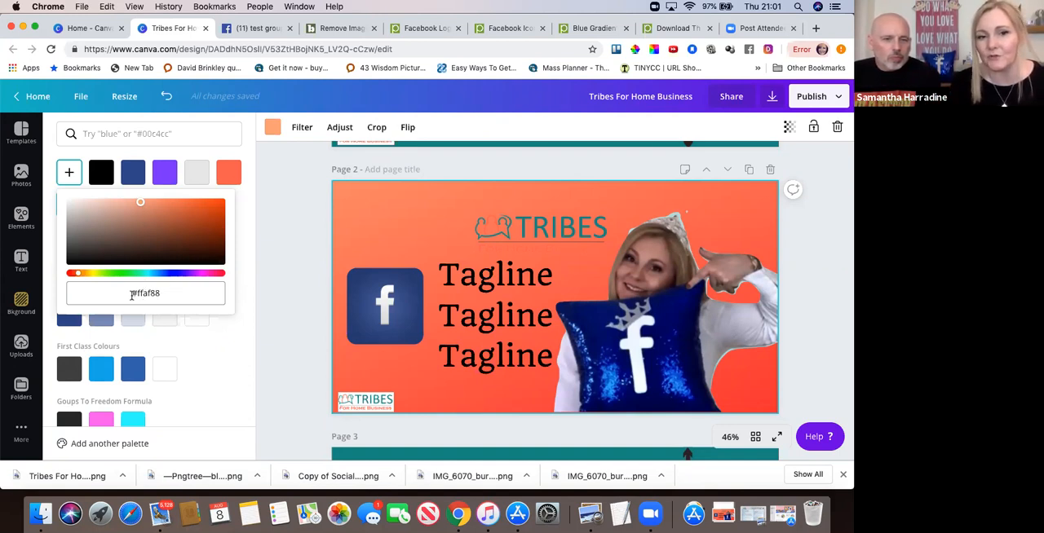
click(219, 353)
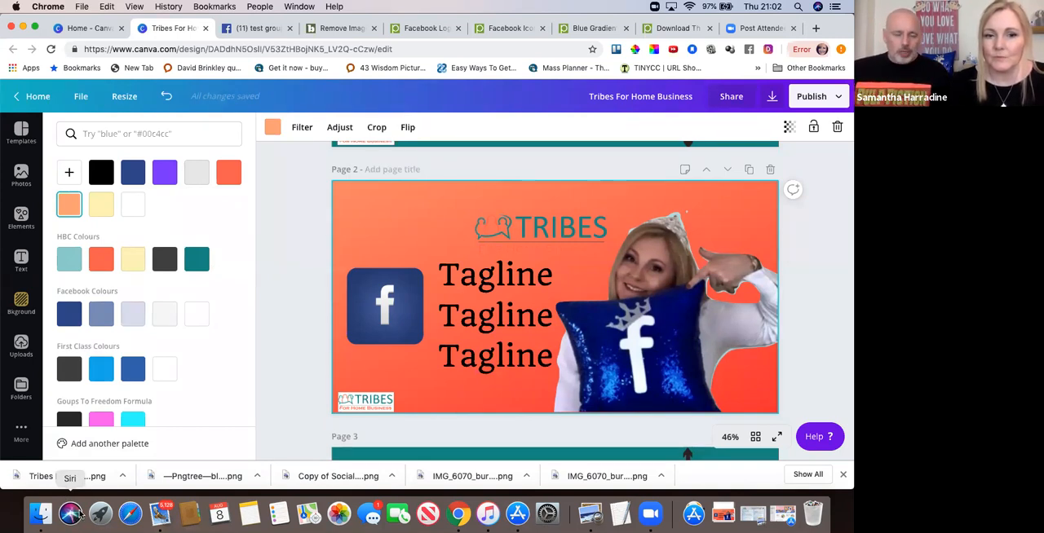
Sample the dark blue of the cushion with ColorPick Eyedropper and copy its hex code 021B79.
click(634, 52)
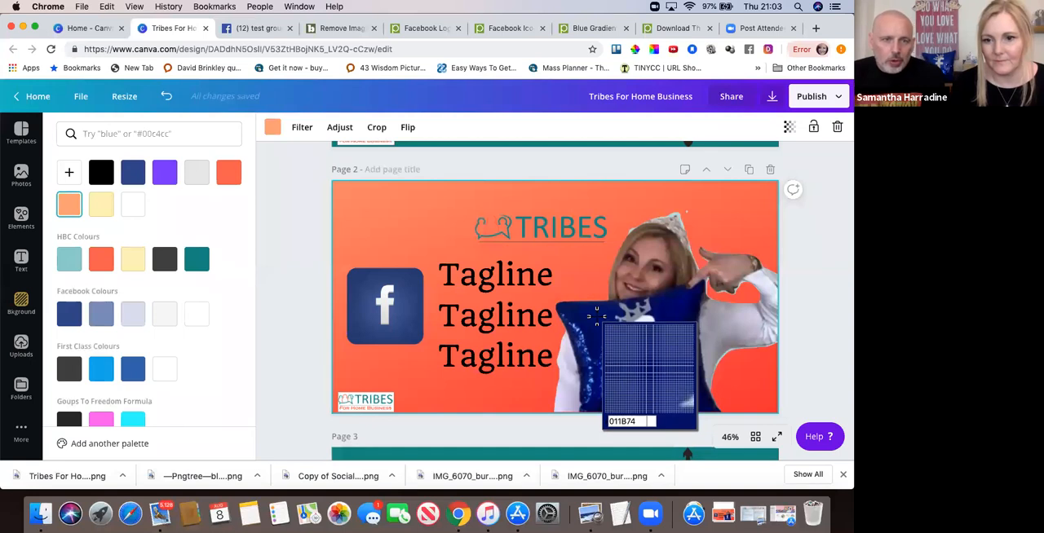
click(598, 318)
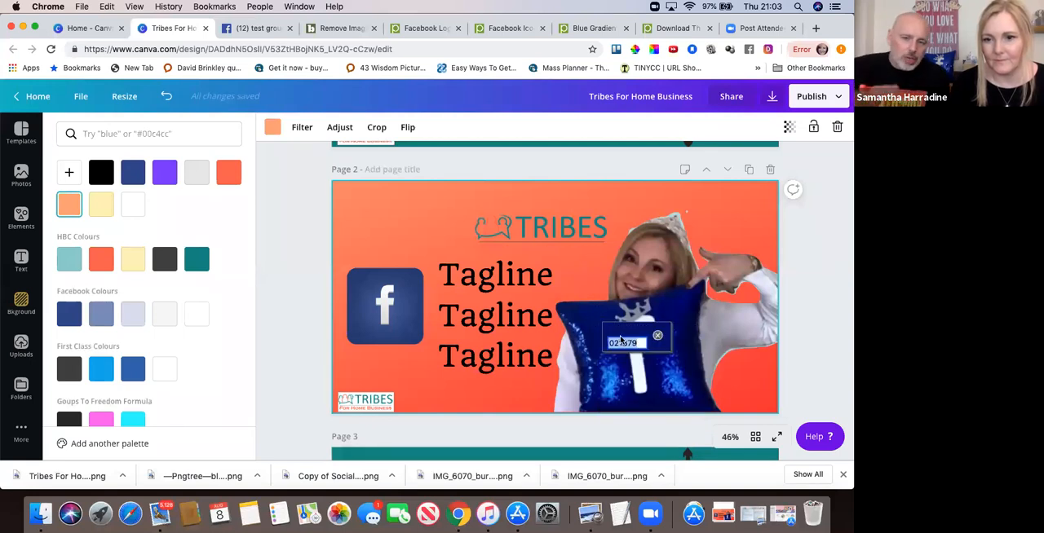
right_click(620, 343)
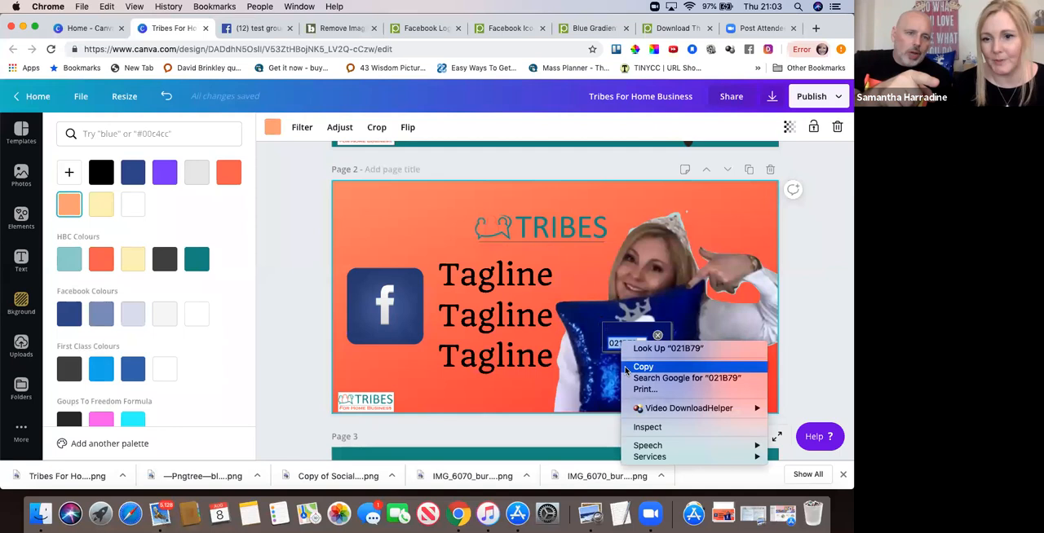
click(643, 369)
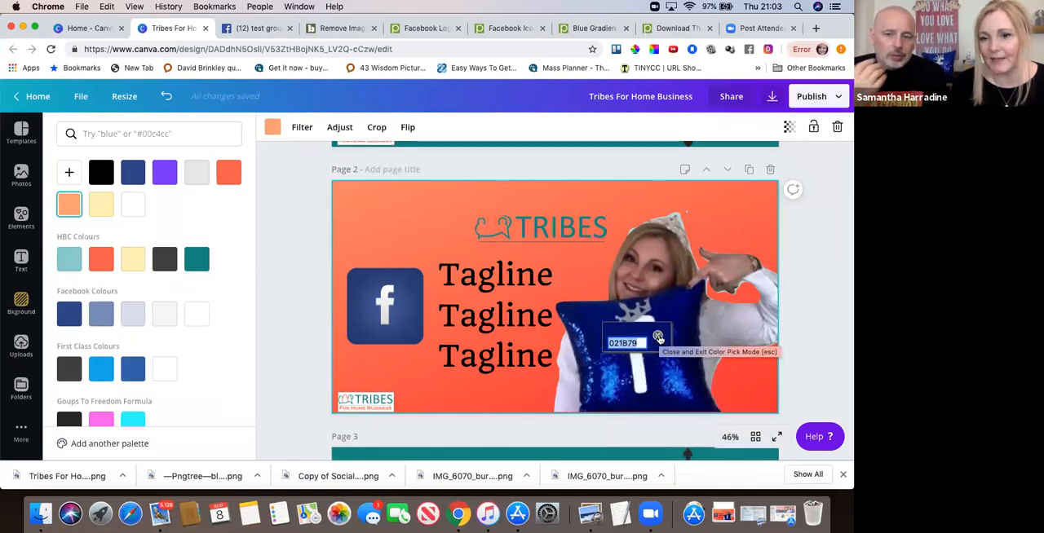
click(658, 337)
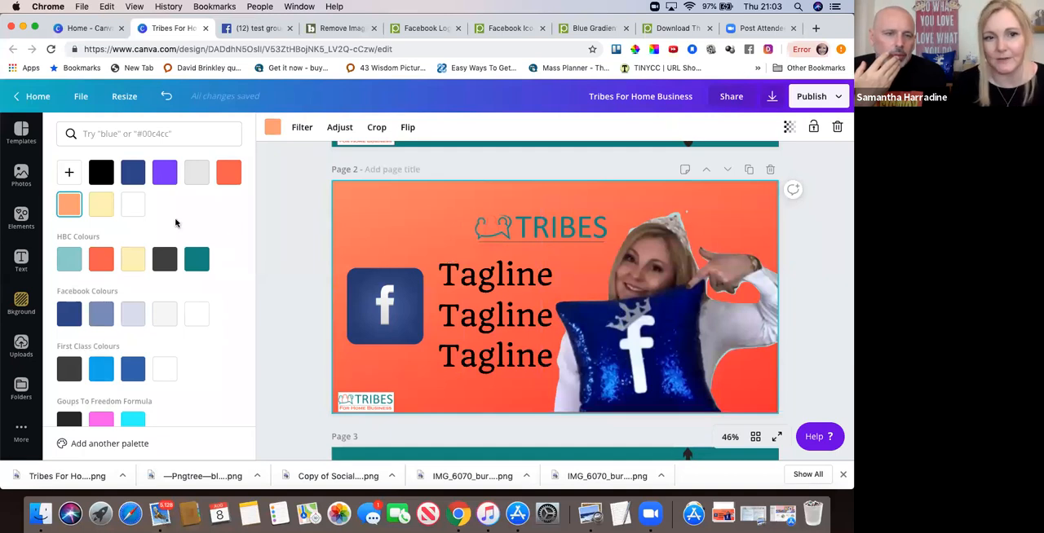
Replace the gradient background's orange with the custom colour #021B79 by pasting the copied hex code.
click(71, 175)
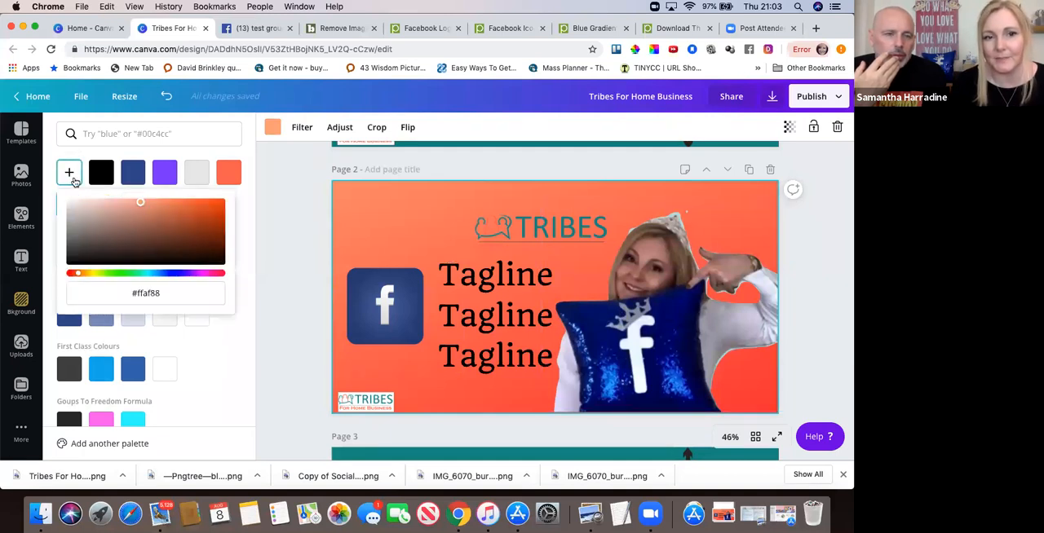
drag(172, 294, 127, 293)
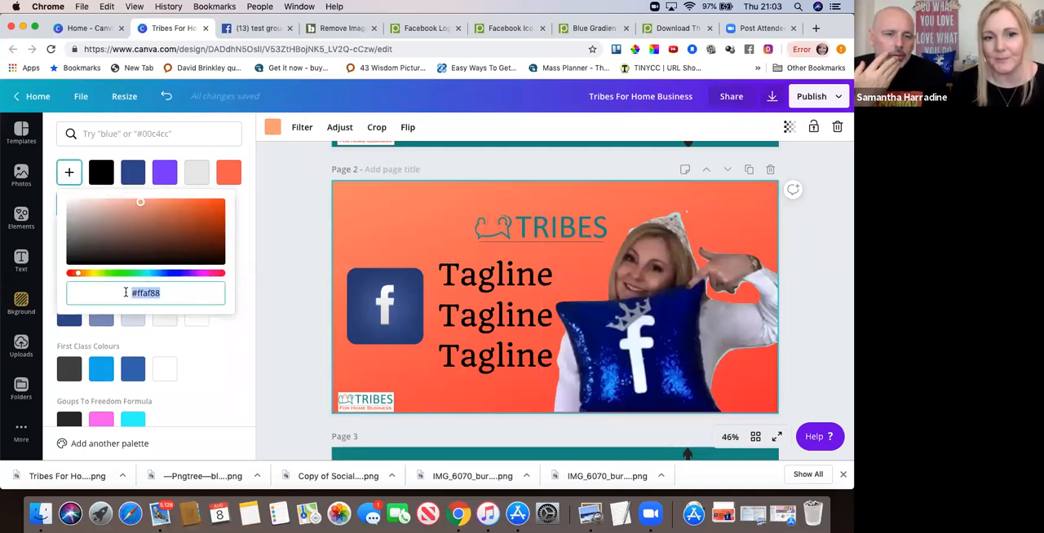
right_click(146, 298)
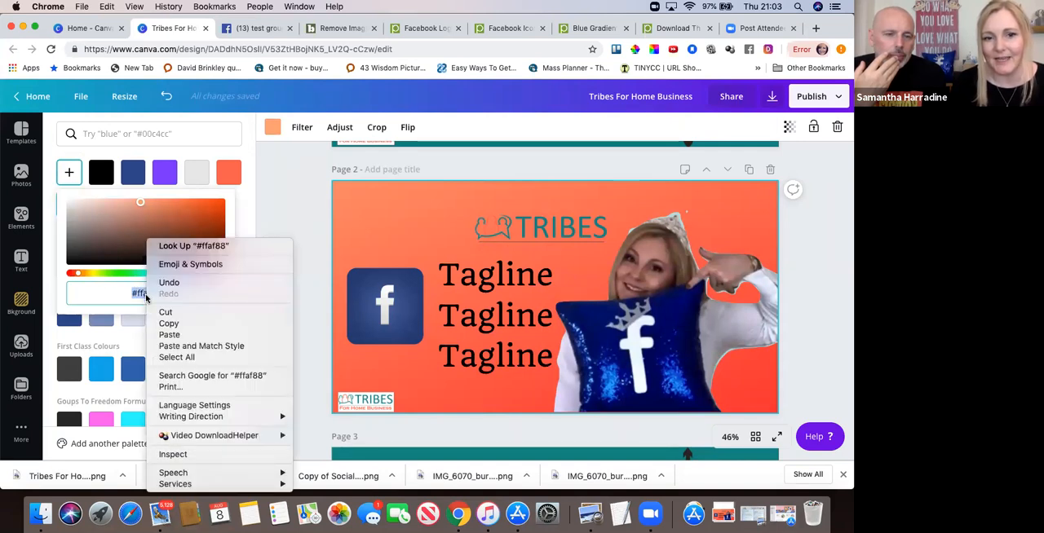
click(169, 334)
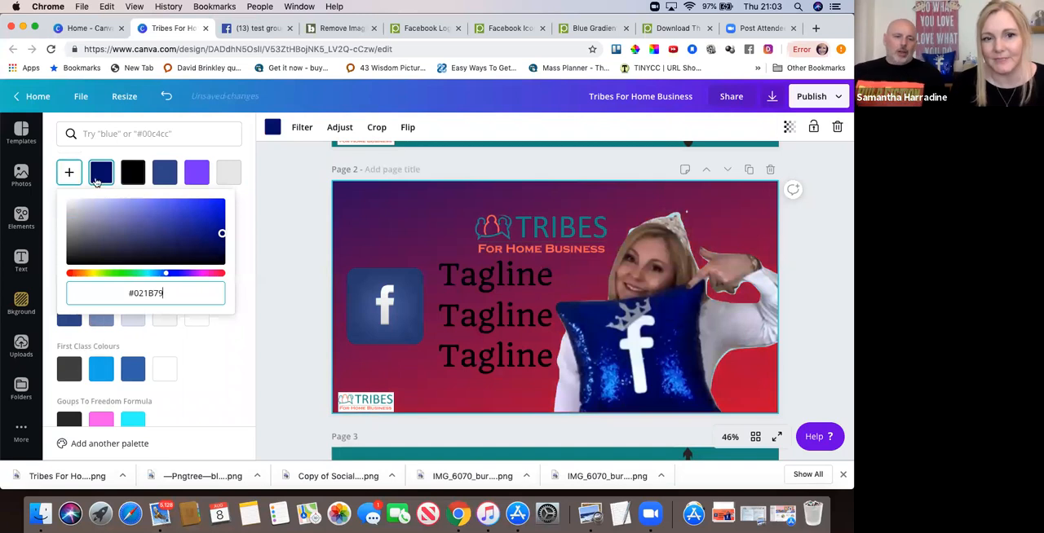
key(Return)
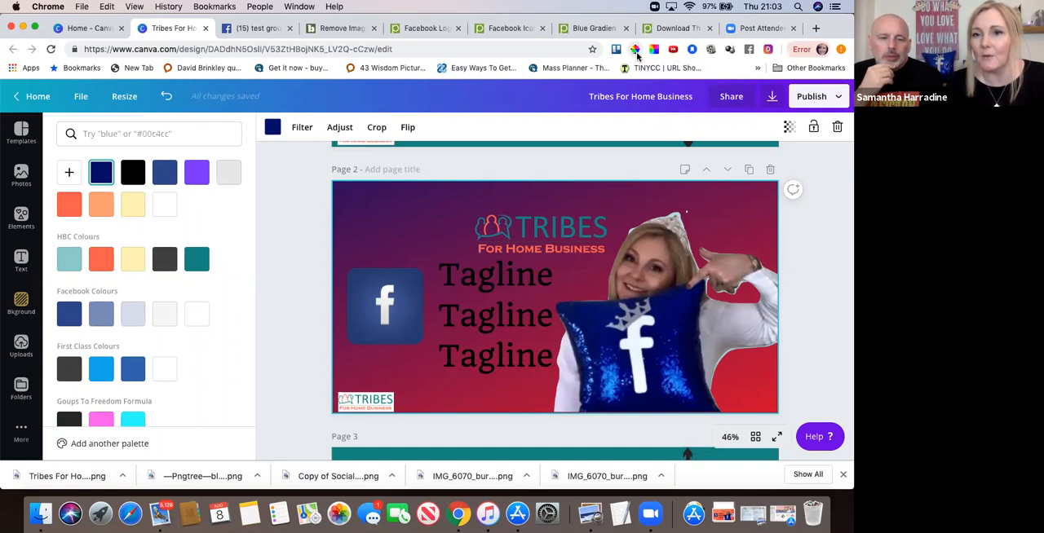
Start ColorPick Eyedropper again to sample another colour from the page.
click(634, 51)
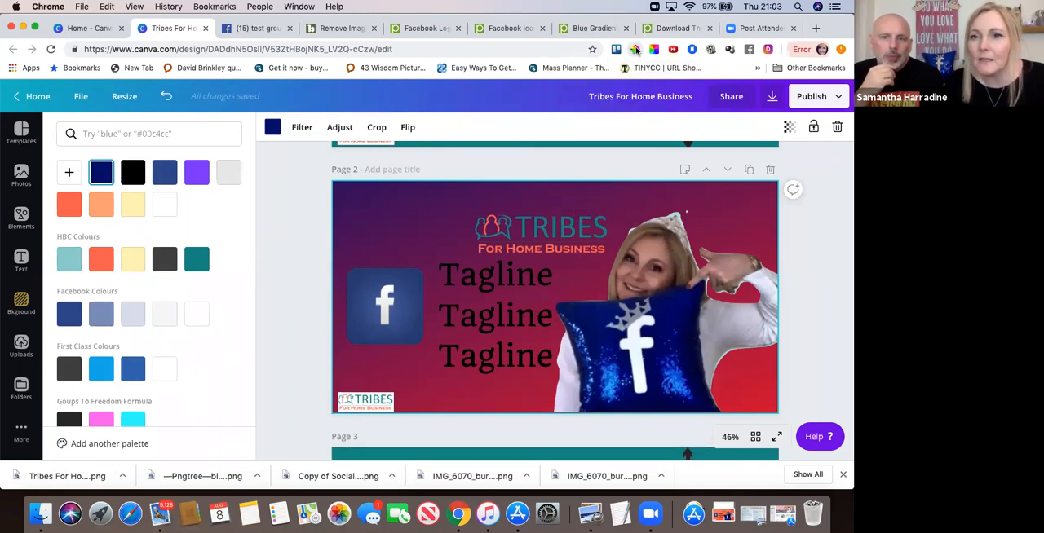
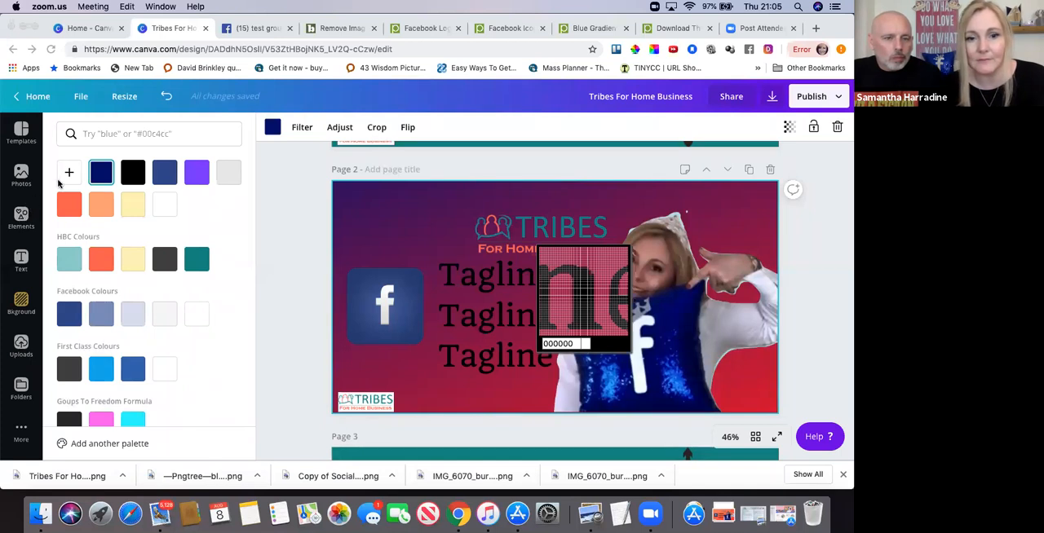
Close ColorPick Eyedropper without sampling another colour from the page.
click(20, 220)
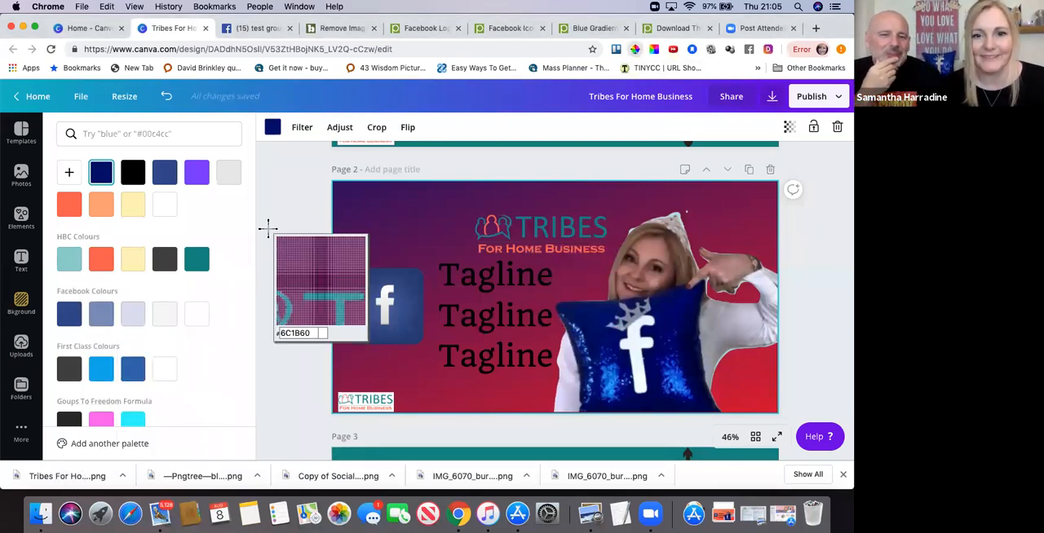
click(634, 50)
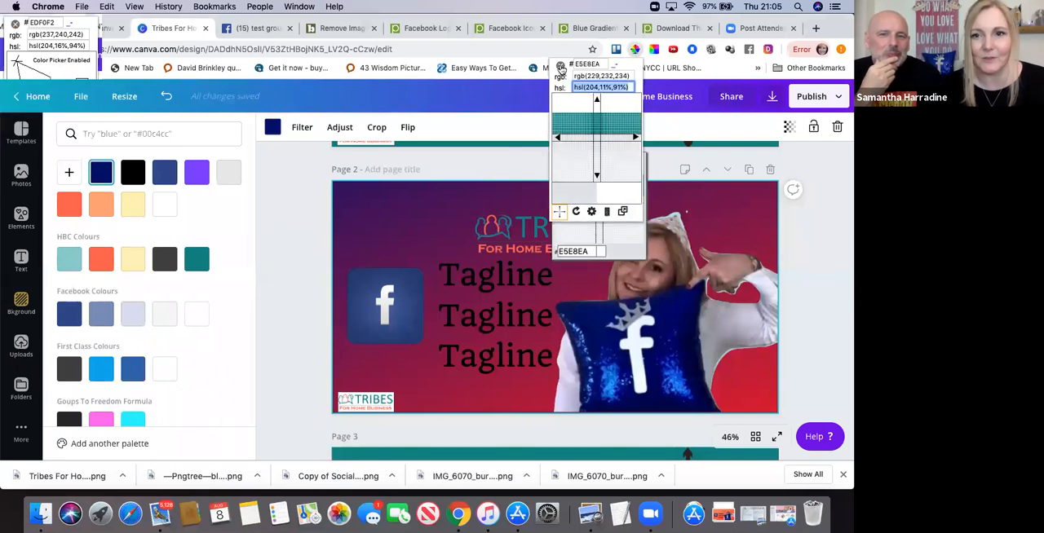
click(560, 66)
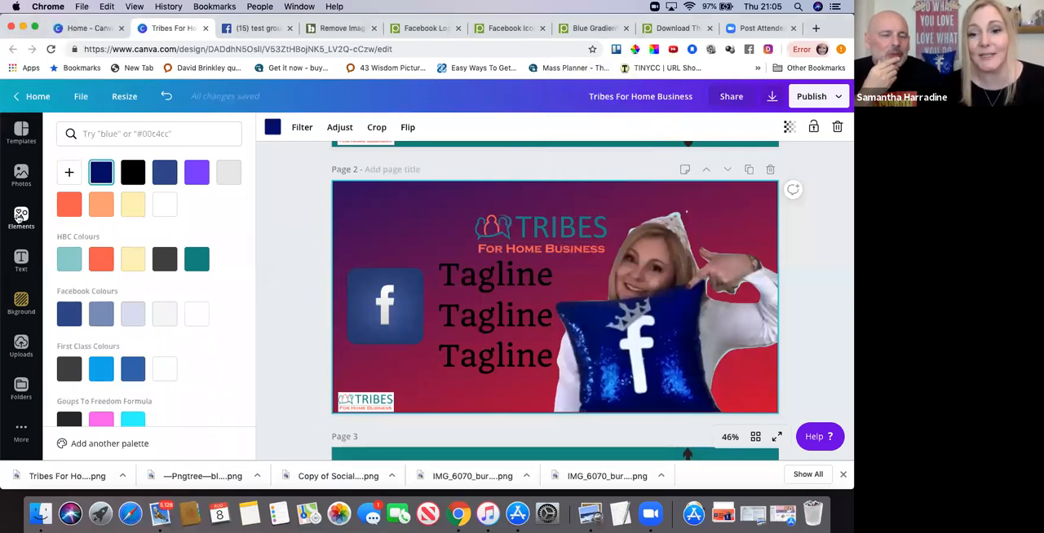
Open the elements library and look through the full collection of shapes.
click(21, 217)
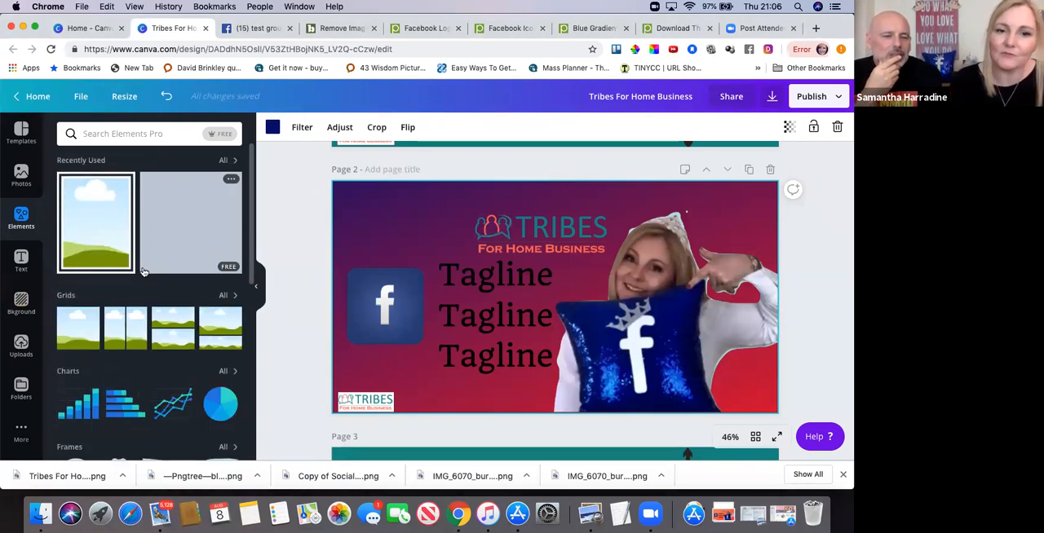
scroll(155, 342, down, 5)
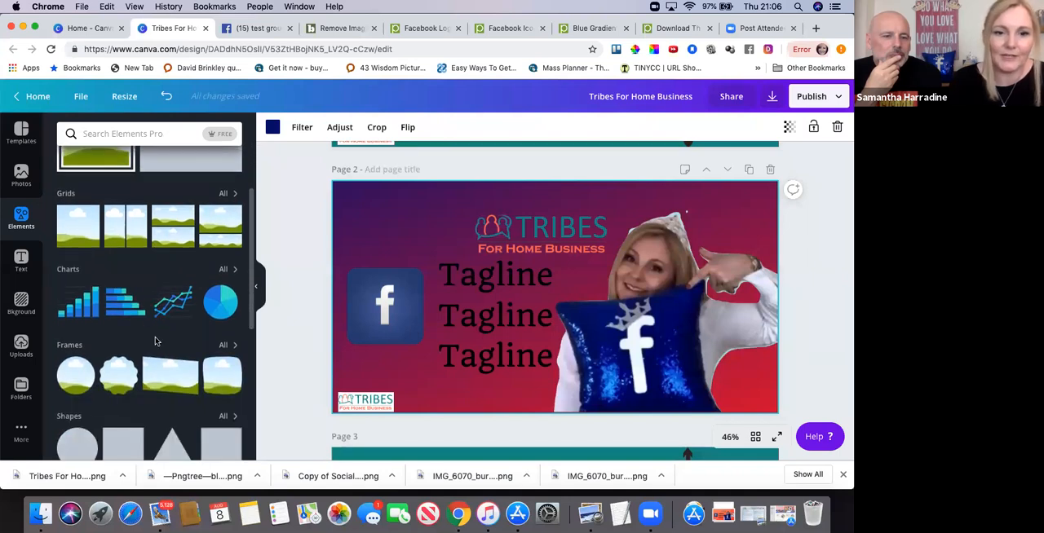
scroll(155, 342, down, 2)
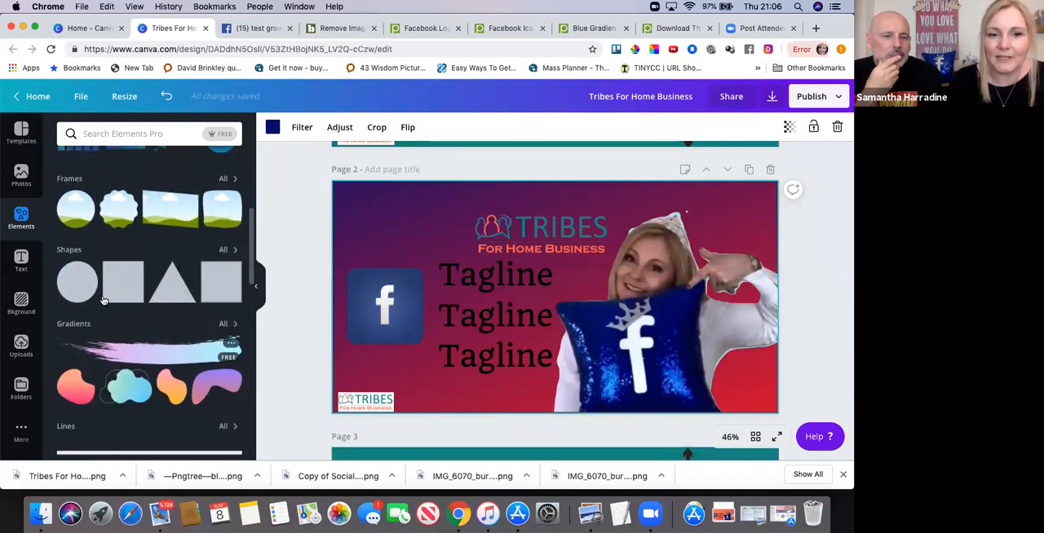
click(226, 252)
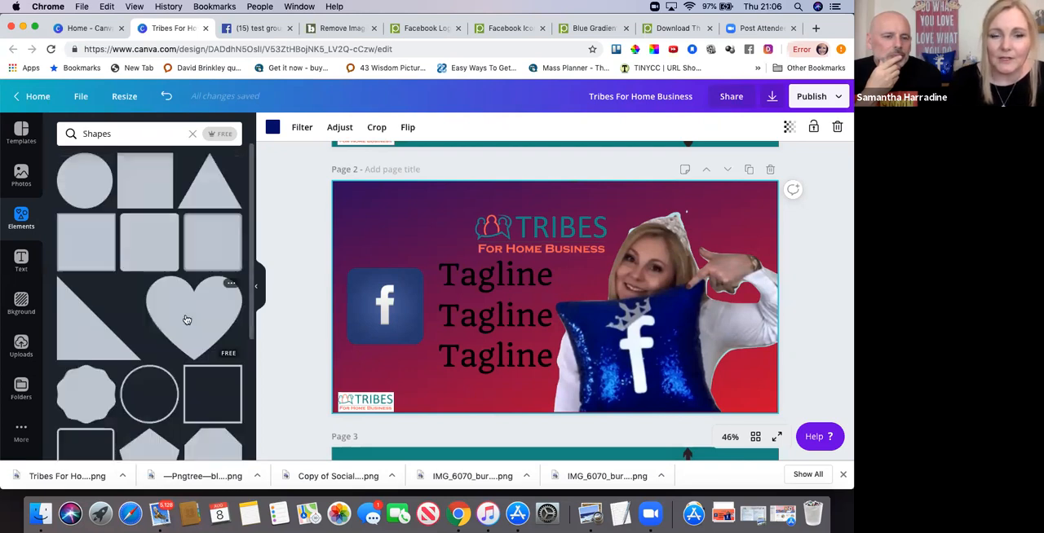
scroll(184, 318, down, 1)
scroll(176, 317, down, 3)
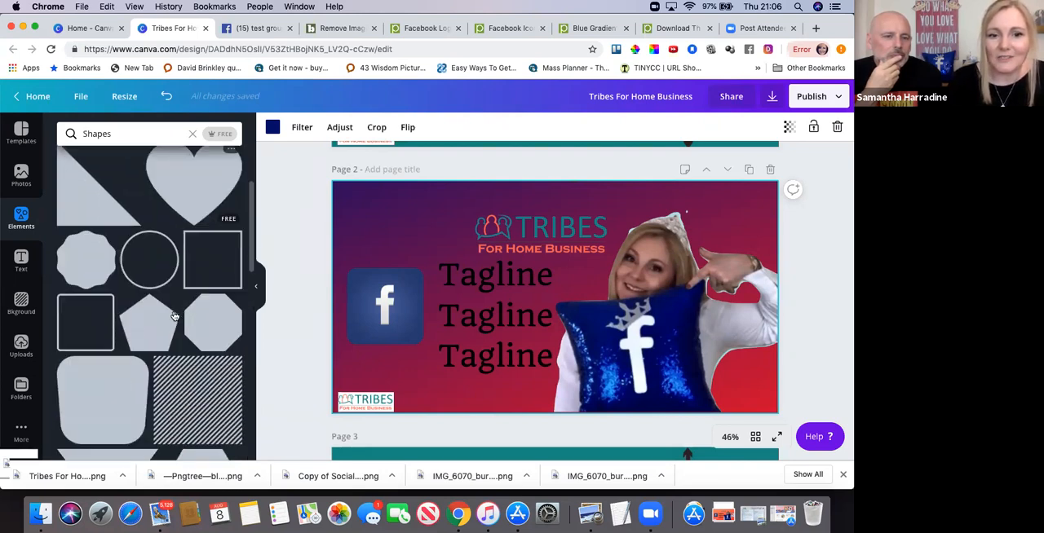
scroll(174, 315, down, 5)
scroll(173, 315, up, 9)
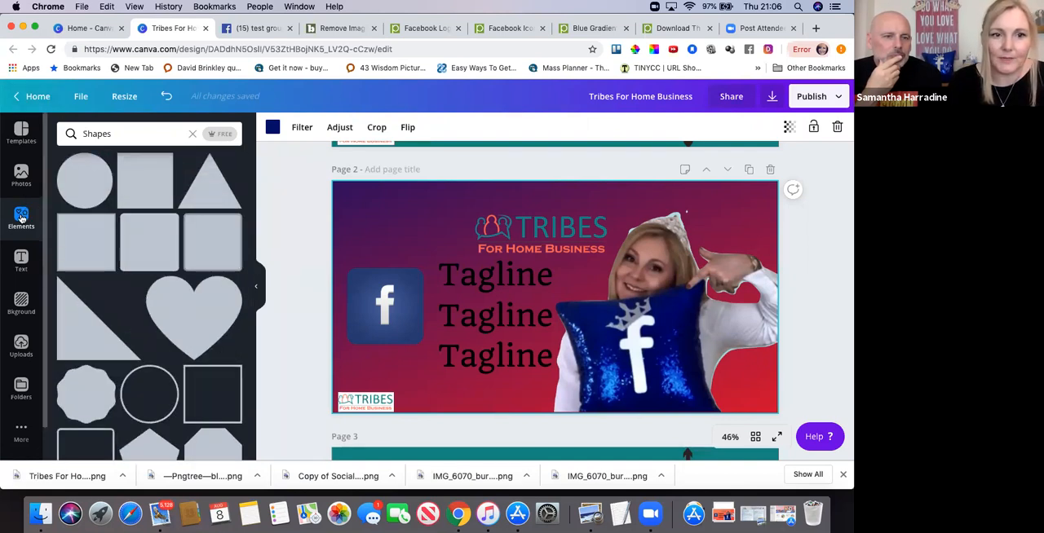
Clear the Shapes search and browse the element categories, including gradients, lines, social media and web icons.
click(193, 134)
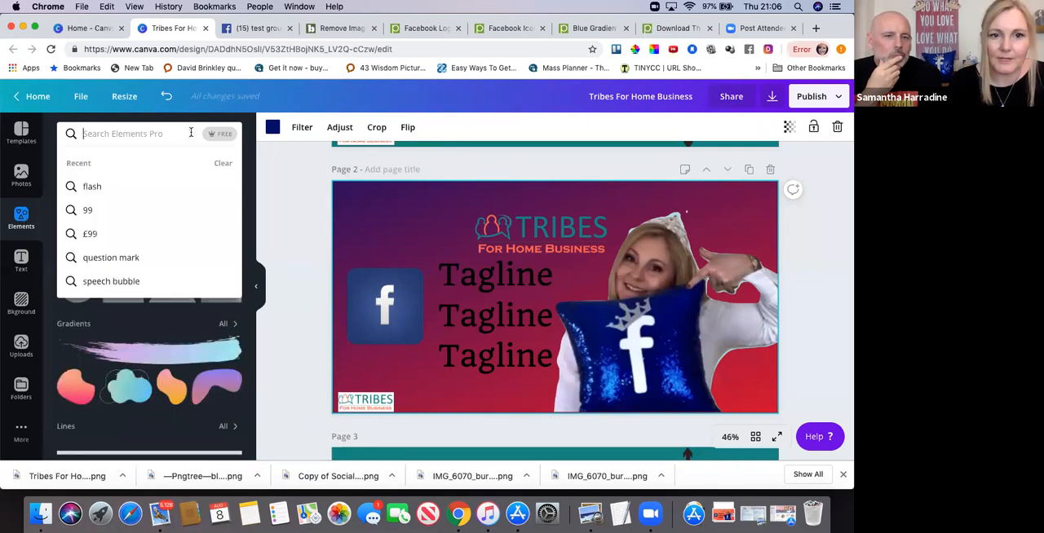
click(250, 166)
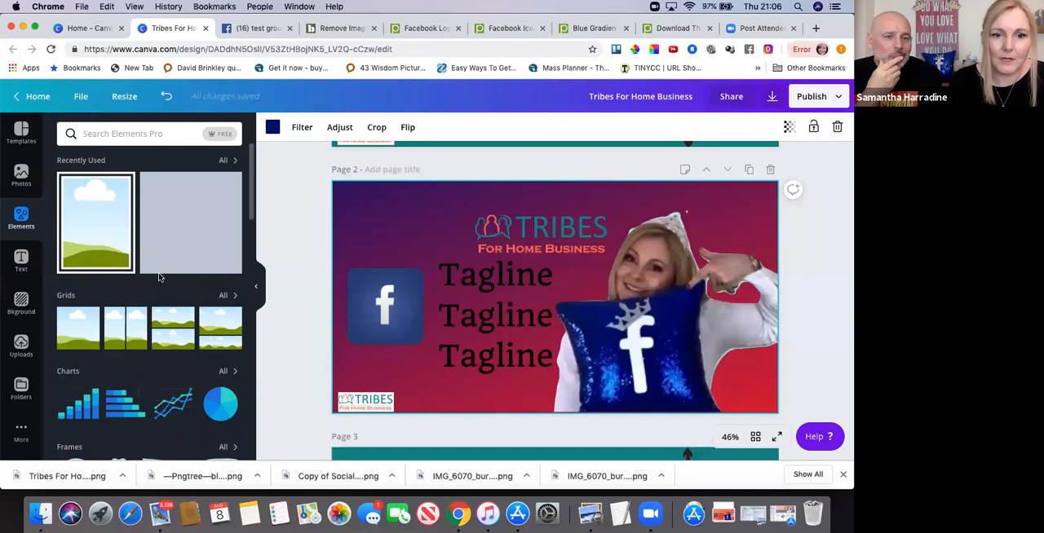
scroll(159, 277, down, 10)
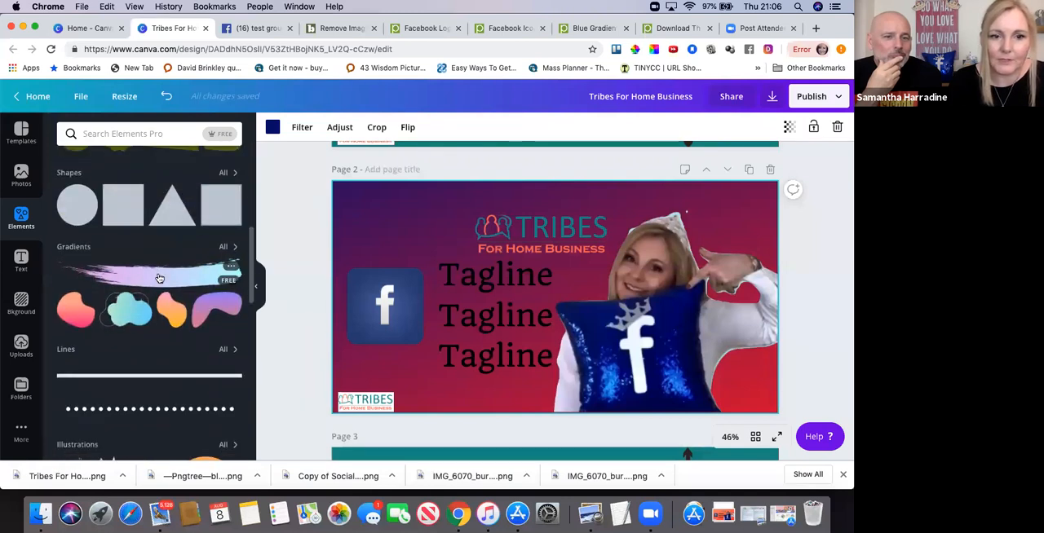
scroll(159, 279, down, 10)
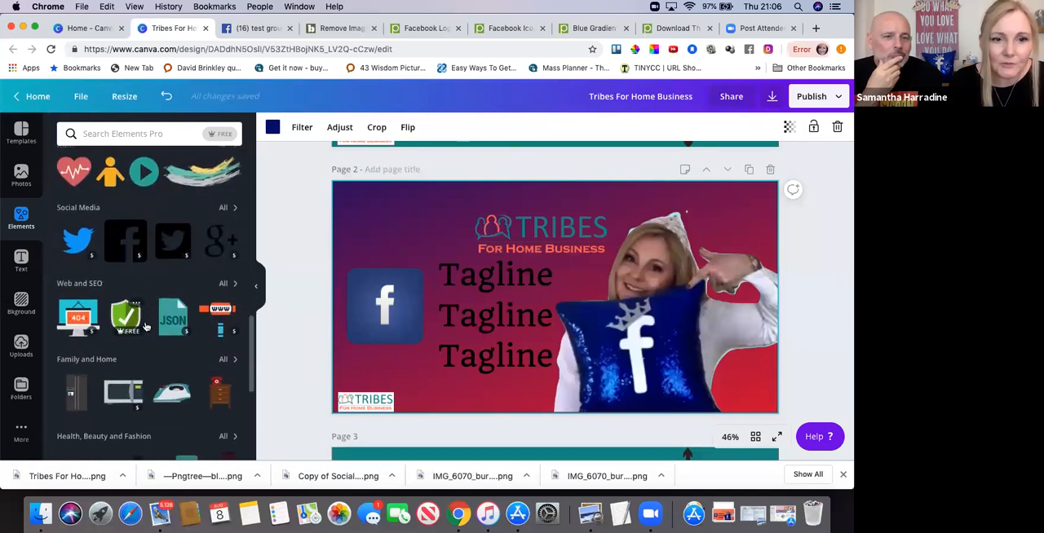
scroll(151, 294, down, 1)
scroll(167, 235, down, 5)
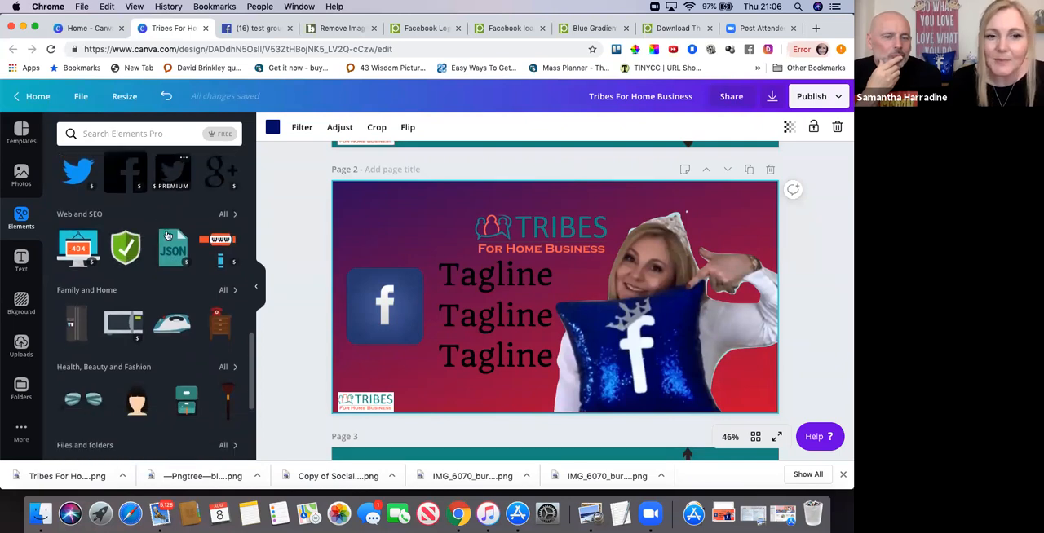
scroll(166, 235, up, 15)
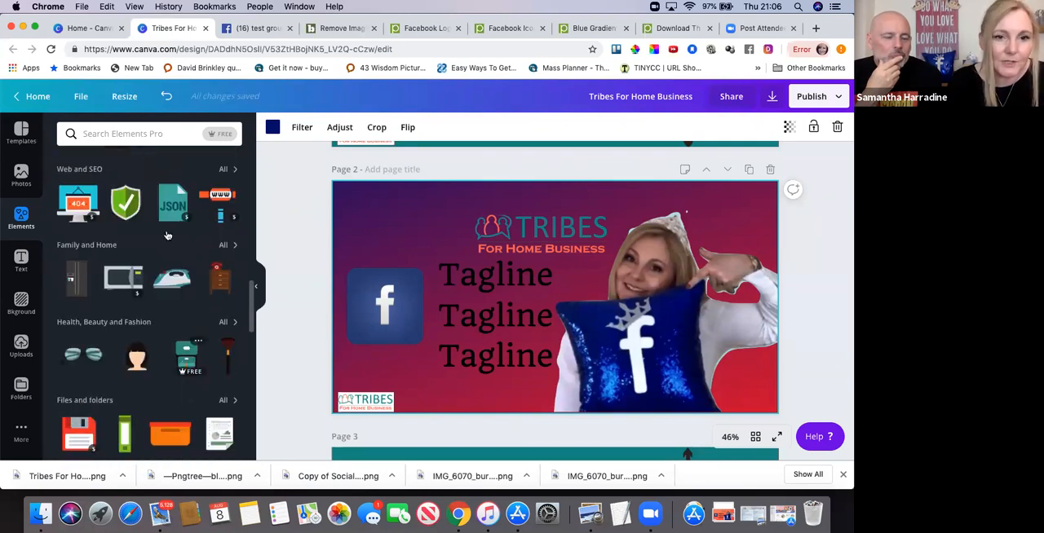
scroll(166, 235, down, 5)
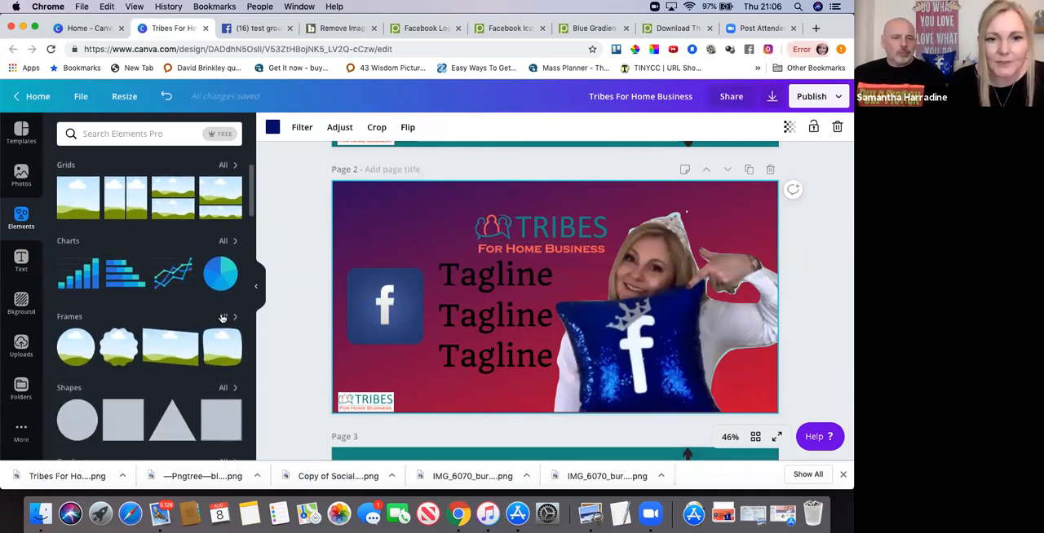
Move the cut-out photo to page 2's upper-left corner and insert a smartphone frame from the full Frames collection.
click(222, 317)
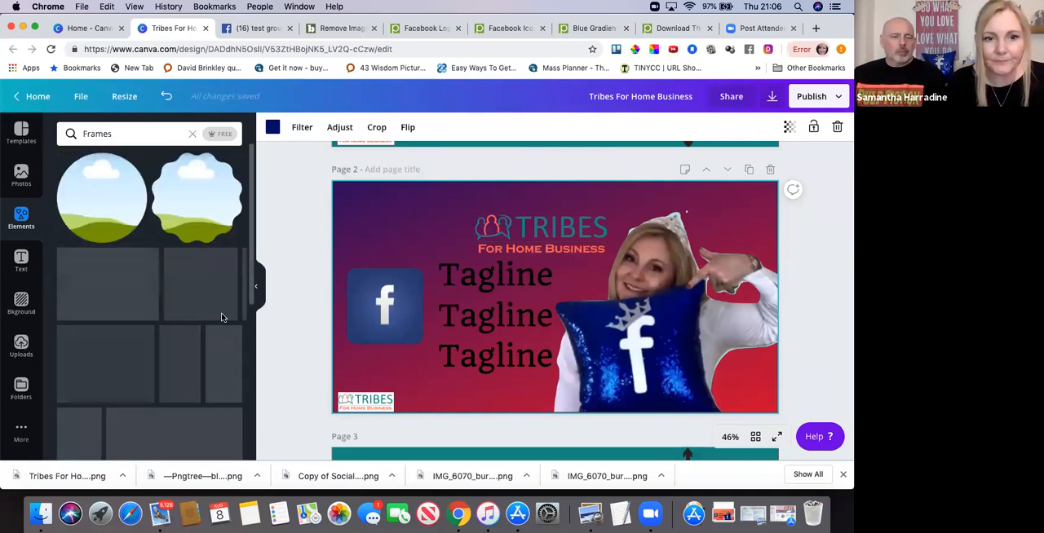
scroll(179, 363, down, 3)
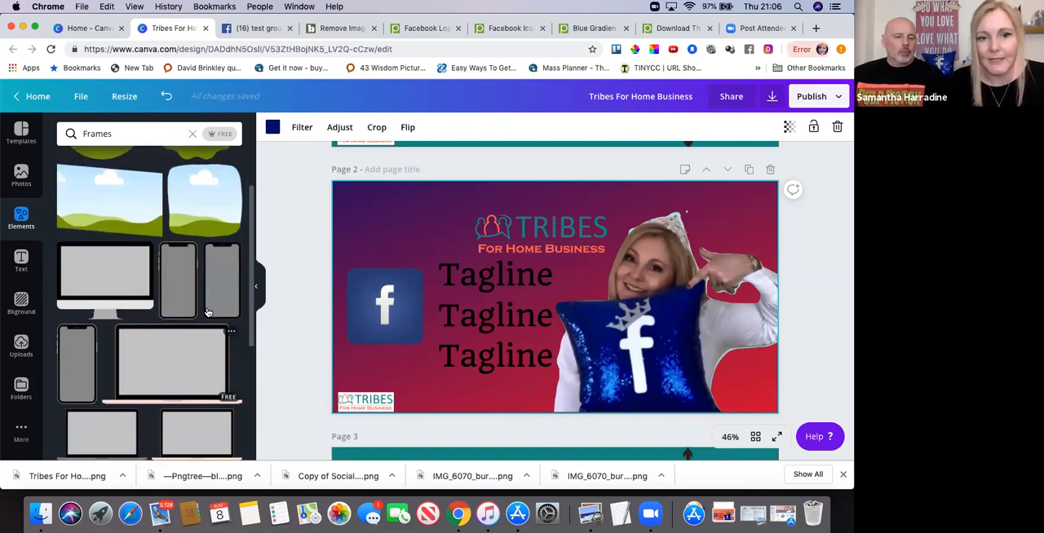
drag(645, 327, 346, 200)
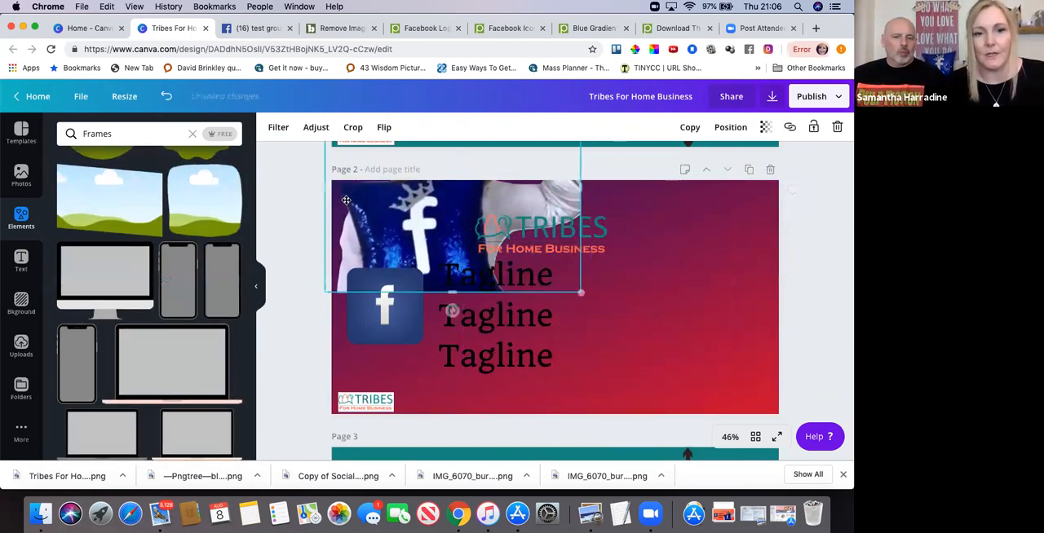
click(173, 286)
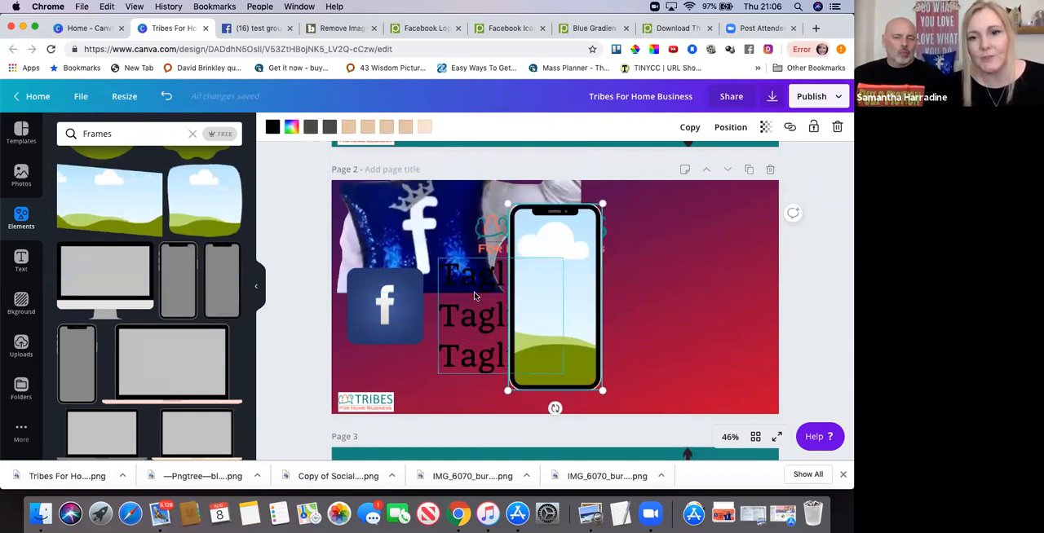
Place the phone frame at page 2's right side, enlarge it to nearly the page height, and fill it with the cut-out photo.
drag(563, 300, 680, 296)
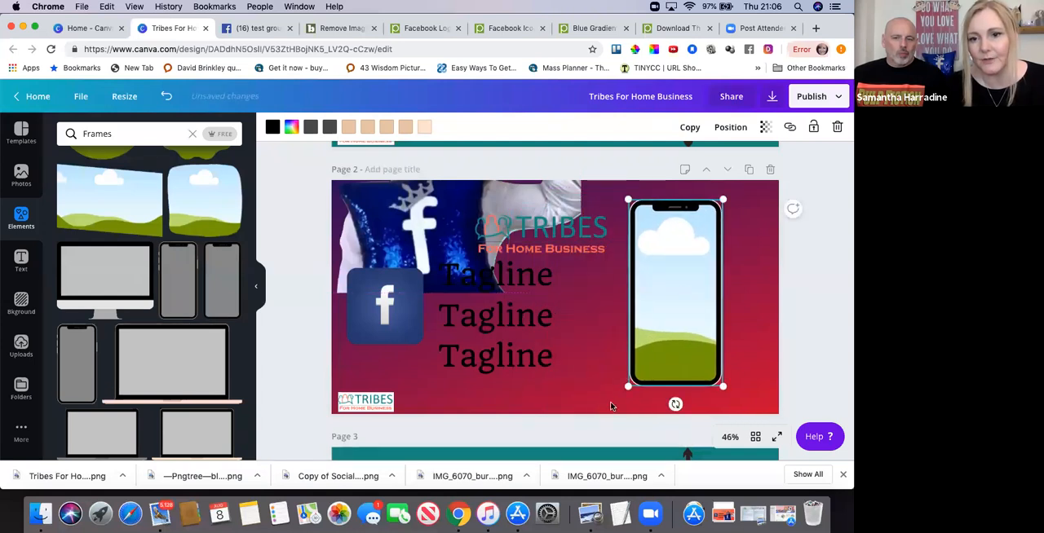
drag(610, 406, 609, 414)
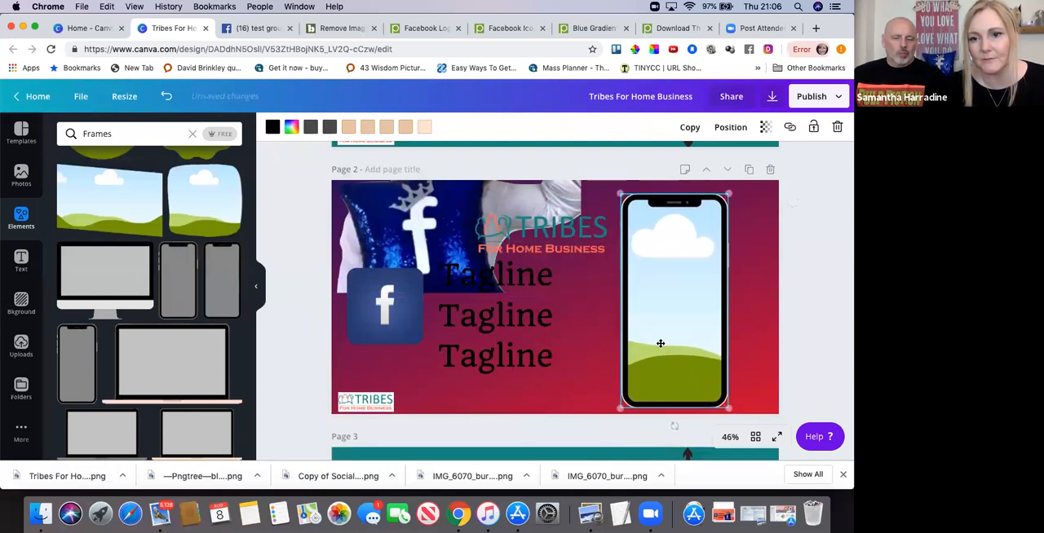
drag(727, 196, 724, 199)
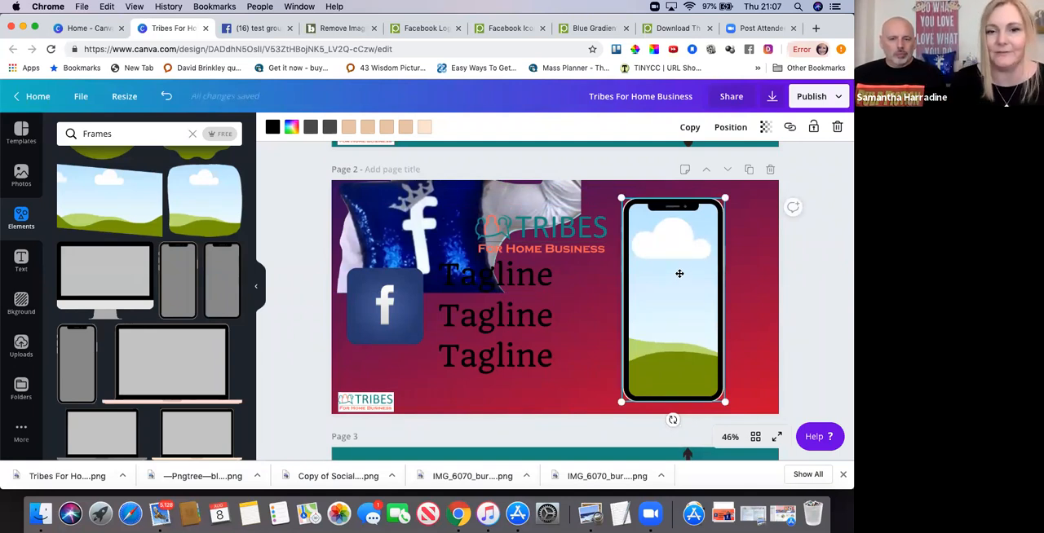
drag(424, 207, 681, 317)
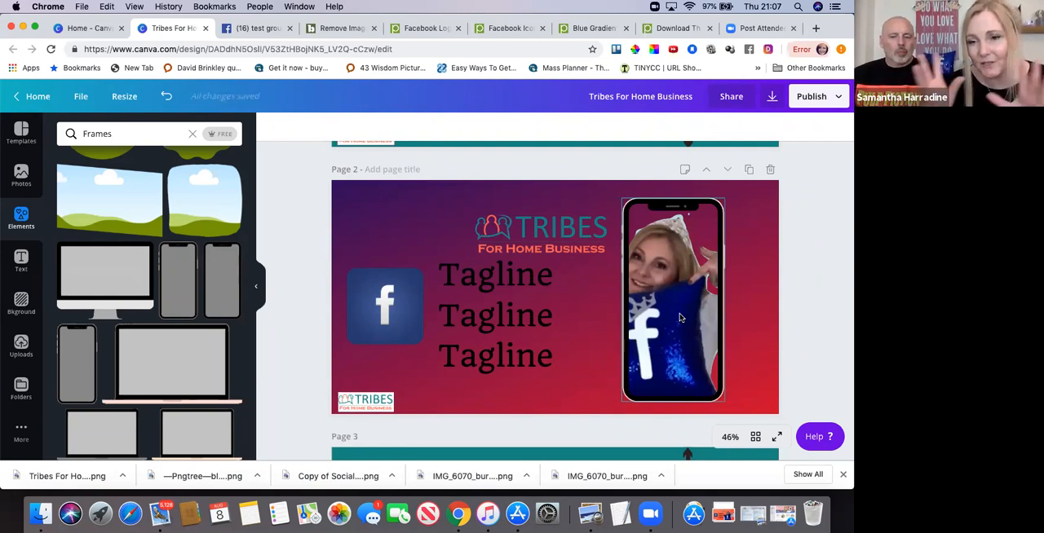
Insert the recently used bordered portrait frame, then place it slightly reduced over the tagline between the Facebook icon and the phone.
scroll(190, 286, up, 2)
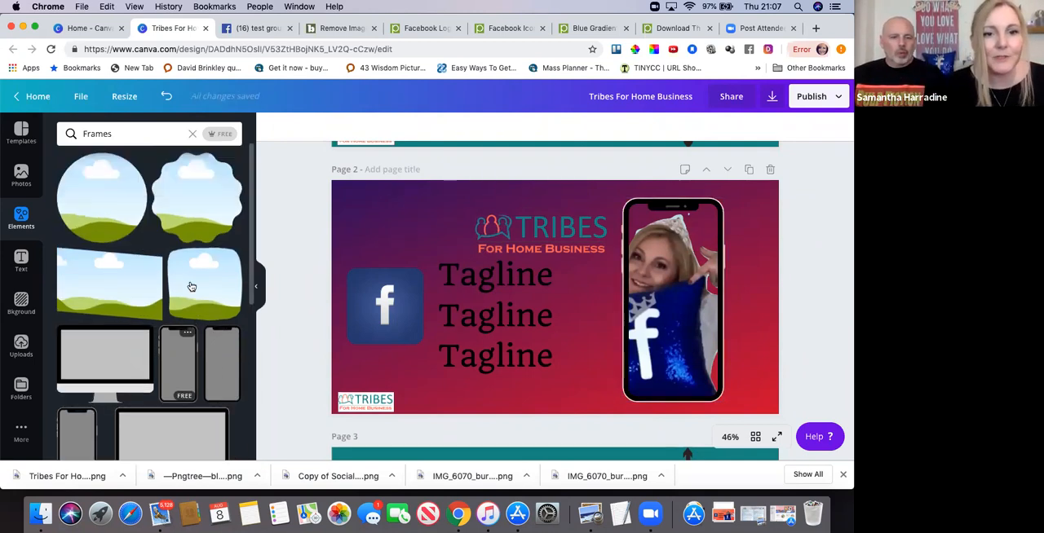
click(192, 134)
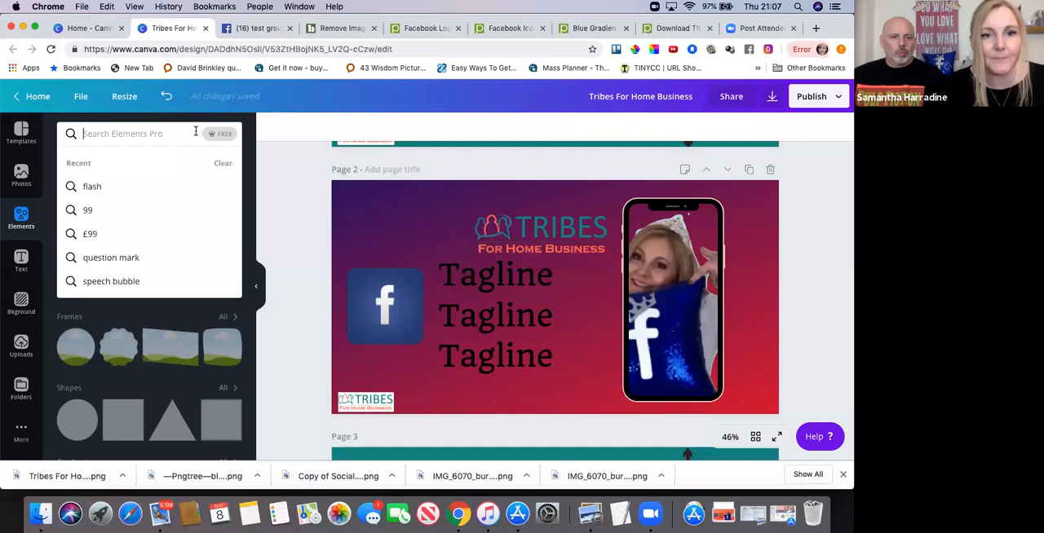
click(265, 161)
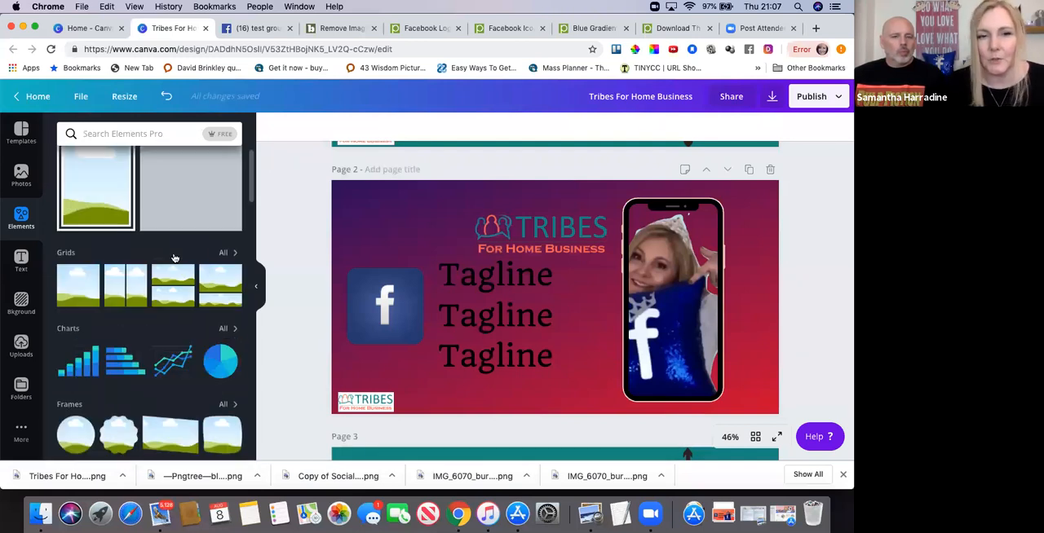
click(89, 228)
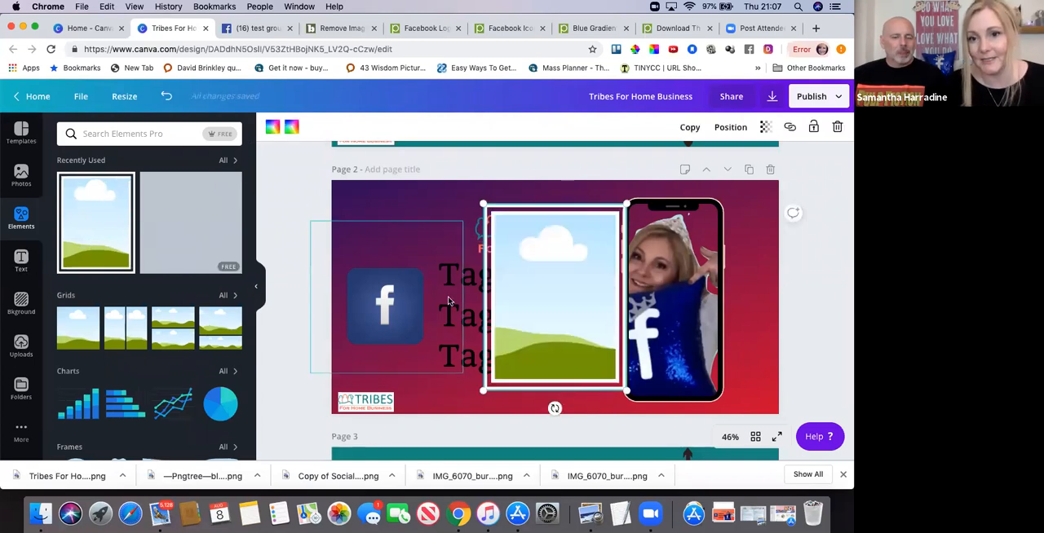
drag(551, 288, 508, 287)
drag(582, 204, 566, 220)
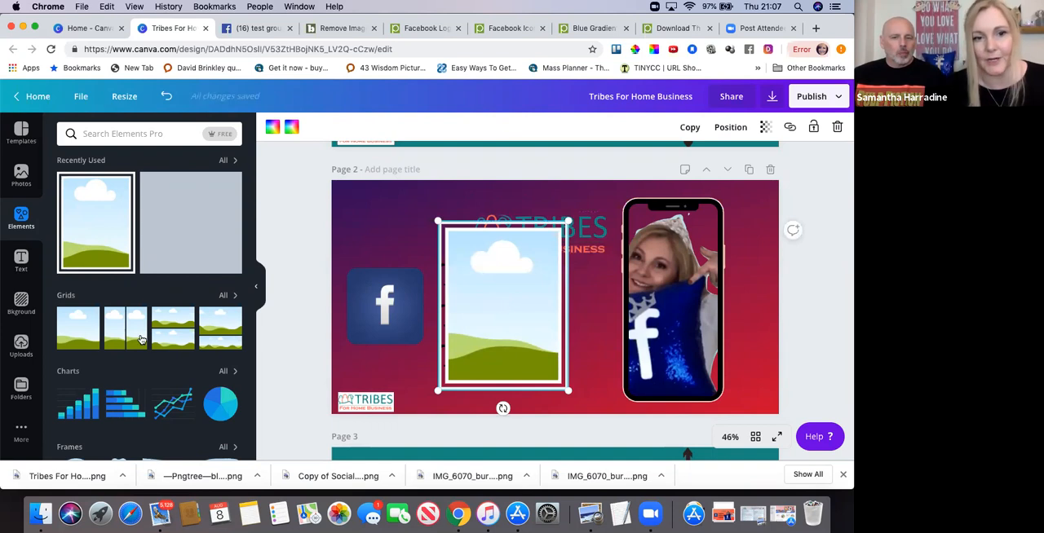
Find the photo of two women wearing unicorn and tiara headbands among the uploaded images and add it to page 2.
click(21, 347)
scroll(203, 304, down, 3)
scroll(203, 303, down, 10)
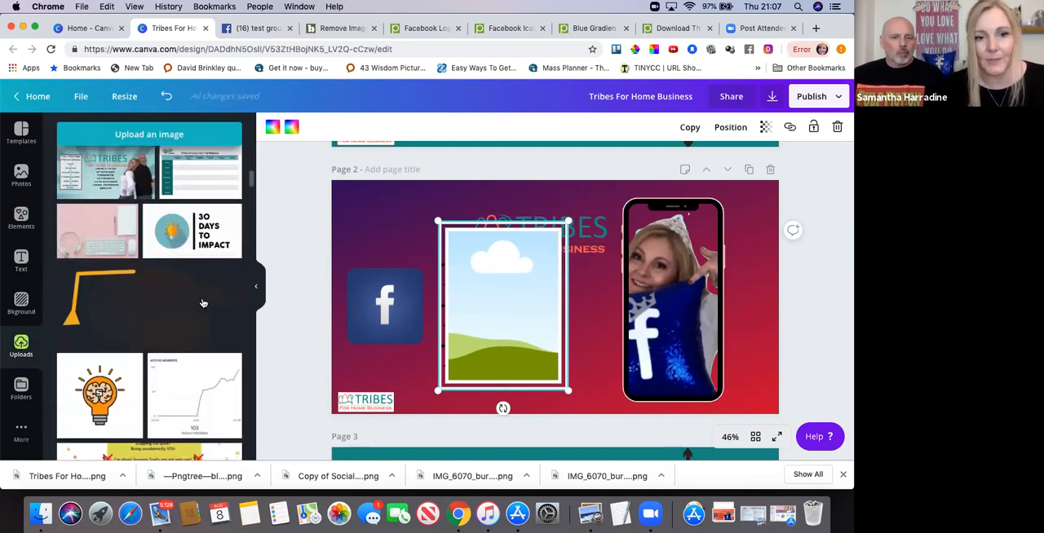
scroll(203, 304, down, 10)
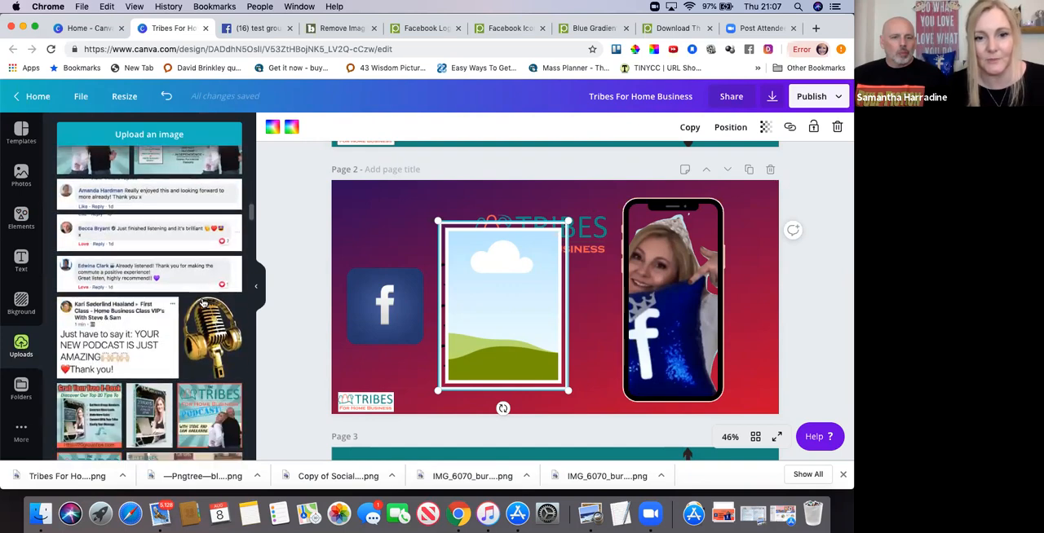
scroll(203, 303, down, 10)
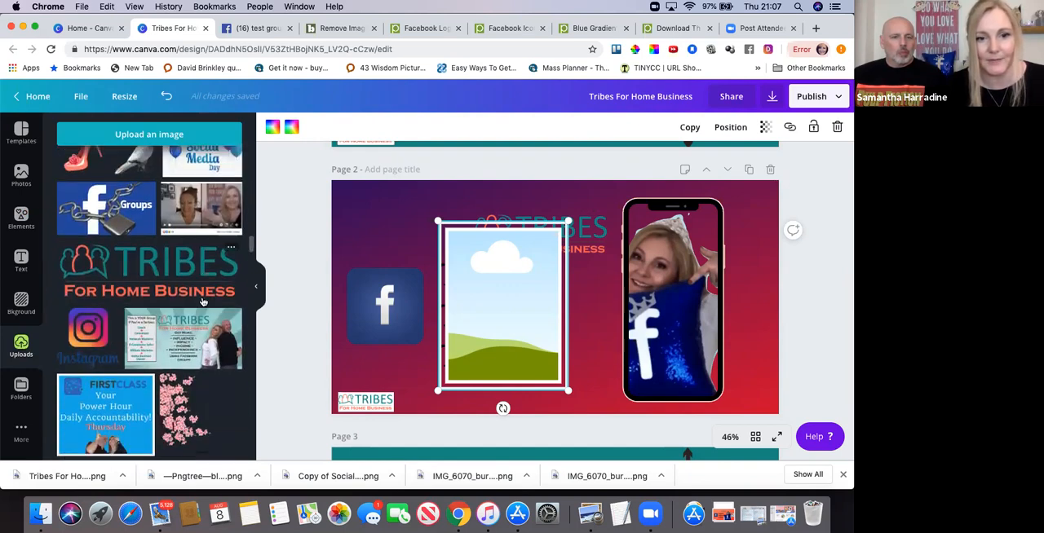
scroll(203, 304, down, 10)
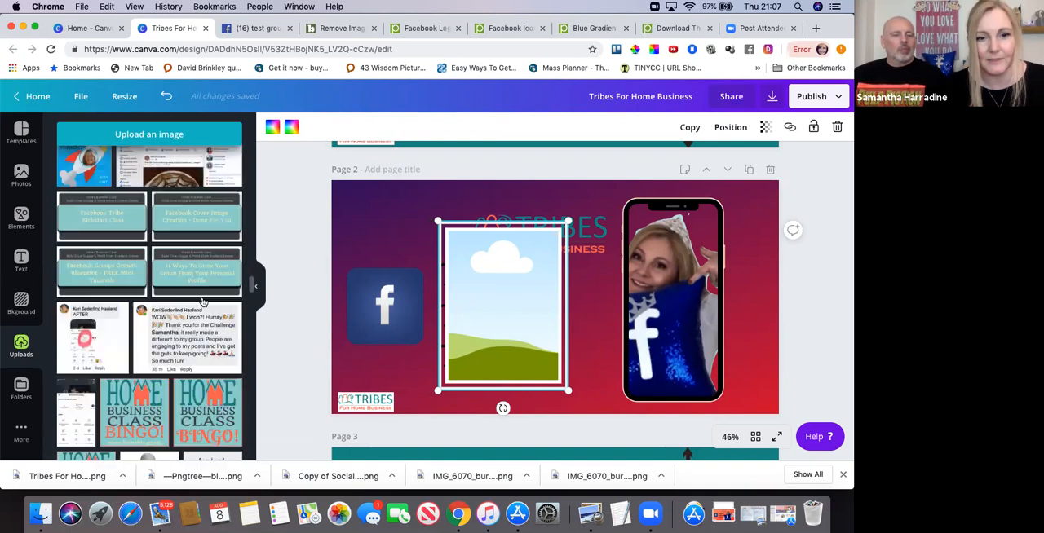
scroll(203, 304, down, 8)
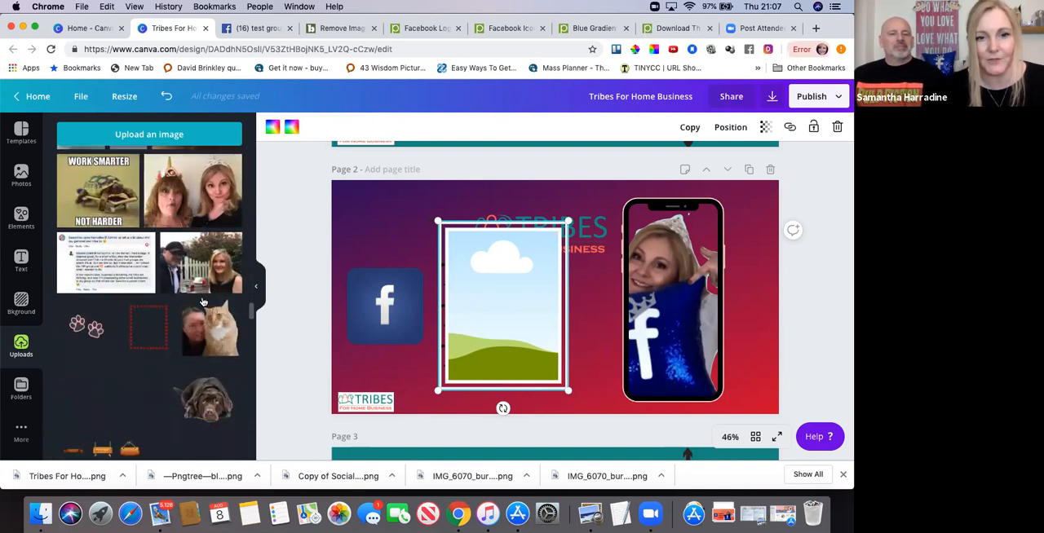
click(204, 216)
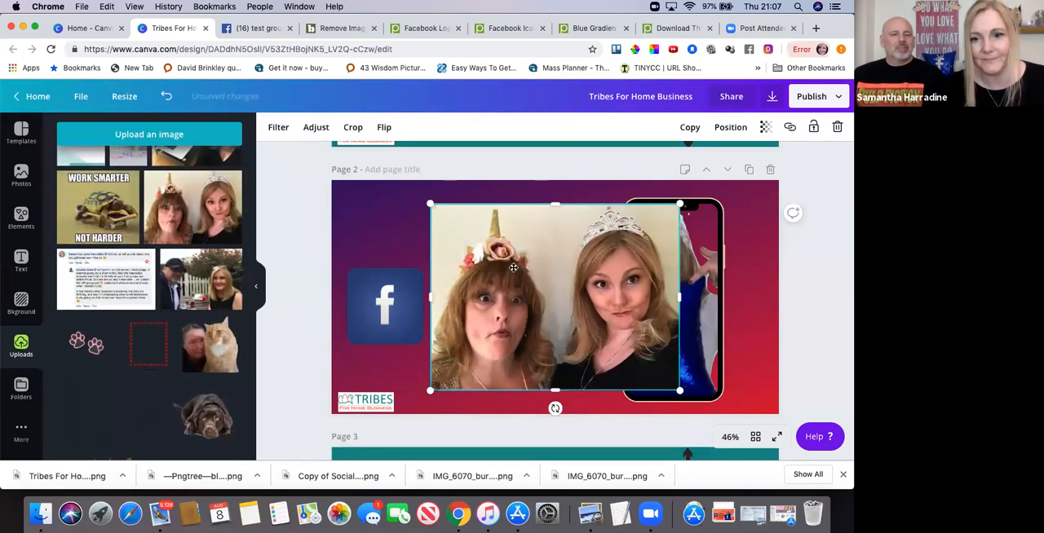
Fill the bordered portrait frame on page 2 with the photo of the two women in unicorn and tiara headbands.
drag(535, 310, 552, 269)
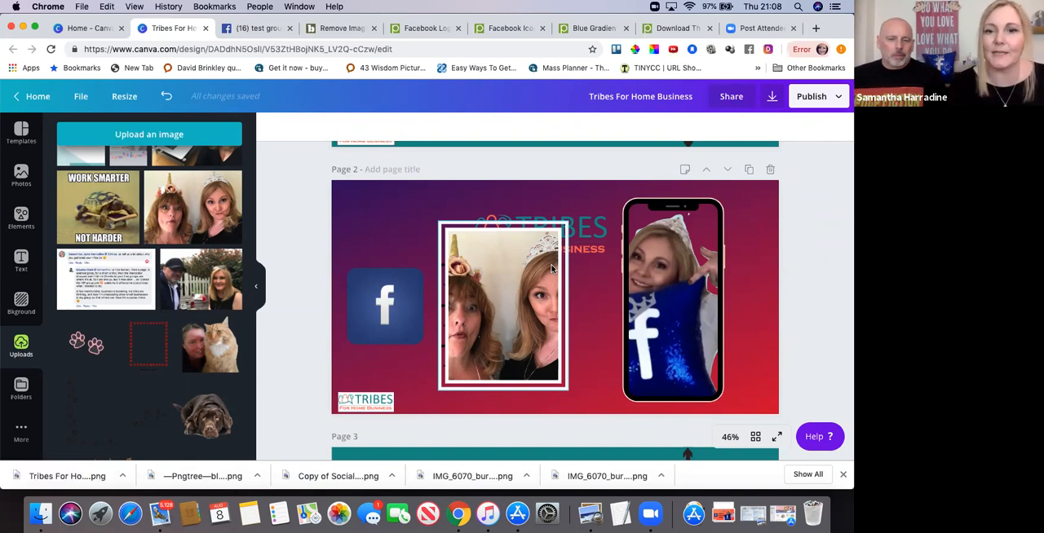
Insert the single-line white square border from the full collection of recently used elements onto page 2.
click(22, 219)
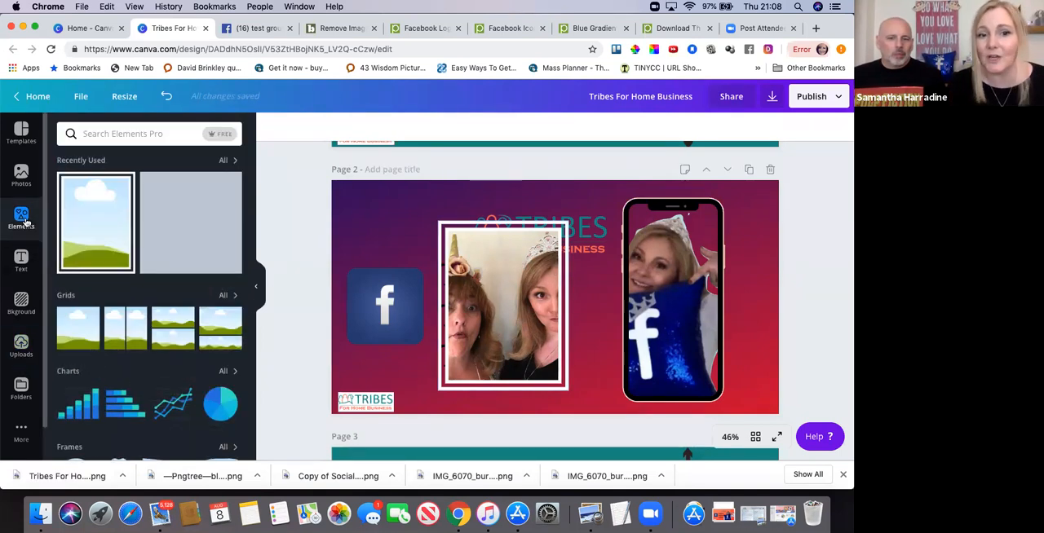
click(222, 164)
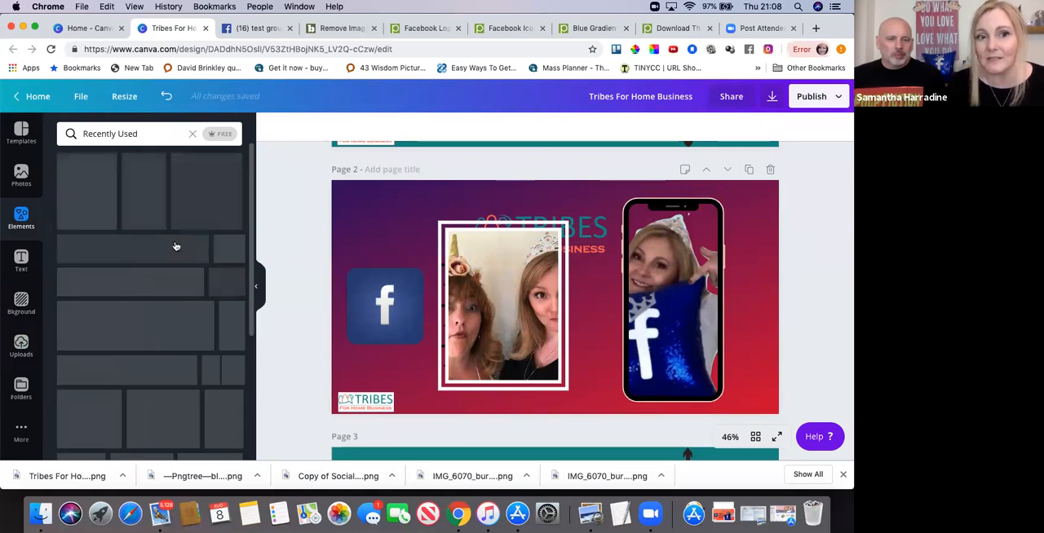
scroll(165, 324, down, 3)
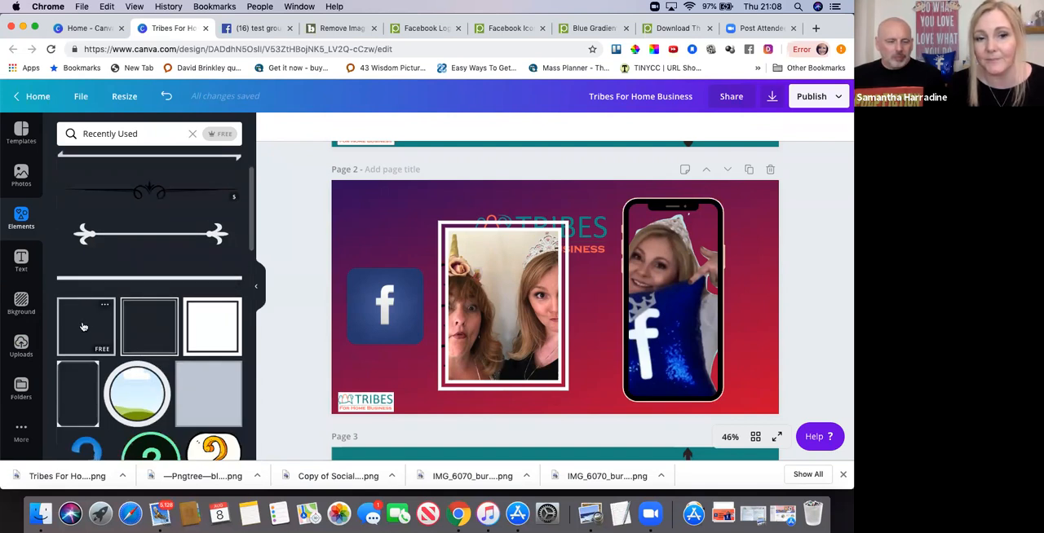
click(82, 326)
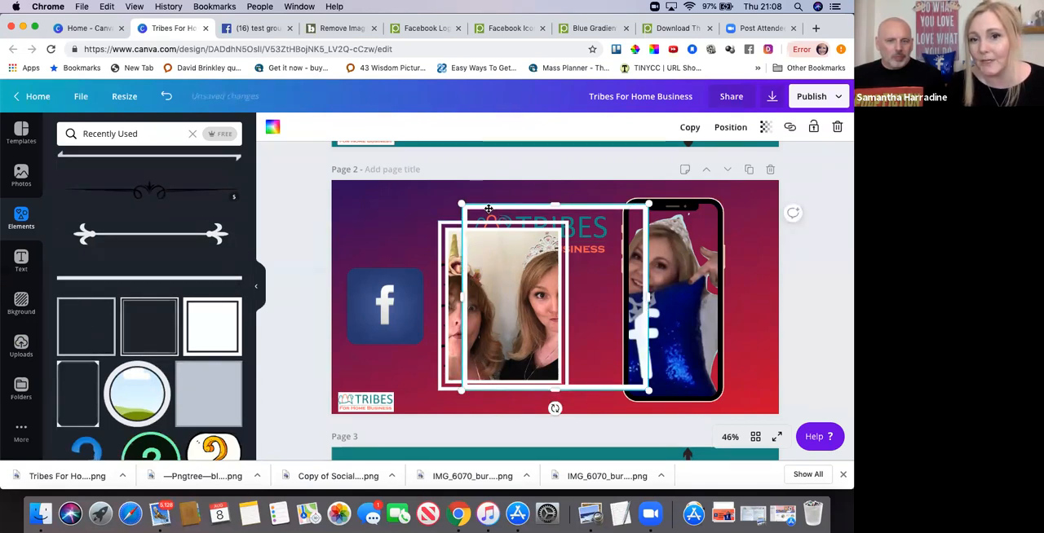
Move the white square border over the Facebook icon and shrink it to fit closely around the icon's edges, then deselect it.
drag(513, 208, 395, 266)
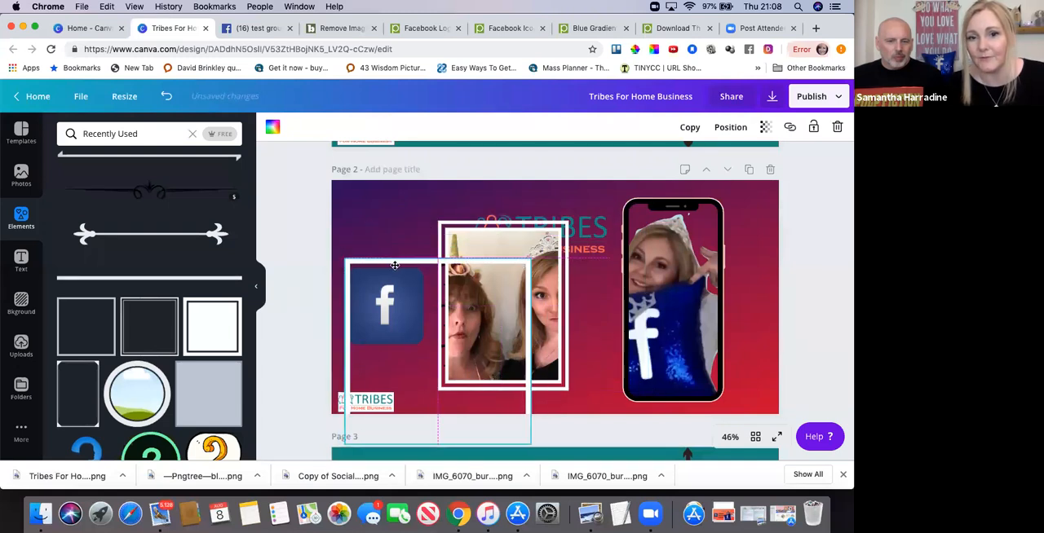
drag(388, 222, 385, 220)
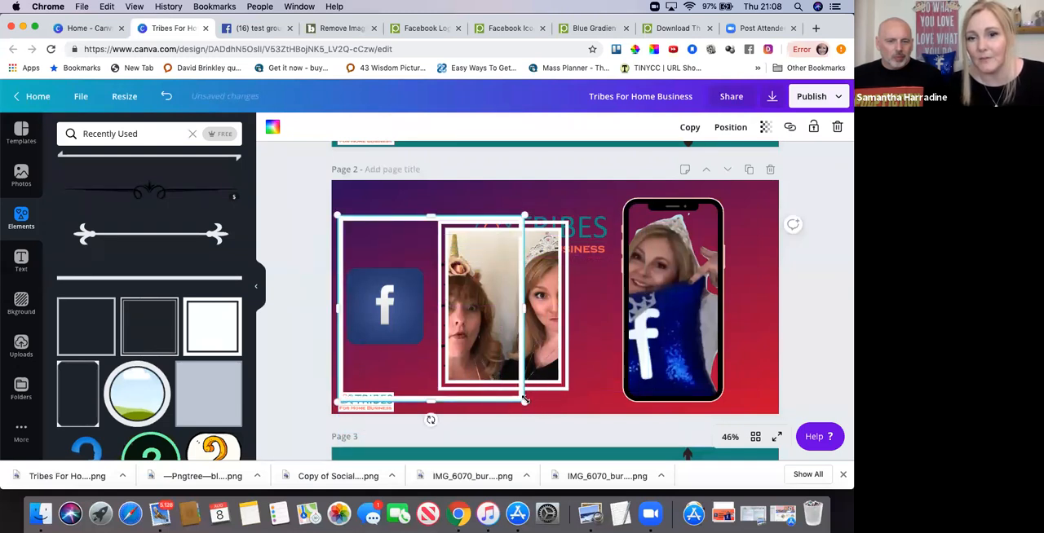
drag(524, 402, 418, 342)
drag(402, 288, 428, 349)
drag(340, 261, 342, 265)
click(400, 386)
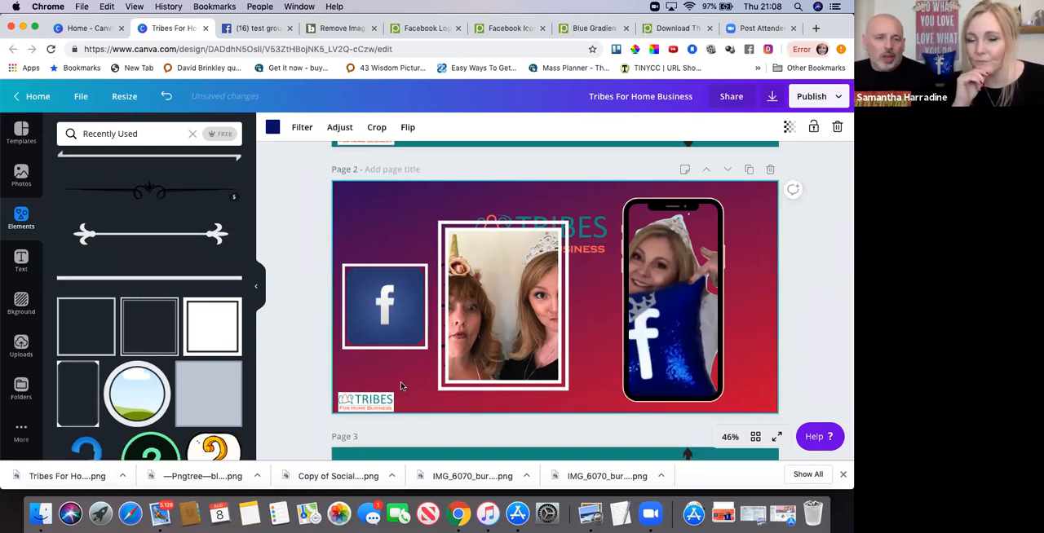